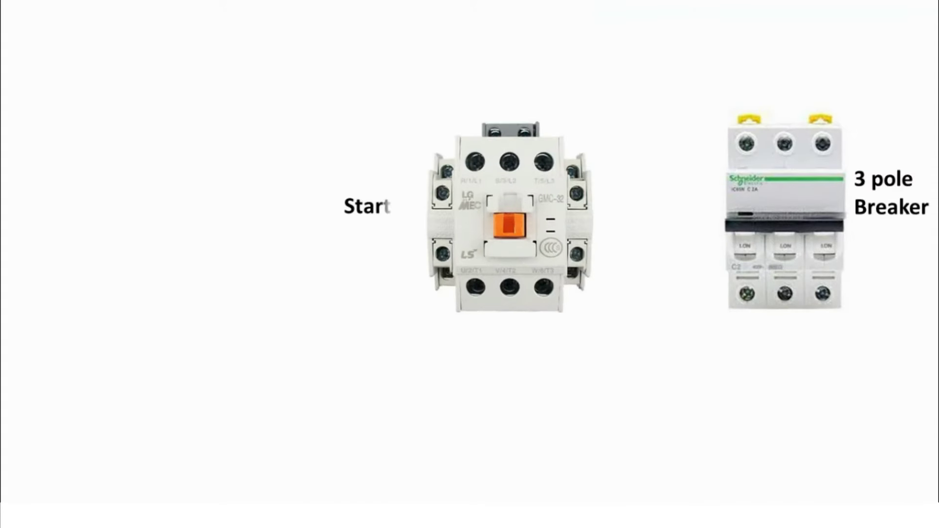
Exit the slide show and draw the wires down from the breaker's terminals, the first one red.
key(Escape)
click(587, 43)
drag(708, 308, 708, 374)
click(762, 57)
click(741, 159)
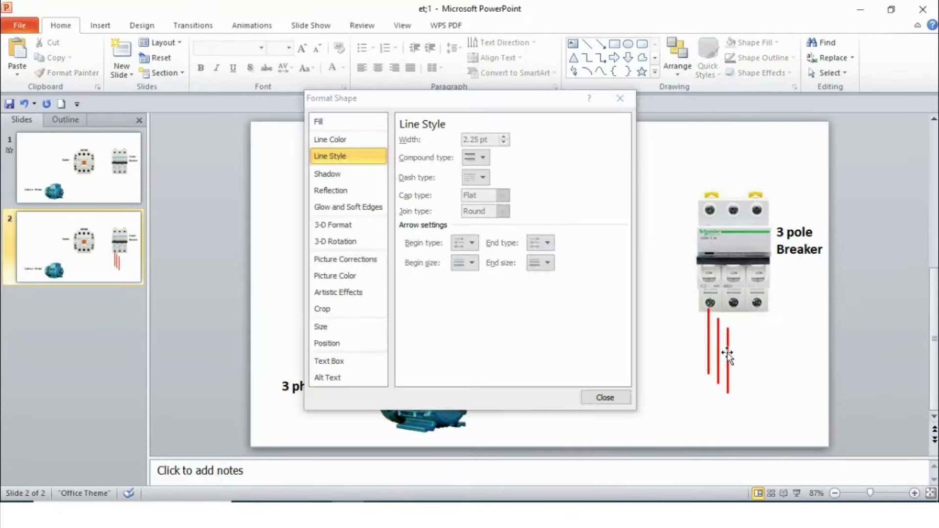
click(772, 365)
drag(721, 332, 738, 333)
click(776, 377)
click(729, 335)
click(746, 404)
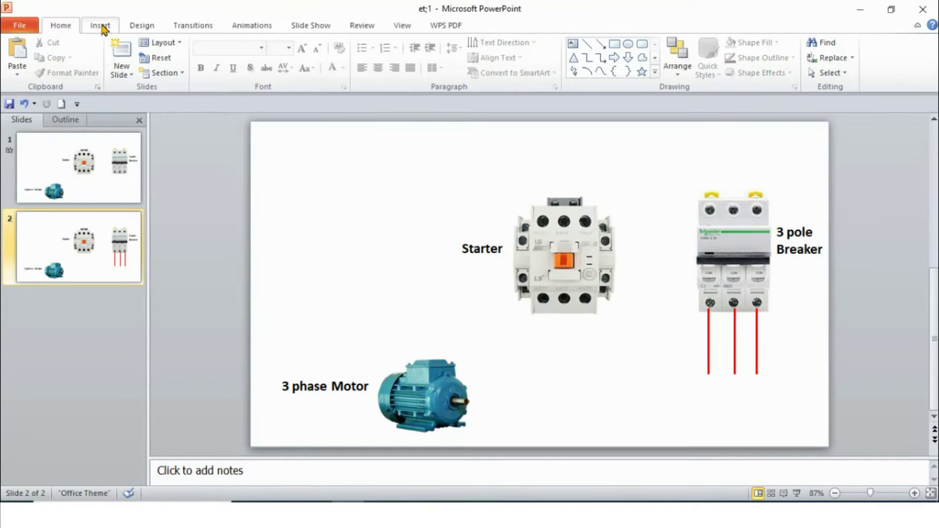
Colour the middle breaker wire yellow and the right-hand wire blue.
click(735, 347)
click(763, 57)
click(765, 159)
click(756, 342)
click(763, 58)
click(811, 159)
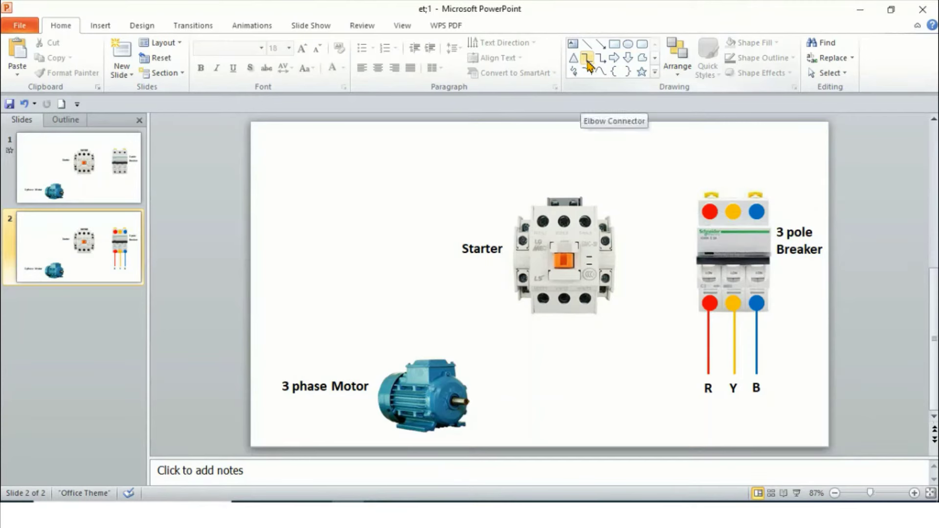
Join the starter to the breaker's red terminal with a thick red elbow connector.
click(587, 58)
drag(582, 173, 710, 202)
click(792, 58)
click(741, 159)
click(541, 372)
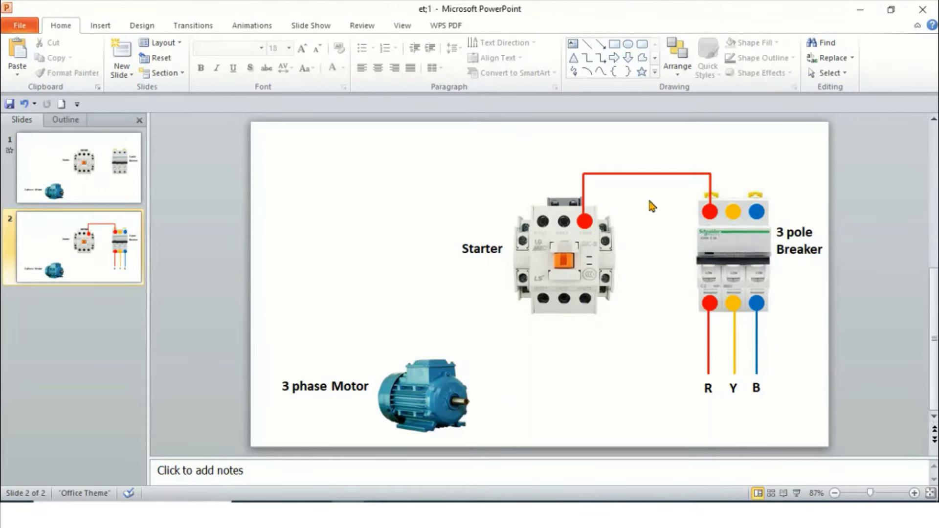
Join the breaker's yellow terminal to the starter's middle terminal with a thick yellow elbow connector.
click(587, 58)
mouse_move(733, 204)
mouse_down()
mouse_move(564, 158)
mouse_move(563, 218)
mouse_up()
click(792, 58)
click(765, 159)
click(792, 58)
click(744, 157)
click(732, 211)
click(639, 256)
Join the breaker's blue terminal to the starter with a thick blue elbow connector.
click(588, 57)
mouse_move(757, 206)
mouse_down()
mouse_move(539, 140)
mouse_move(542, 220)
mouse_up()
click(792, 58)
click(811, 157)
click(792, 58)
click(684, 273)
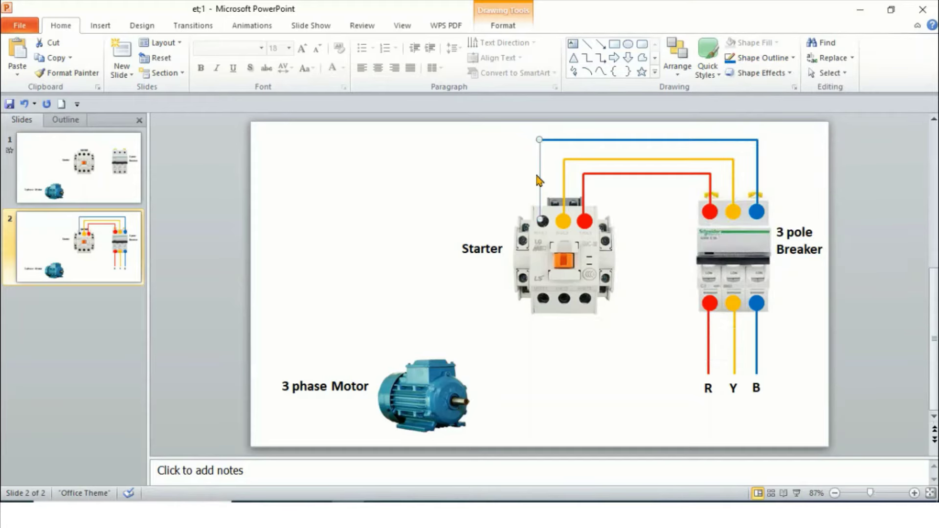
right_click(570, 57)
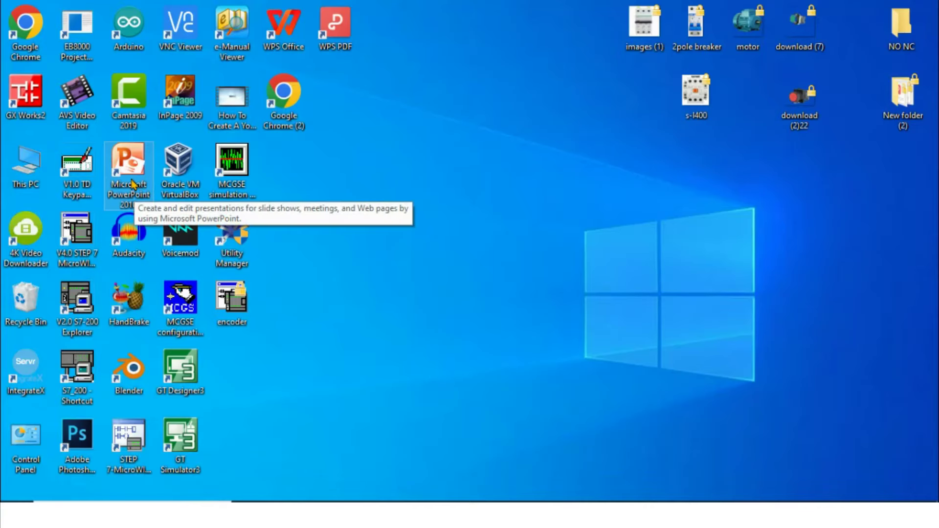
Launch PowerPoint on Presentation2 and delete its title and subtitle placeholders.
double_click(128, 181)
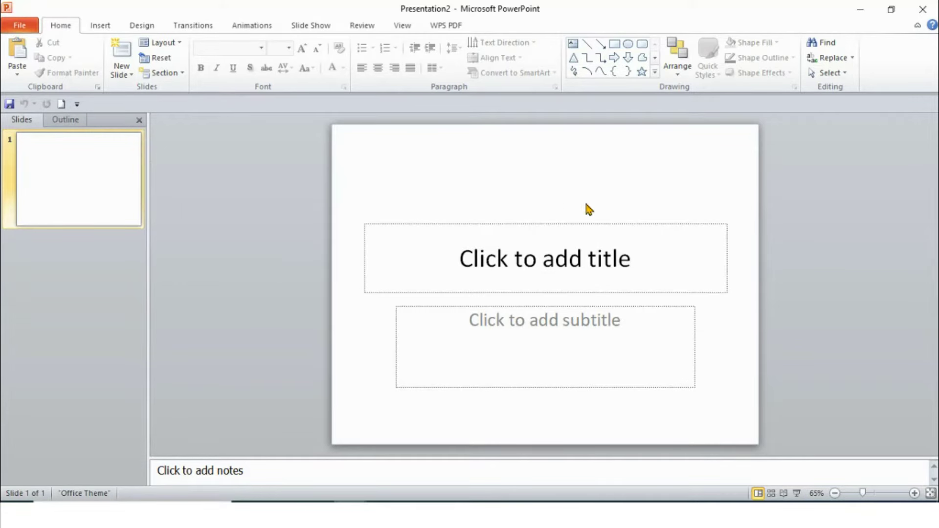
click(720, 294)
click(726, 294)
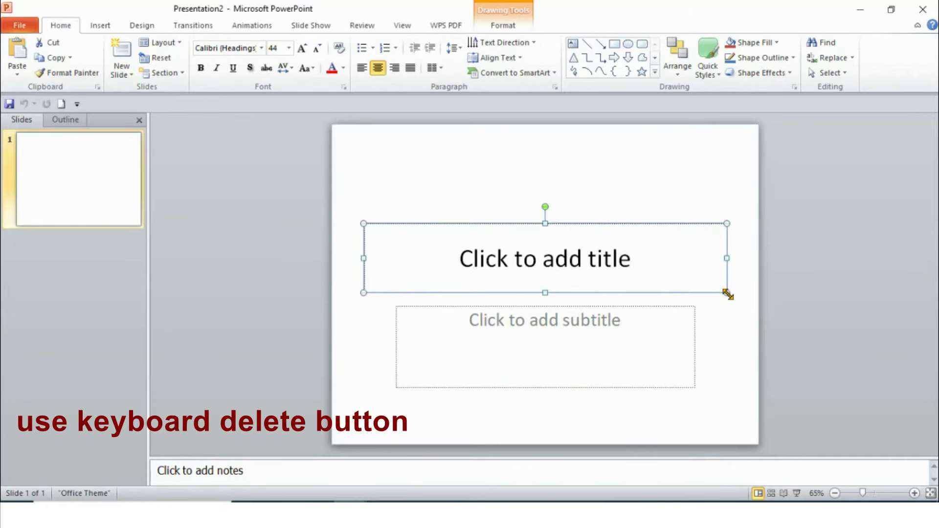
key(Delete)
click(689, 369)
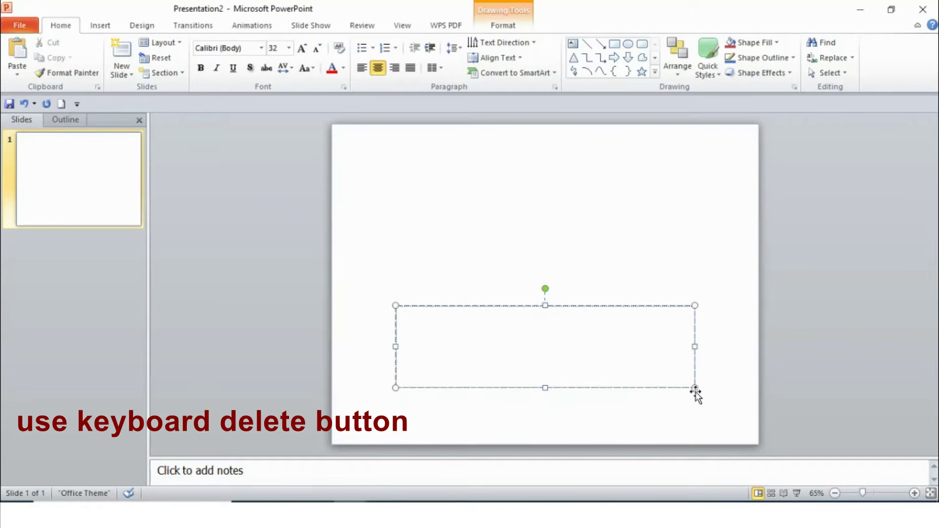
click(695, 389)
key(Delete)
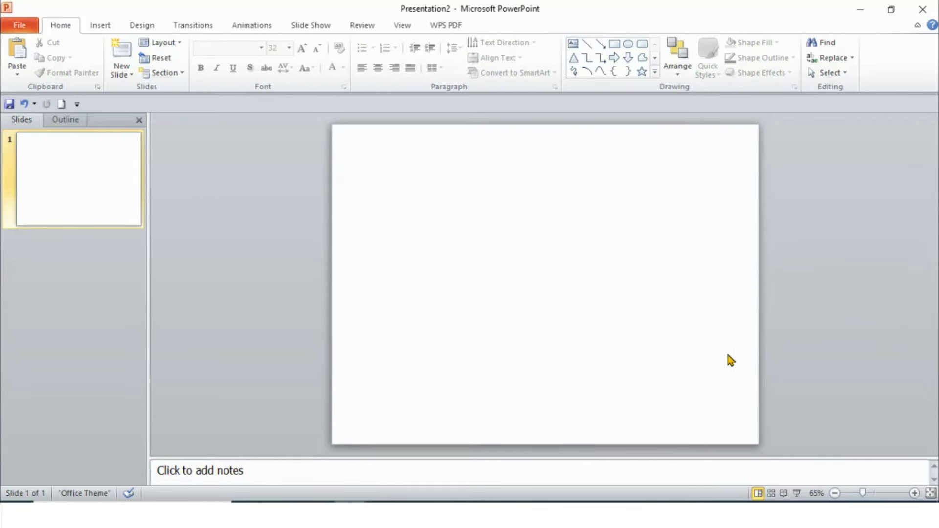
Set the slide size to On-screen Show (16:9), 10 × 5.63 inches, in Page Setup.
click(137, 28)
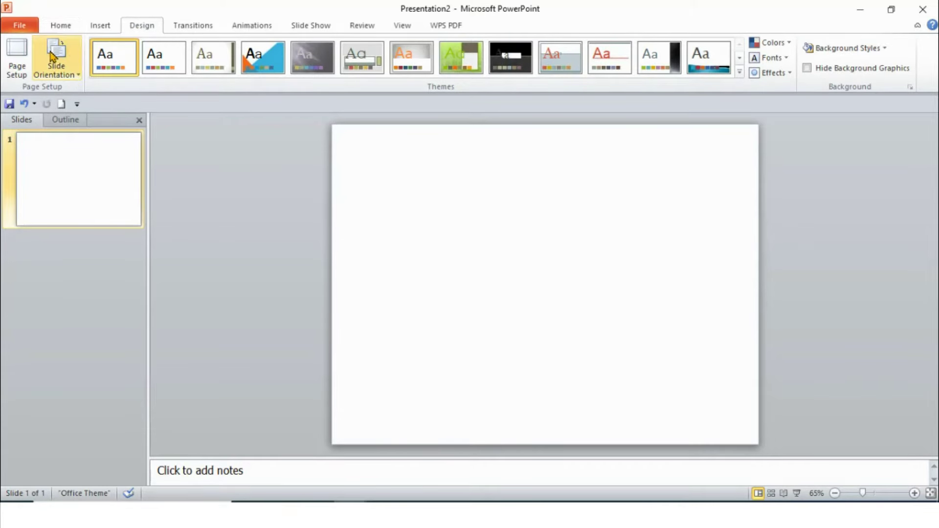
click(15, 63)
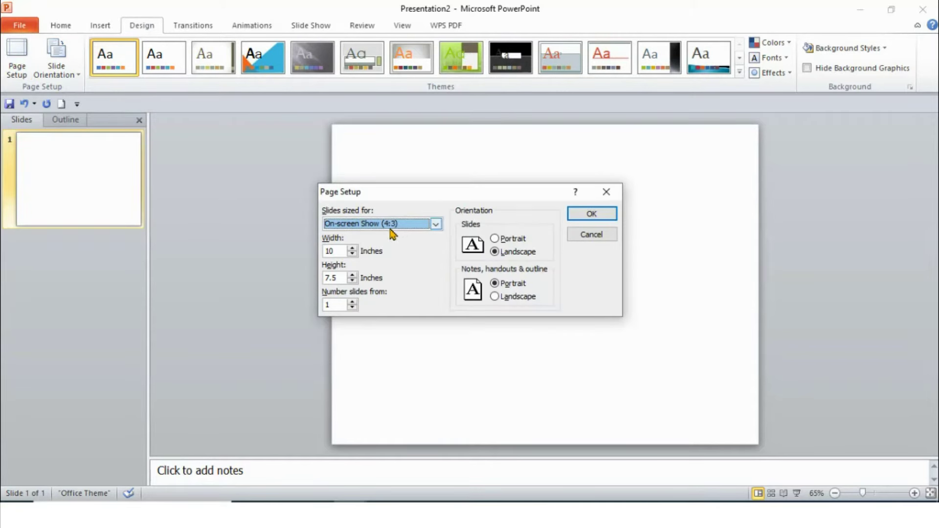
click(435, 225)
click(391, 250)
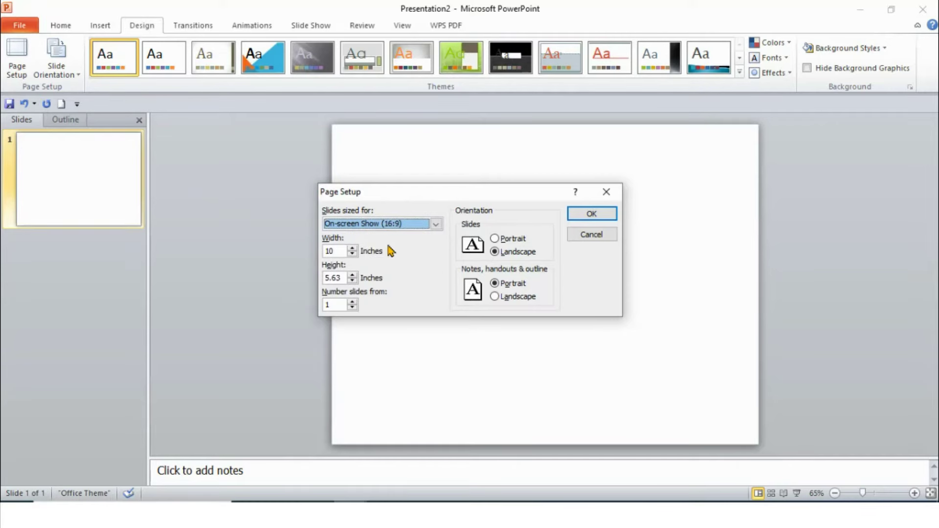
click(593, 215)
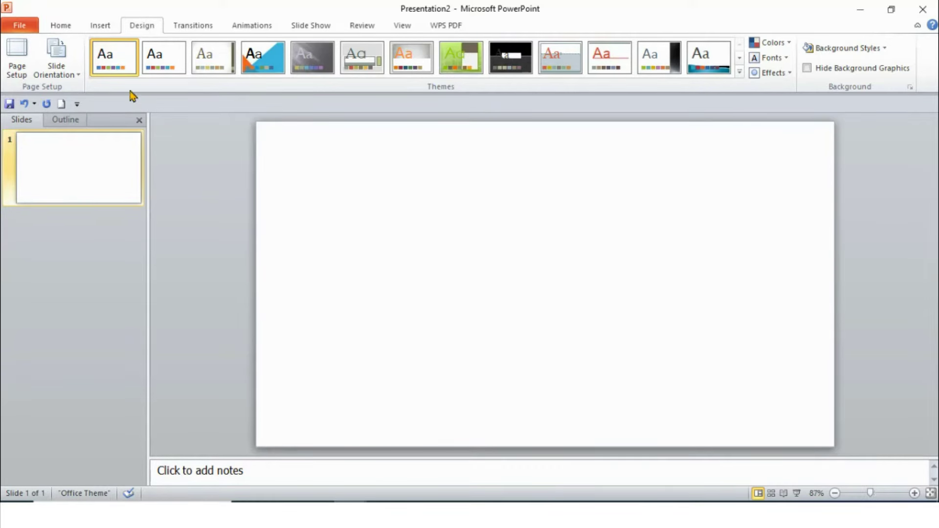
Insert the 'images (1)' breaker picture from the Desktop folder.
right_click(101, 29)
click(102, 30)
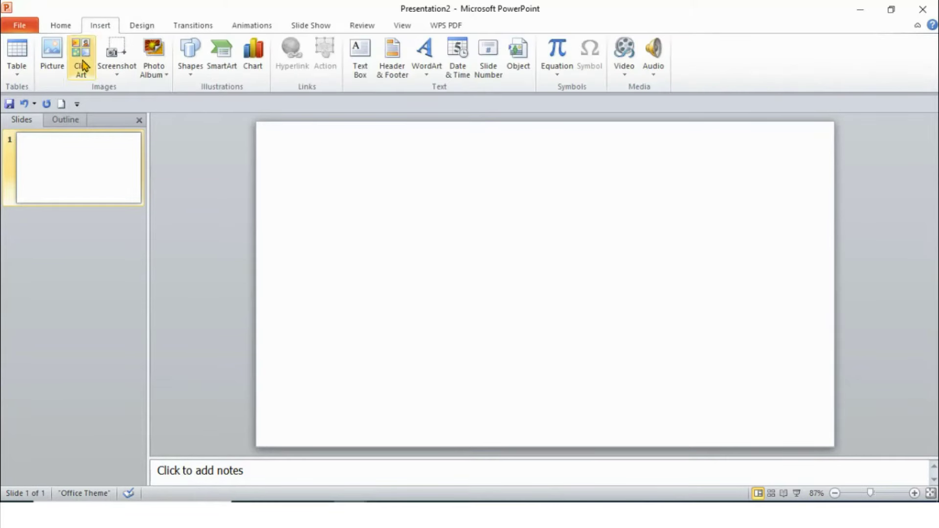
click(51, 63)
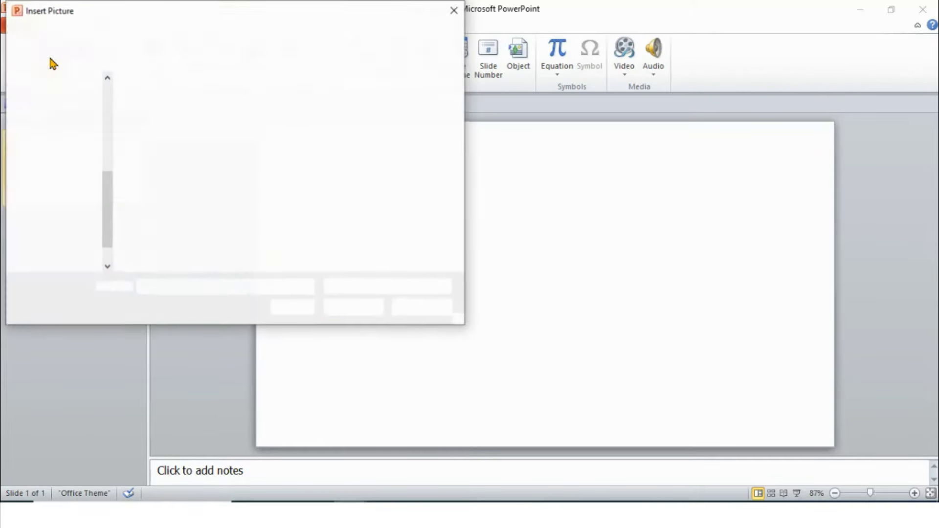
click(61, 121)
right_click(61, 121)
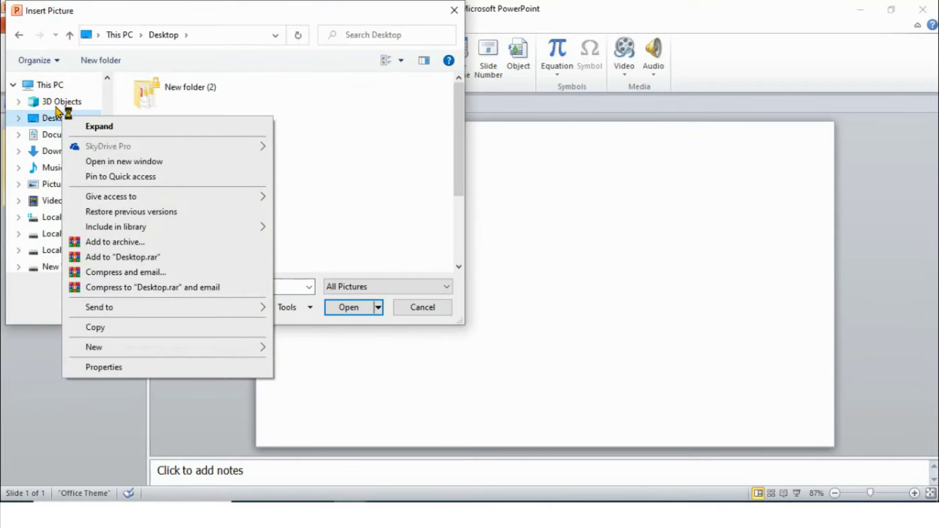
click(55, 118)
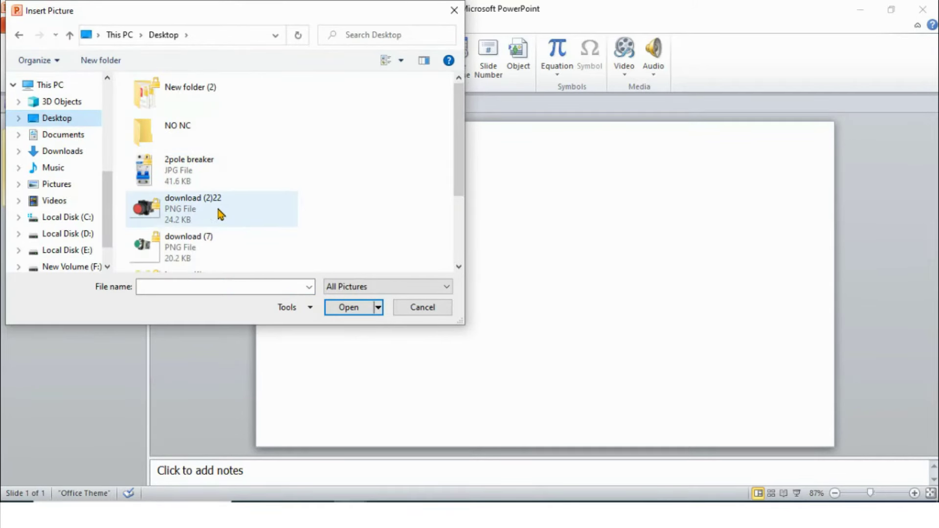
scroll(264, 202, down, 2)
click(157, 176)
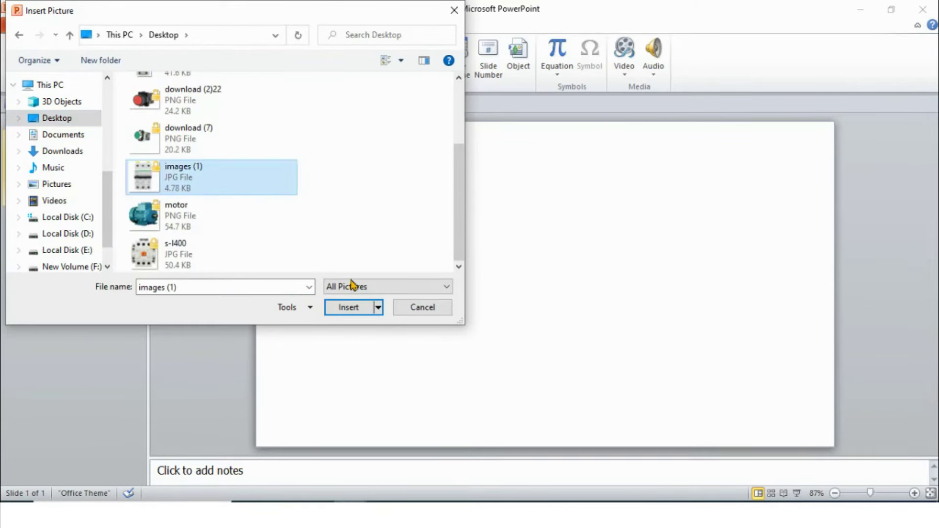
click(349, 307)
Position the breaker picture on the right side of the slide.
drag(515, 277, 753, 255)
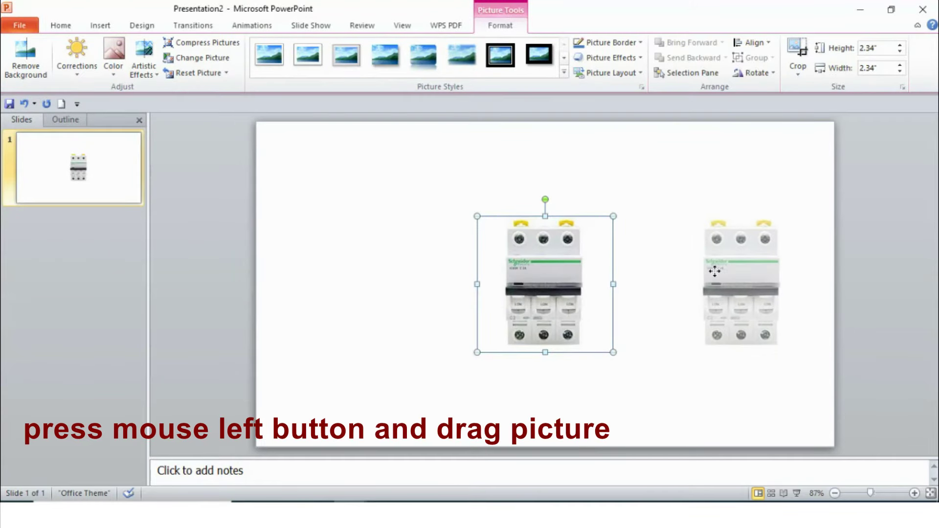
mouse_move(798, 206)
mouse_down()
mouse_move(774, 247)
mouse_move(834, 202)
mouse_up()
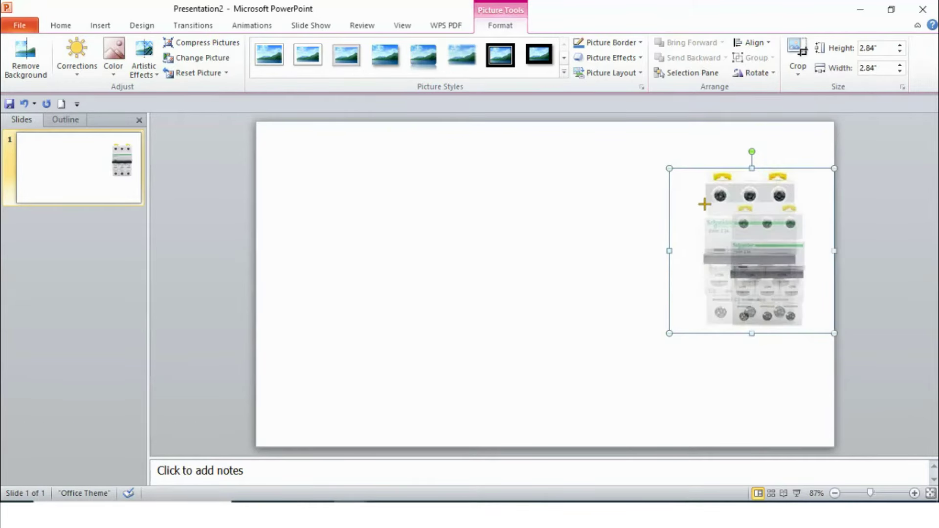
right_click(778, 246)
click(752, 247)
drag(752, 247, 732, 246)
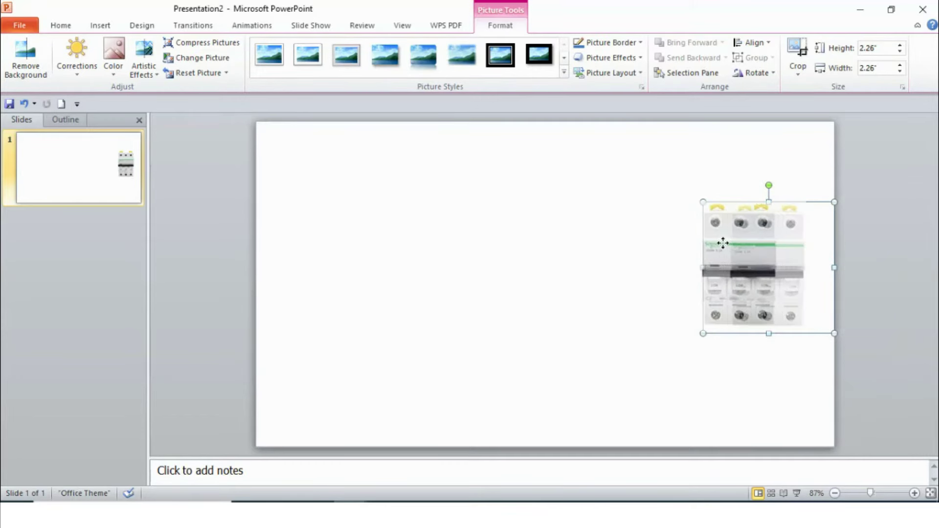
click(650, 280)
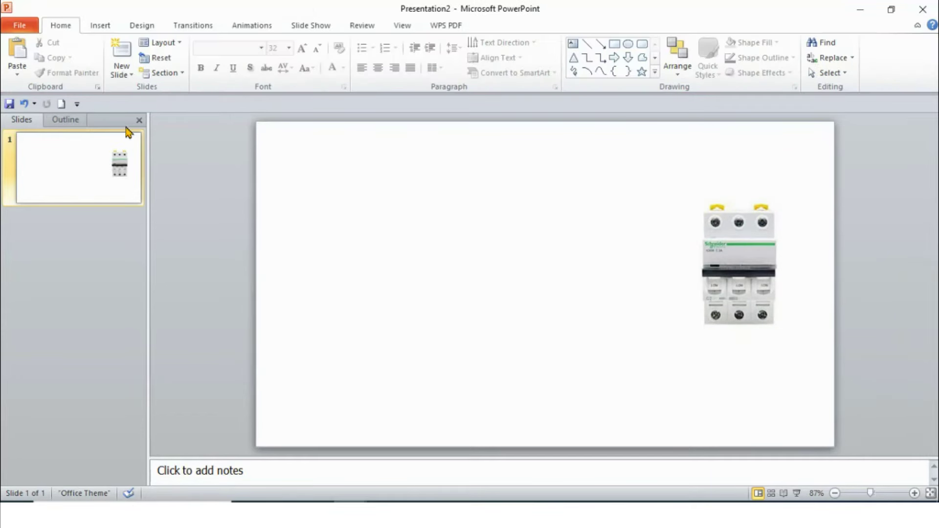
Insert the 's-l400' contactor picture, shrink it and place it left of the breaker.
click(99, 25)
click(54, 53)
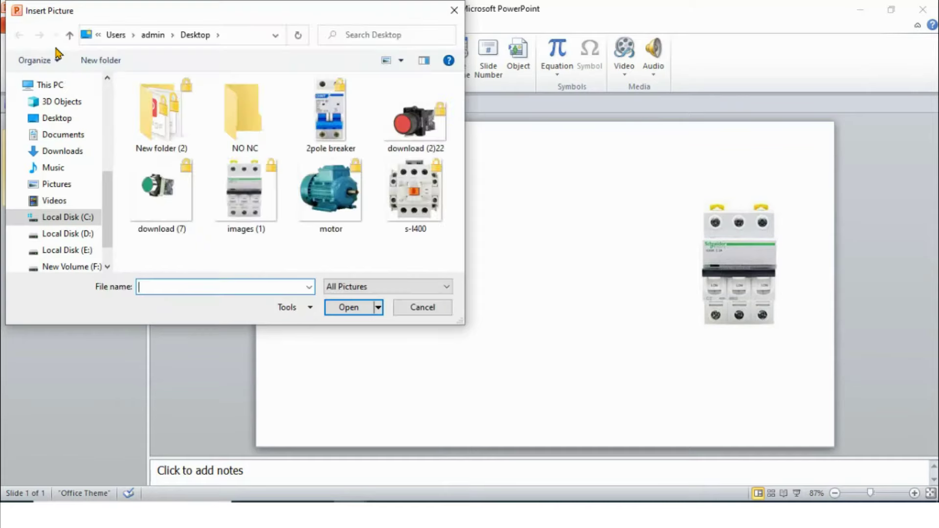
click(422, 198)
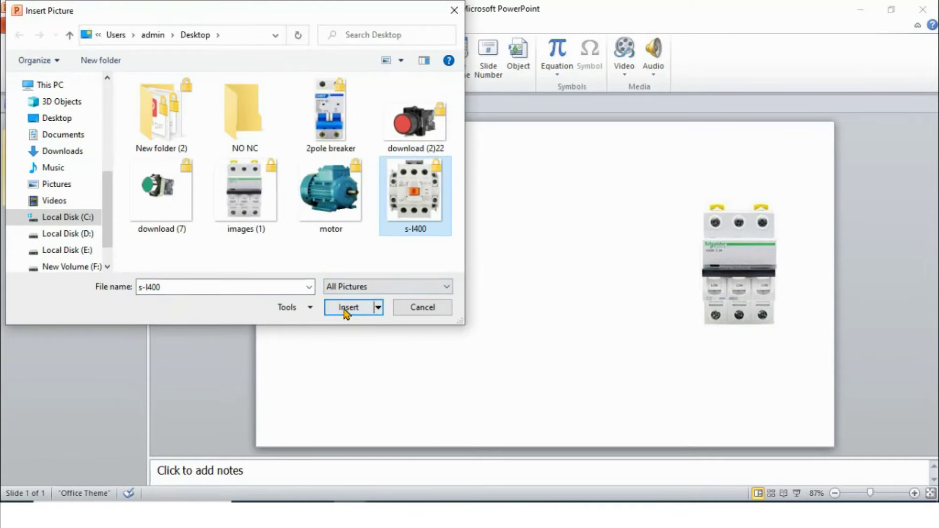
click(346, 308)
mouse_move(632, 187)
mouse_down()
mouse_move(565, 267)
mouse_move(569, 257)
mouse_up()
drag(524, 310, 579, 248)
click(391, 315)
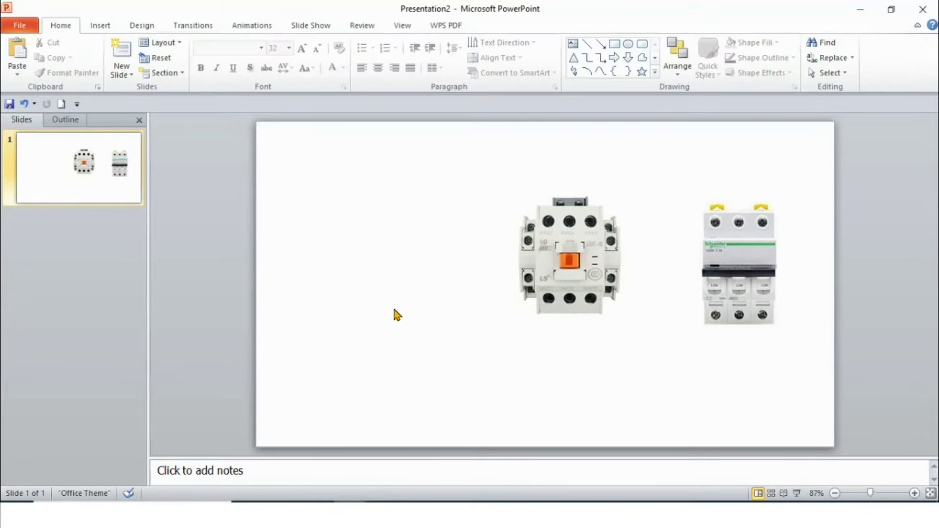
Insert the motor picture, resize it to 1.42 inches square and set it lower left.
right_click(100, 28)
click(100, 25)
click(59, 52)
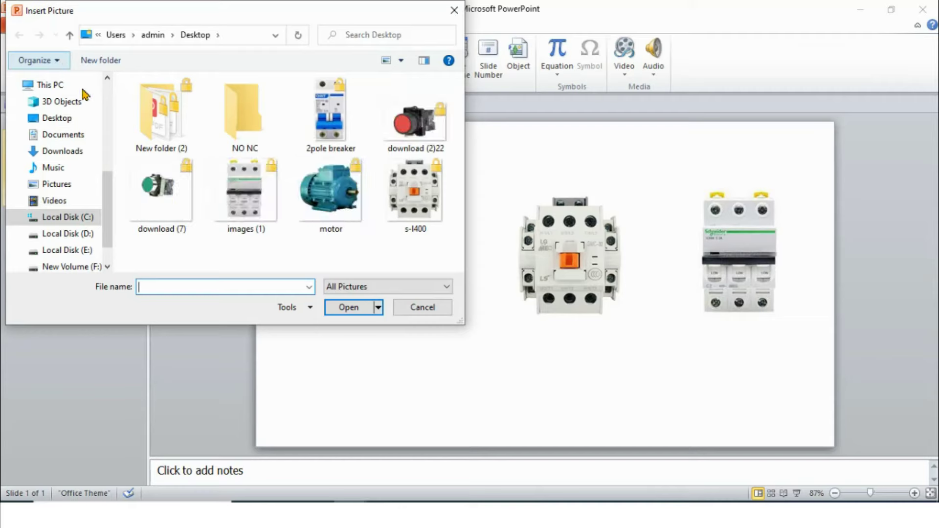
click(331, 196)
click(345, 306)
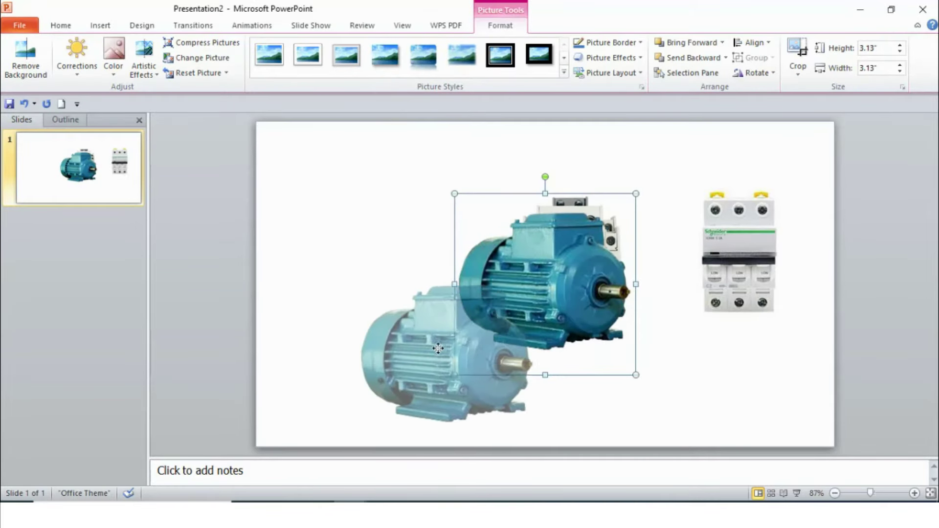
drag(540, 276, 404, 357)
drag(498, 274, 404, 370)
drag(359, 411, 418, 402)
drag(456, 365, 469, 354)
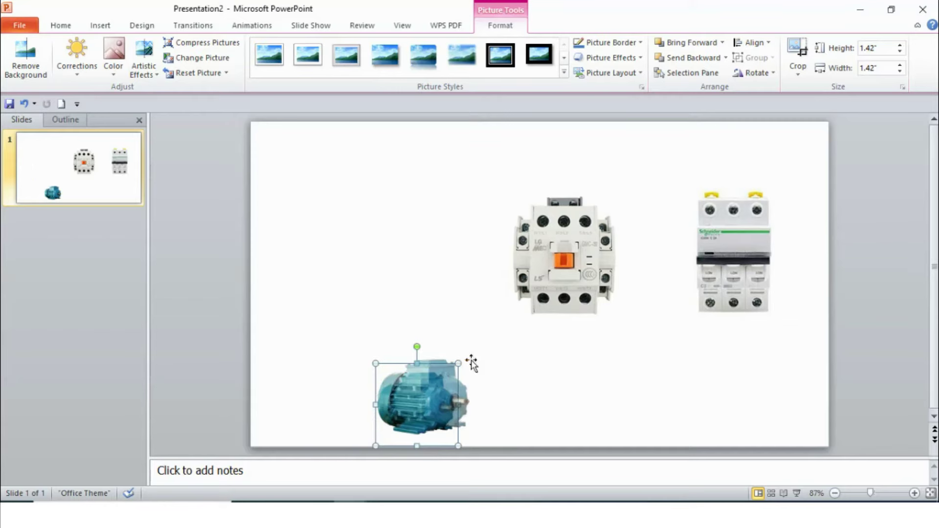
click(533, 378)
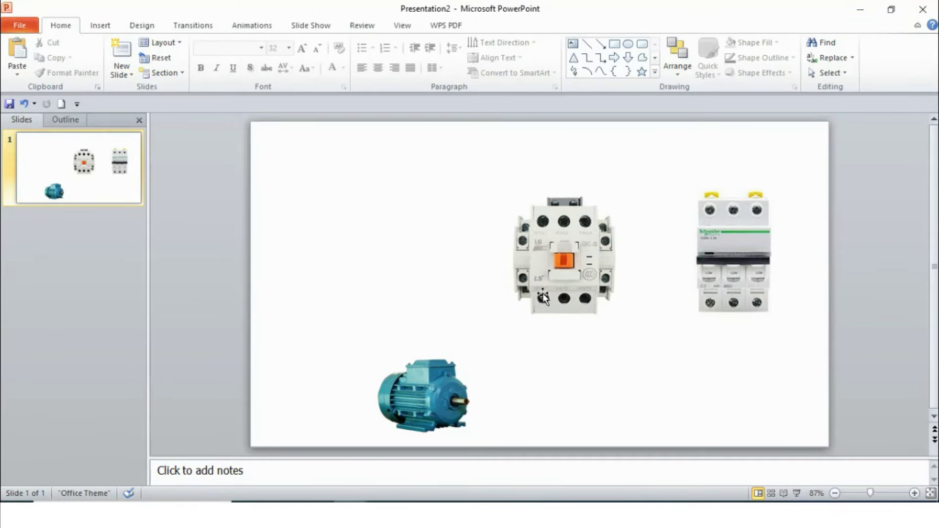
click(100, 27)
Add a bold '3 pole Breaker' text box to the right of the breaker.
click(362, 63)
click(387, 232)
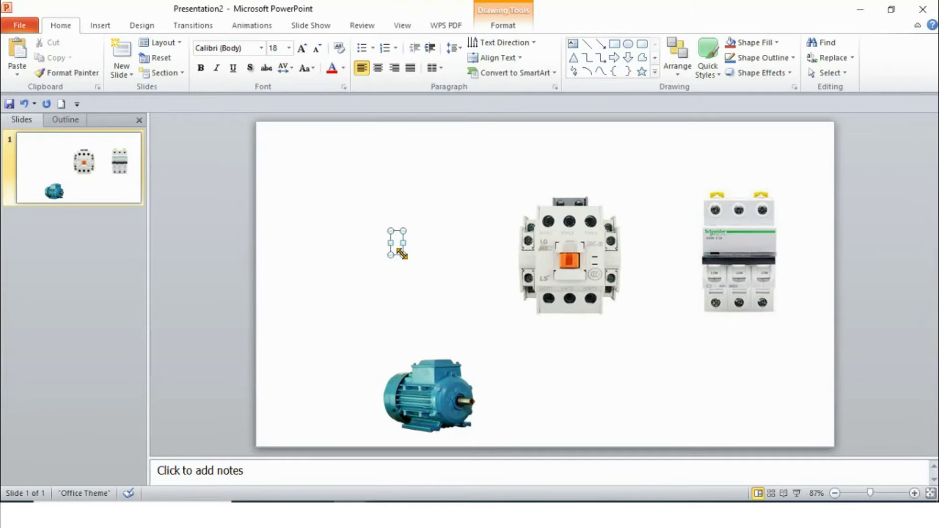
text(3 pole)
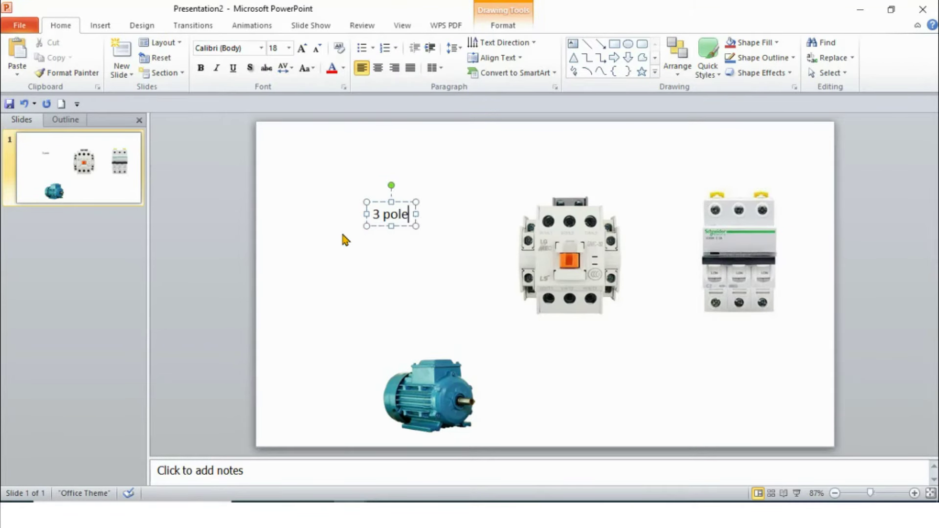
text( Breaker)
key(ctrl+a)
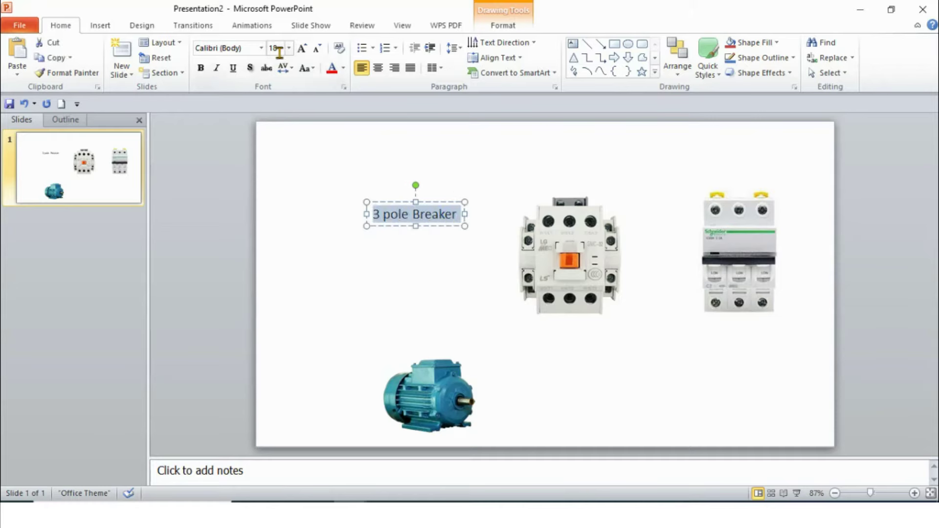
click(288, 47)
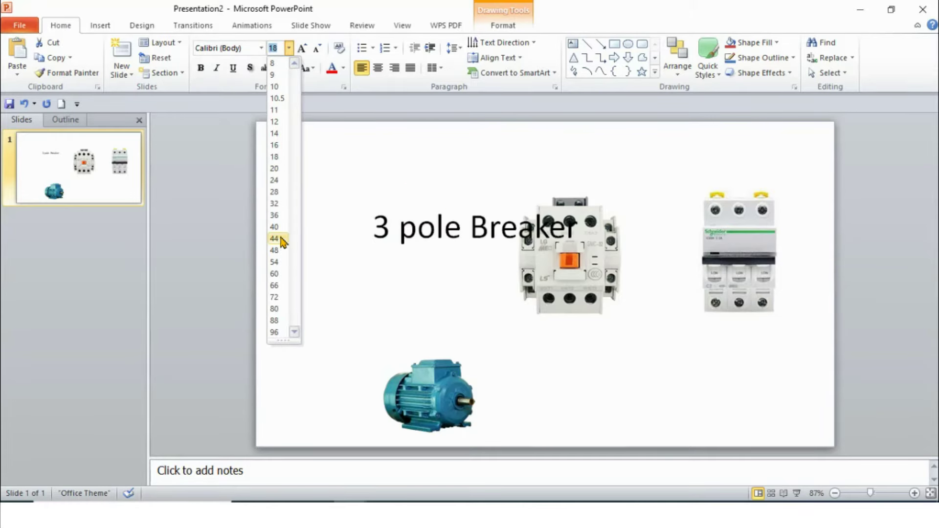
key(Escape)
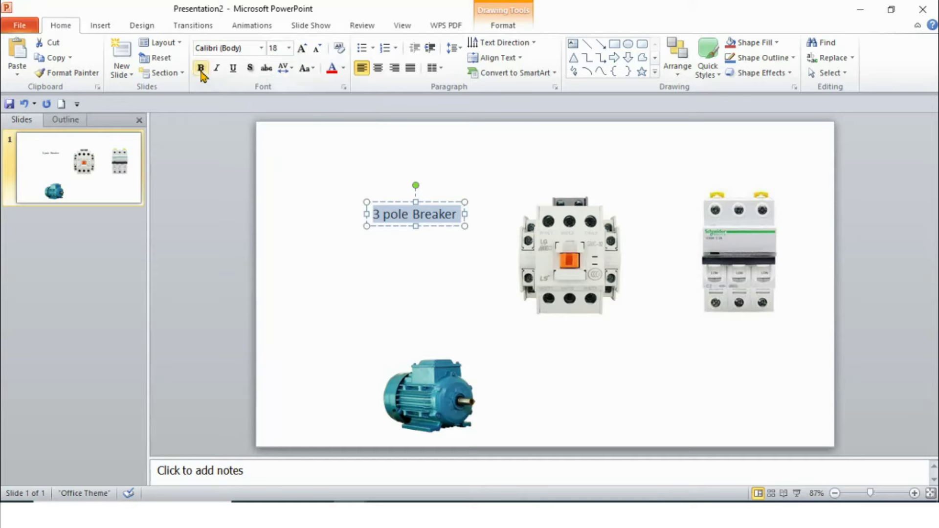
click(201, 69)
drag(459, 212, 858, 227)
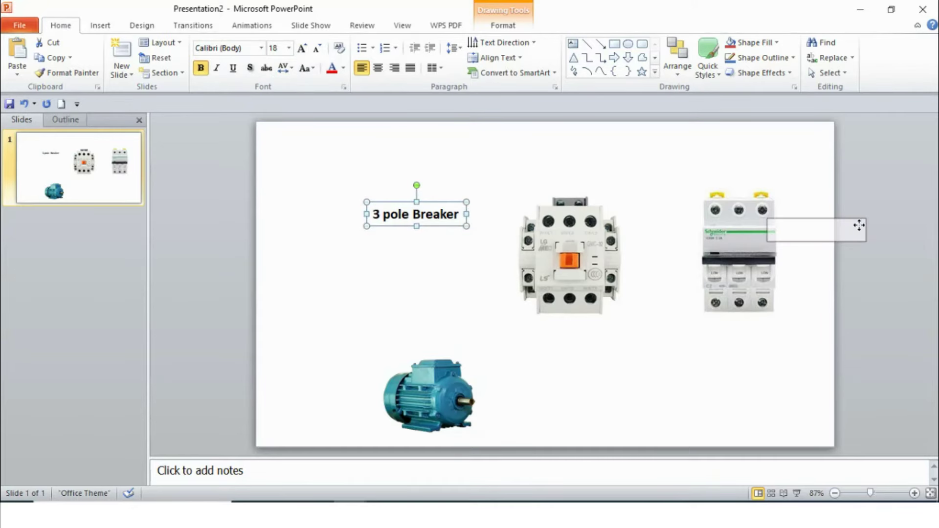
click(813, 232)
key(ctrl+z)
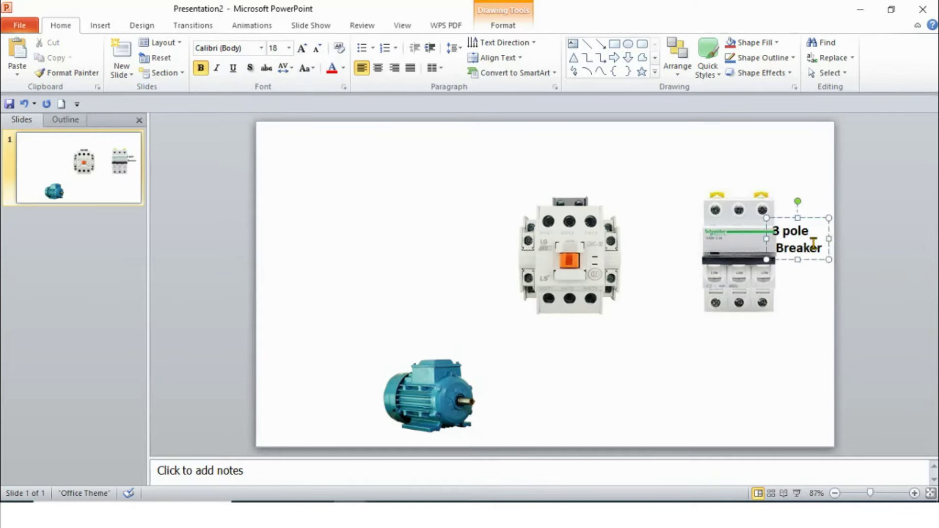
drag(825, 258, 831, 260)
click(744, 320)
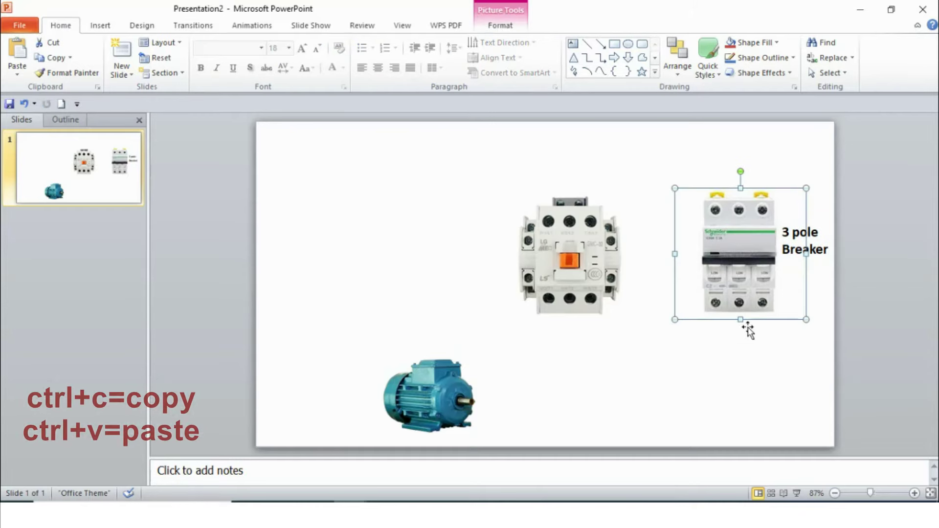
Duplicate the label, change it to 'Starter' and place it beside the contactor.
click(815, 255)
key(ctrl+c)
key(ctrl+v)
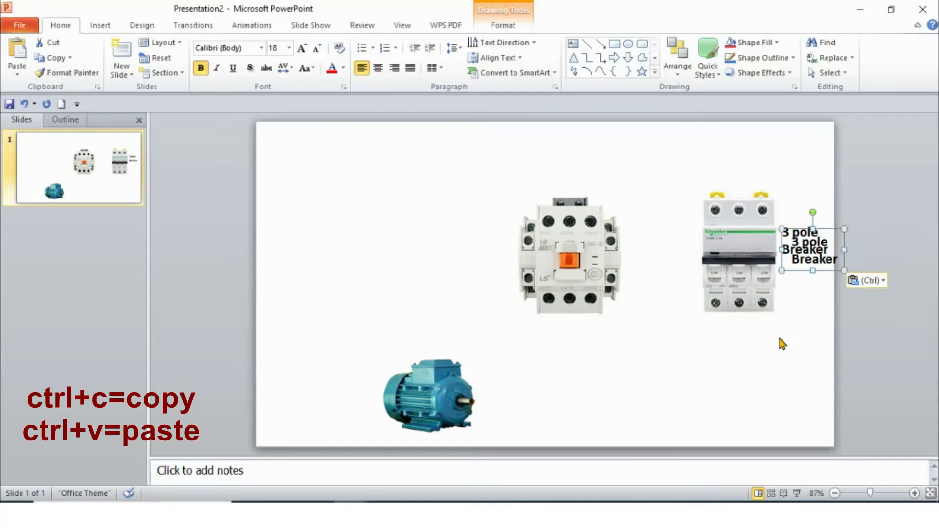
drag(829, 238, 505, 246)
key(BackSpace)
key(BackSpace)
key(BackSpace)
key(BackSpace)
key(BackSpace)
key(BackSpace)
key(BackSpace)
key(BackSpace)
key(BackSpace)
text(Starter)
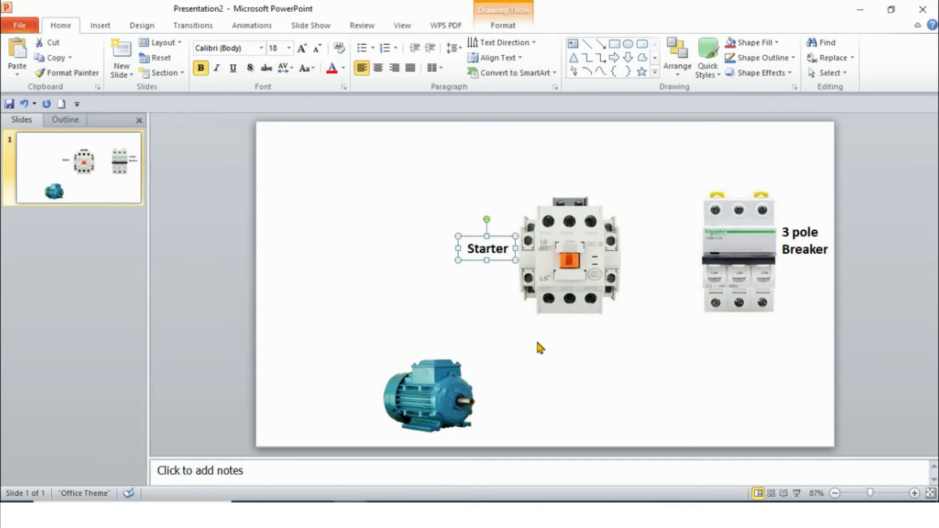
key(Escape)
Duplicate the Starter label as '3 phase Motor' and place it beside the motor.
key(ctrl+c)
key(ctrl+v)
mouse_move(521, 264)
mouse_down()
mouse_move(353, 407)
mouse_move(352, 396)
mouse_up()
key(BackSpace)
key(BackSpace)
key(BackSpace)
key(BackSpace)
key(BackSpace)
key(BackSpace)
key(BackSpace)
text(3)
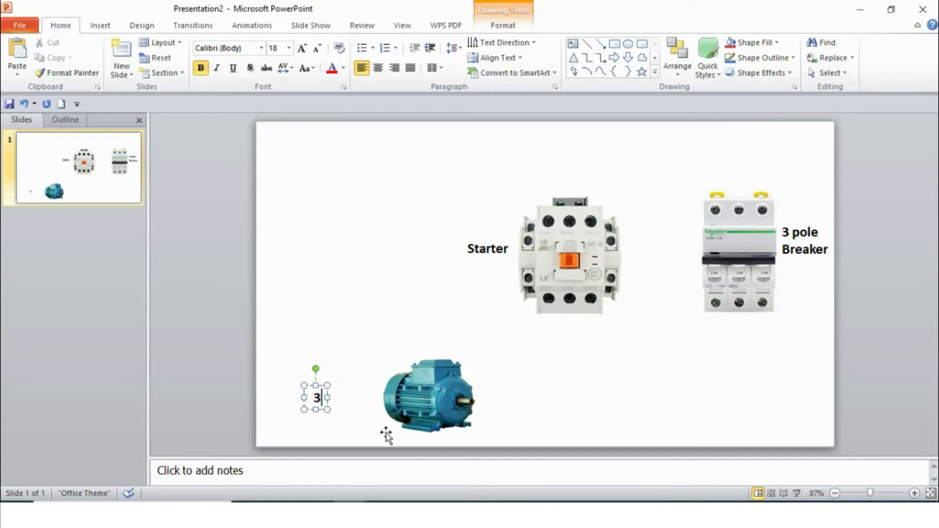
text( phase Motor)
drag(304, 394, 276, 385)
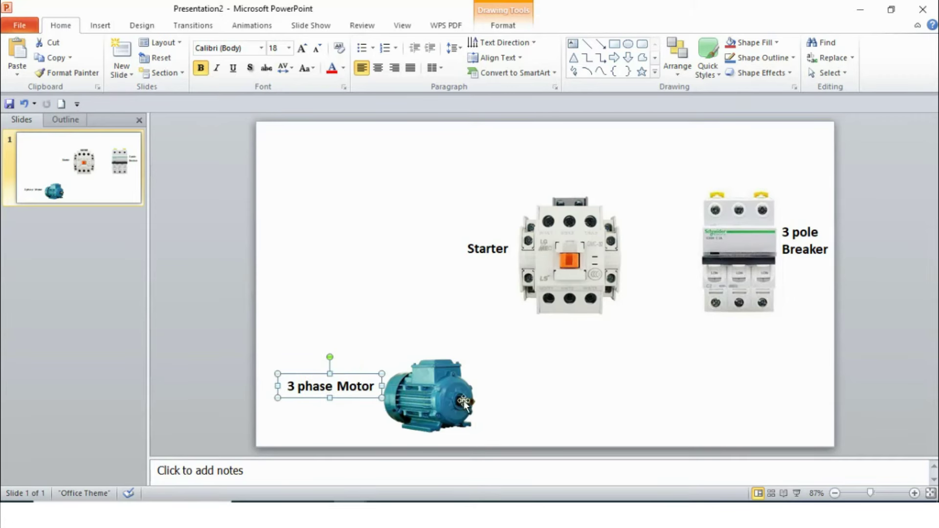
click(524, 404)
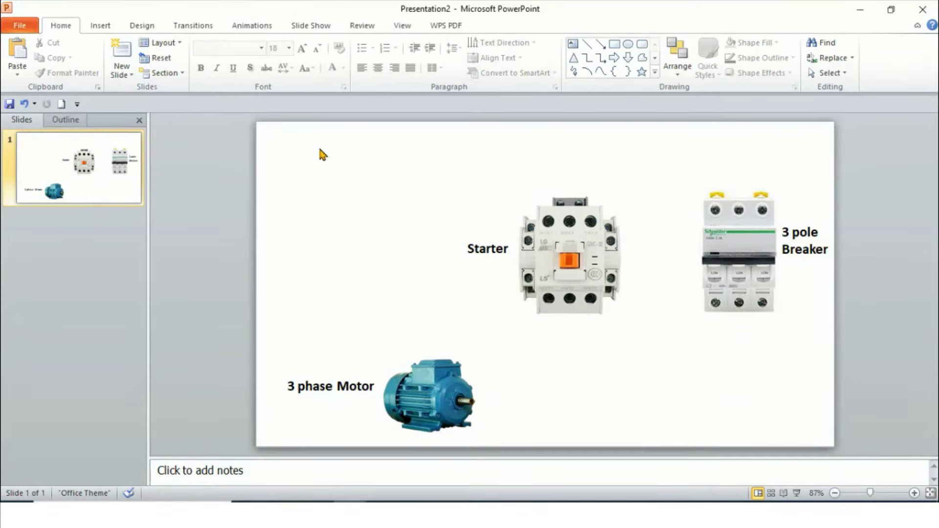
Give the breaker picture a Fly In from the right with duration 01.00.
click(252, 25)
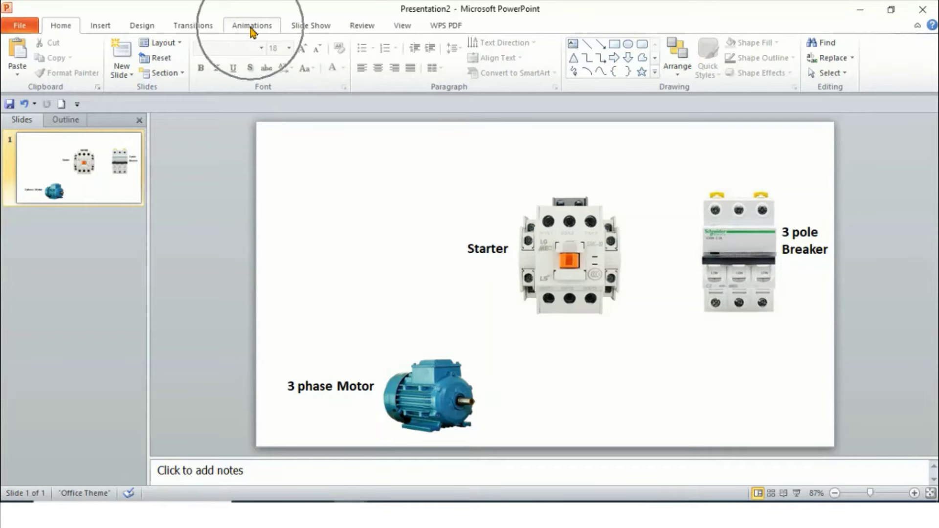
click(716, 239)
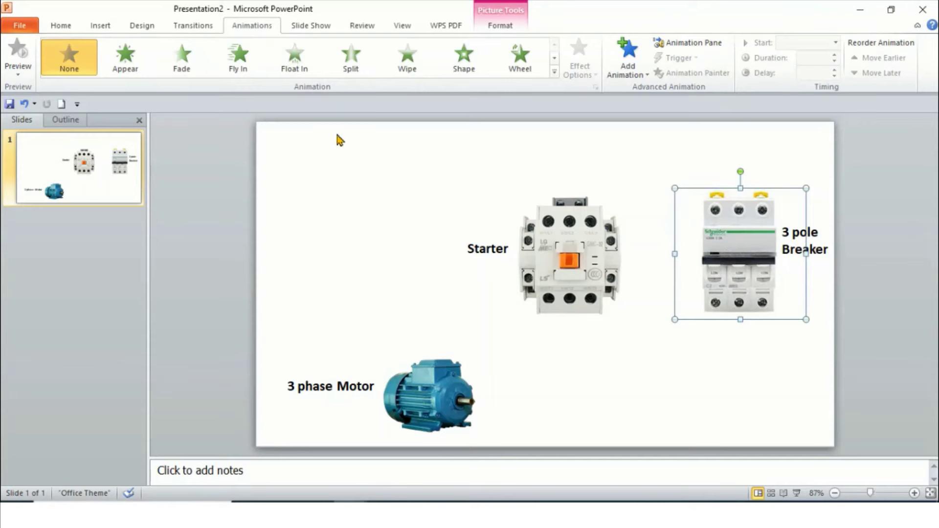
click(237, 62)
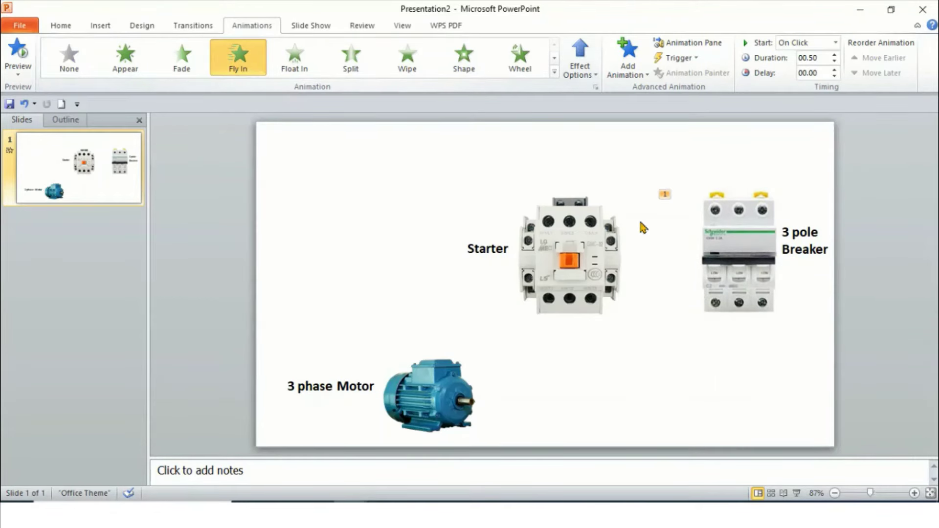
click(588, 75)
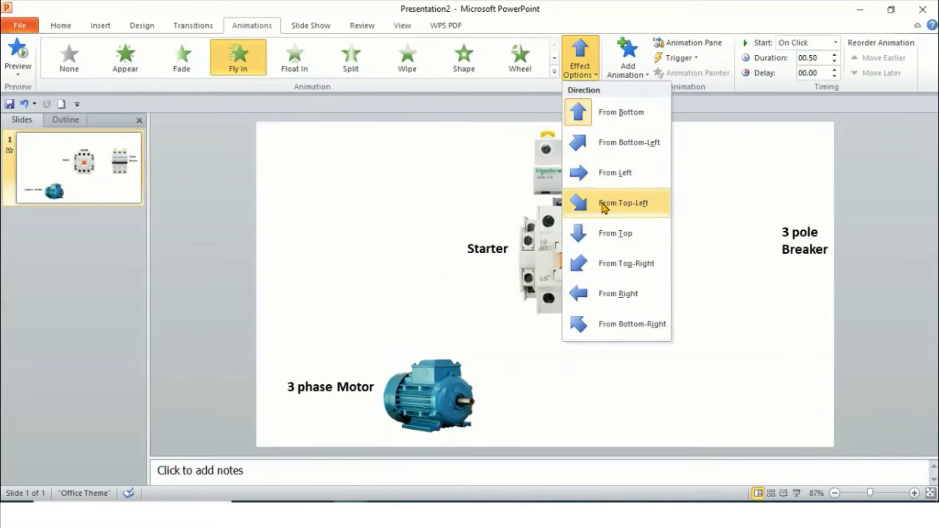
click(615, 294)
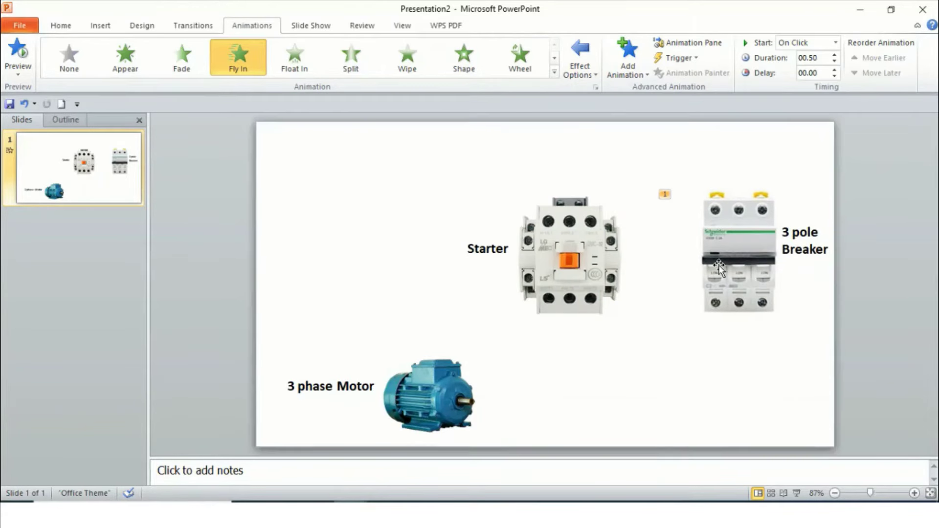
click(834, 55)
click(835, 55)
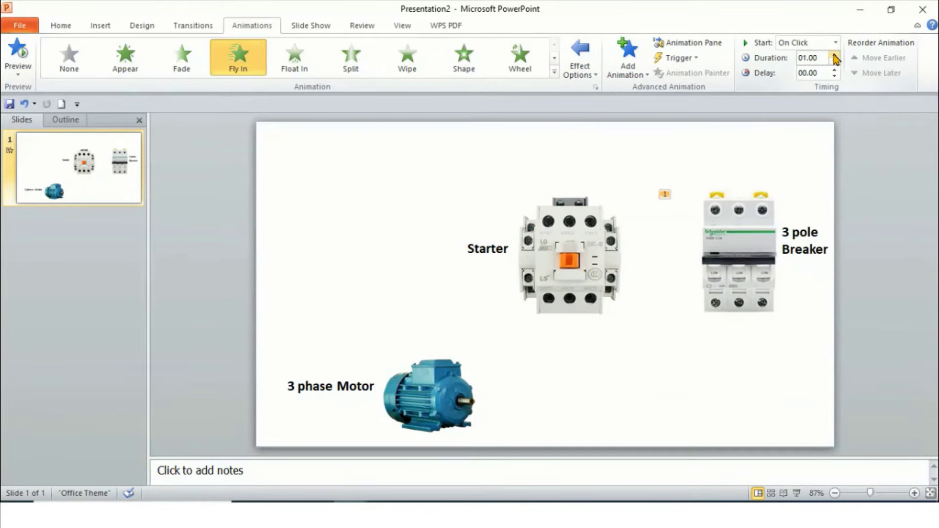
Open the Animation Pane and give the 3 pole Breaker label a Wipe from Left lasting 00.75.
click(687, 42)
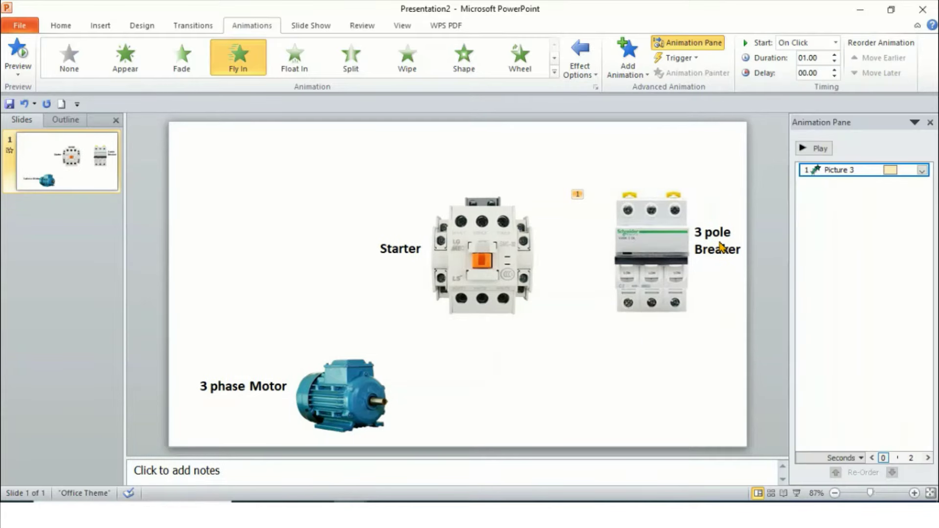
click(718, 241)
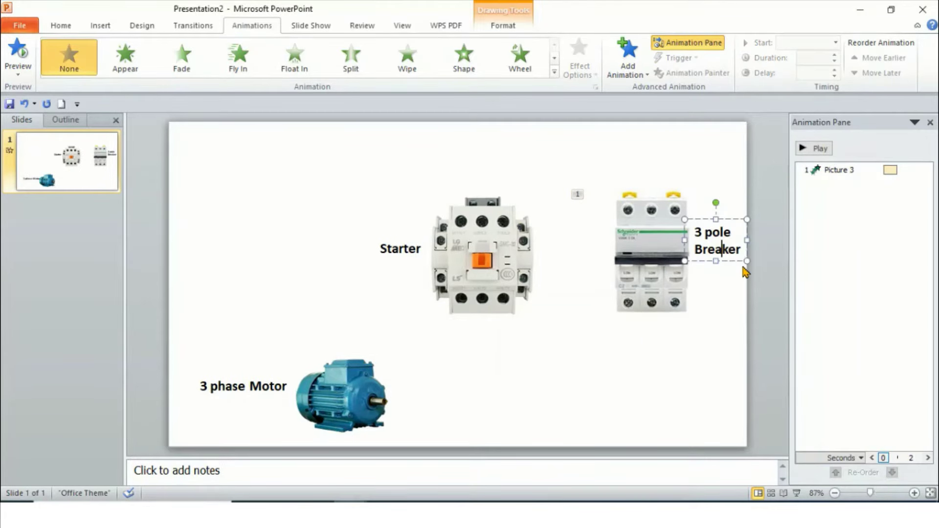
click(407, 57)
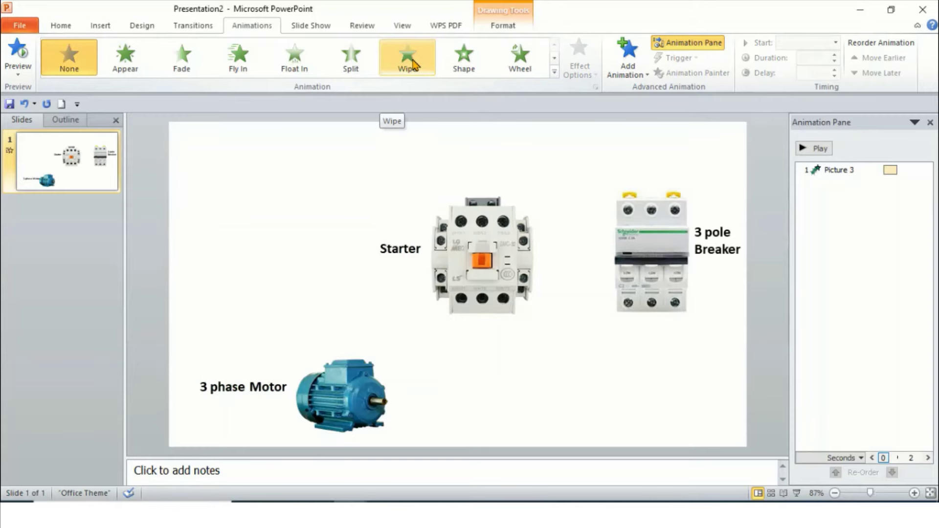
click(591, 75)
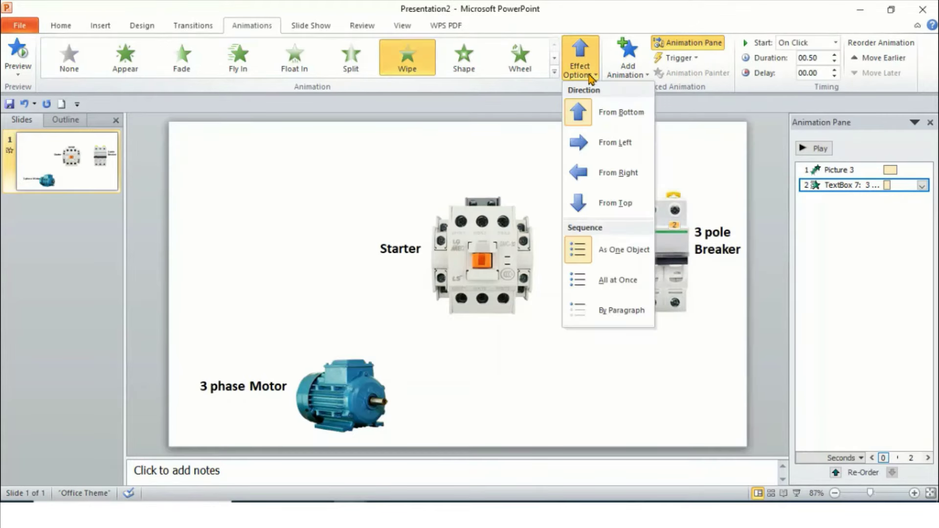
click(594, 148)
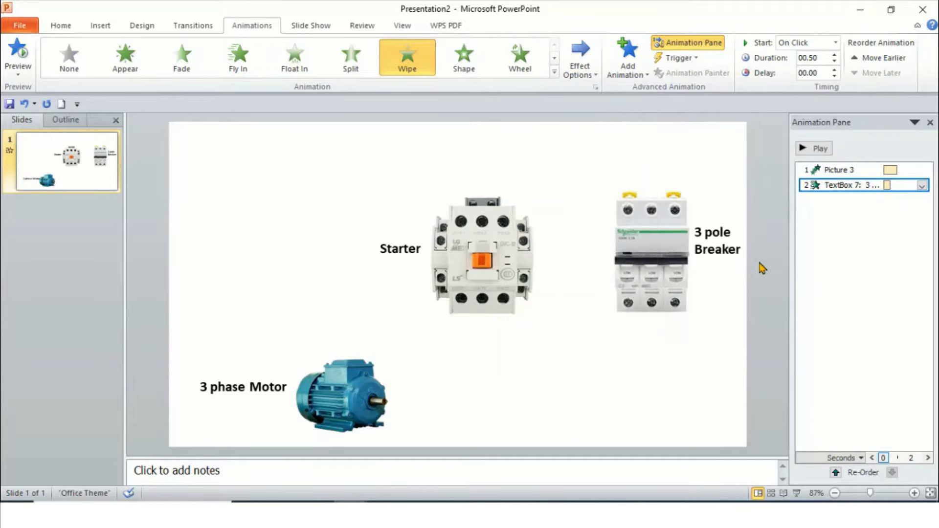
click(835, 56)
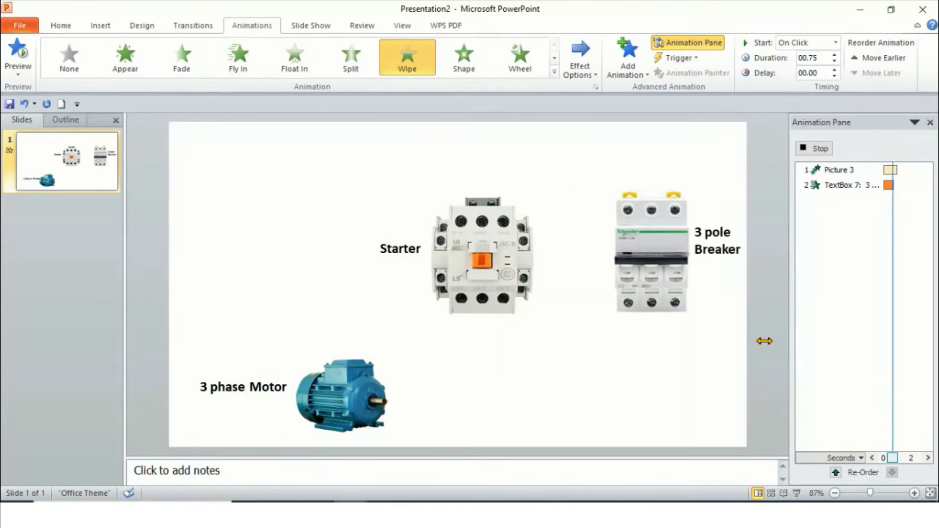
click(479, 273)
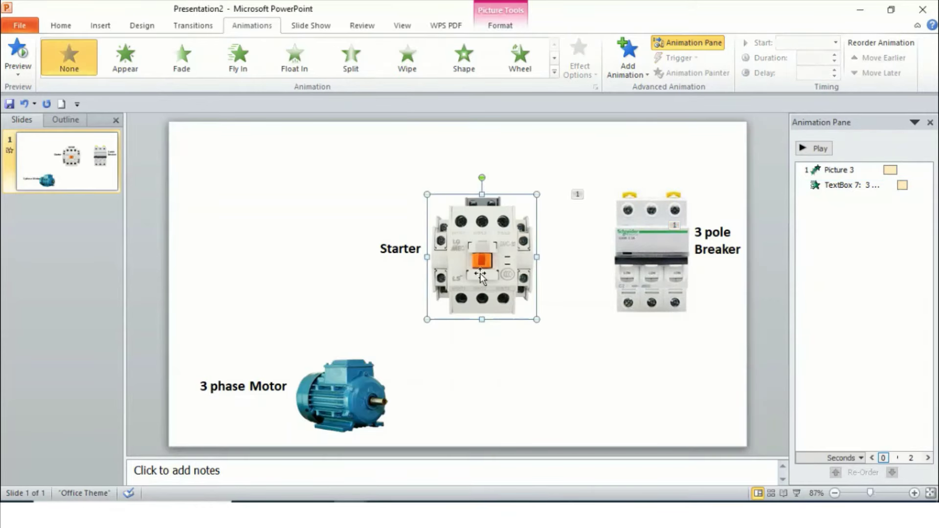
Make the starter picture fly in from the top over 01.00.
click(239, 58)
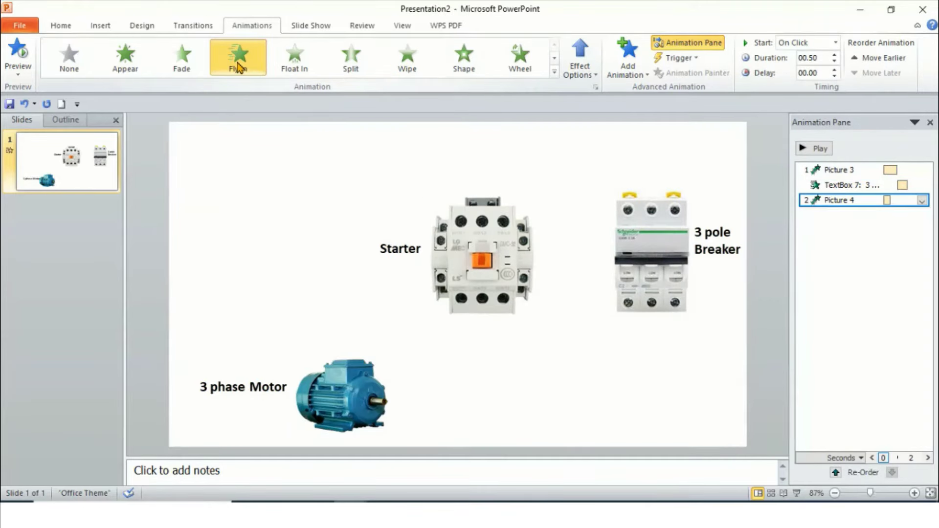
click(594, 70)
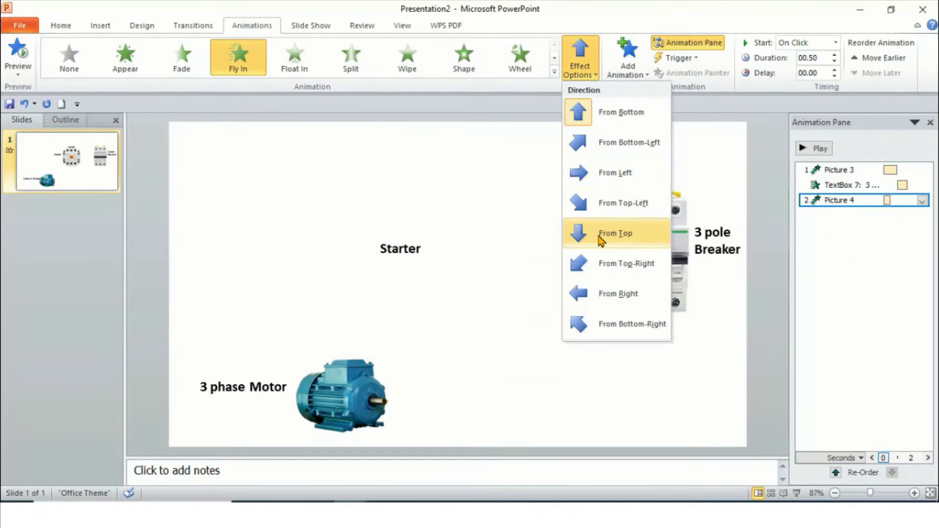
click(615, 233)
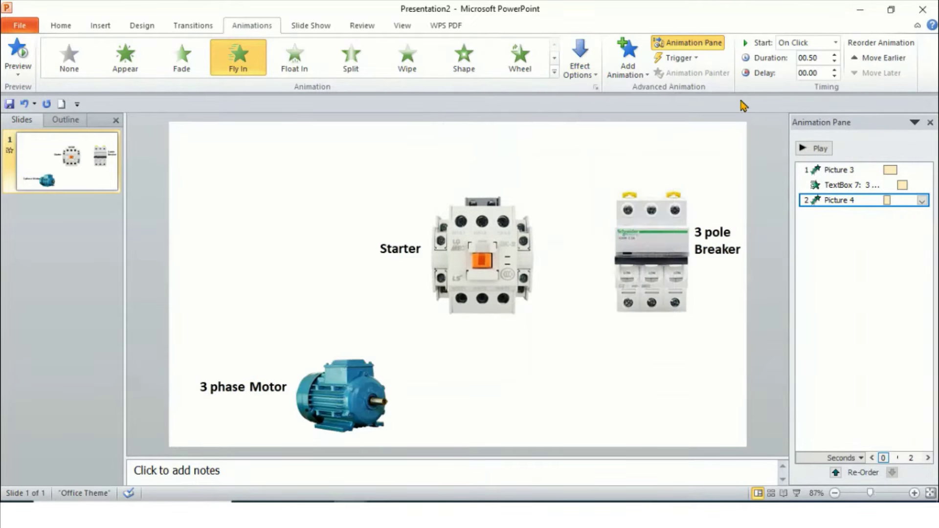
click(835, 55)
click(835, 55)
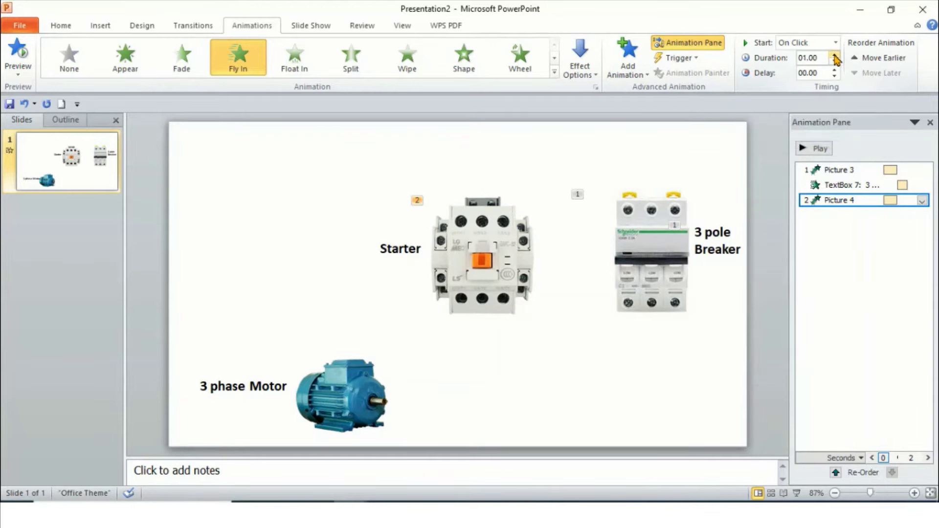
Give the Starter label a Wipe from the left lasting 00.75.
click(400, 249)
click(397, 73)
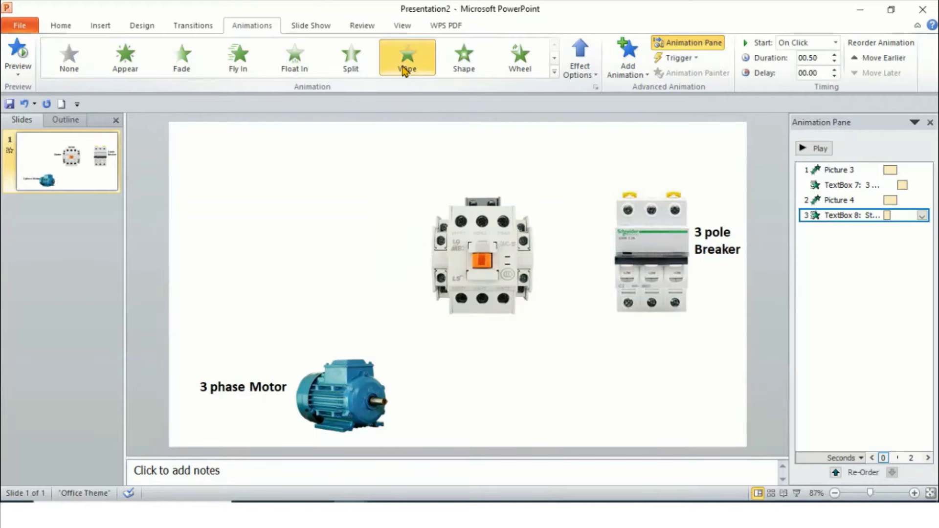
click(596, 73)
click(606, 142)
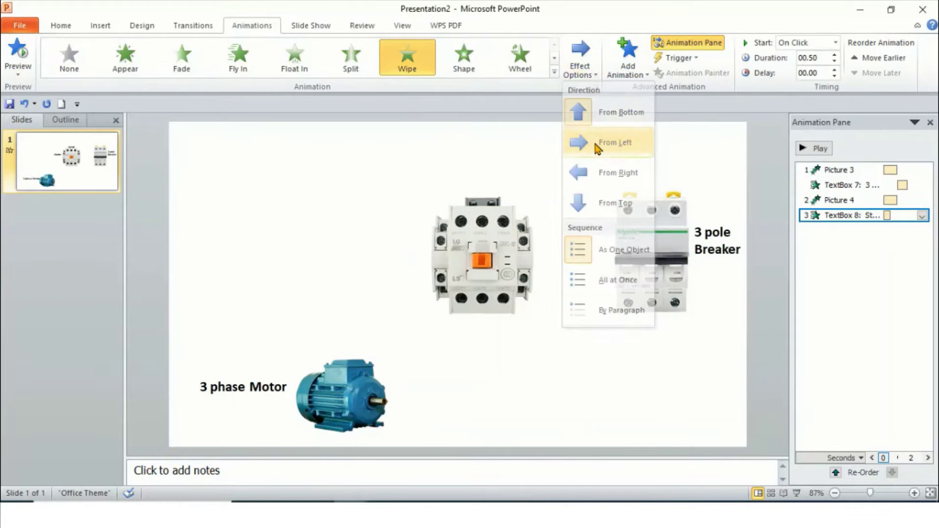
click(835, 56)
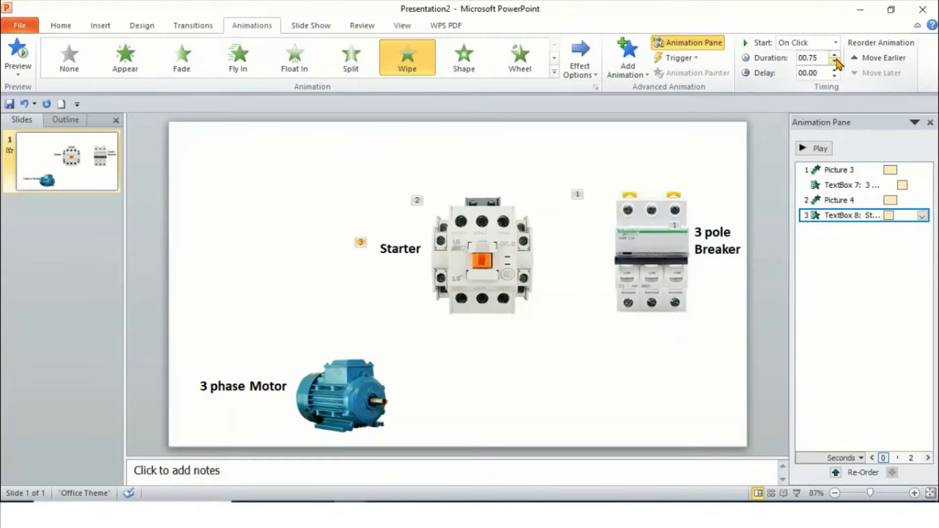
Fly in the motor picture and wipe in the 3 phase Motor label from left, 00.75.
click(360, 390)
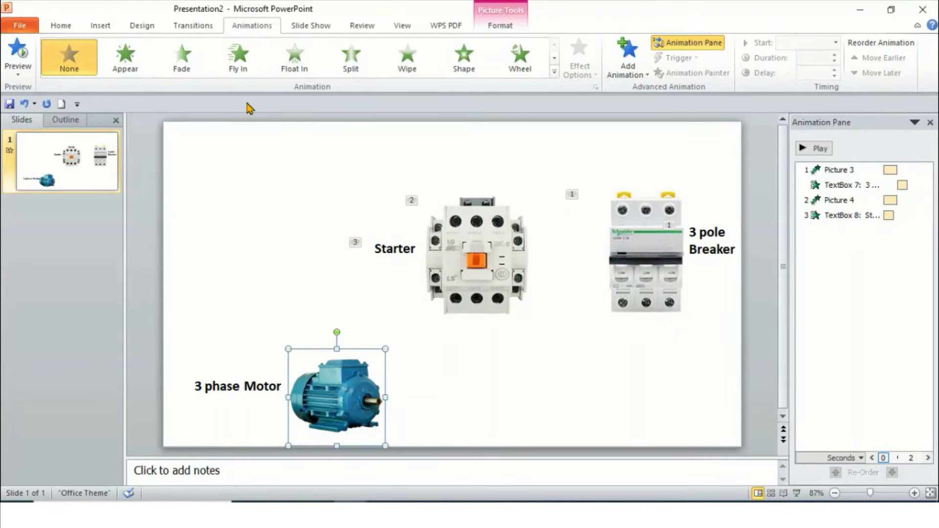
click(240, 64)
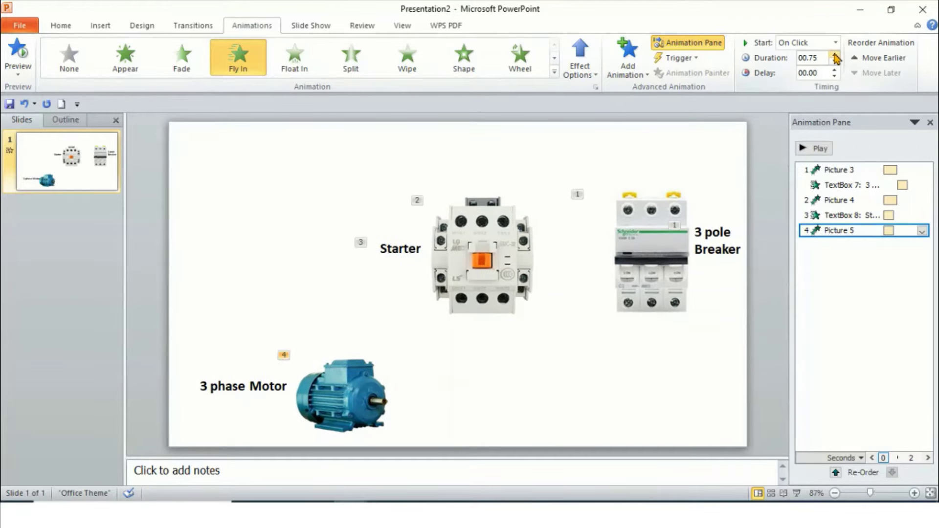
click(258, 387)
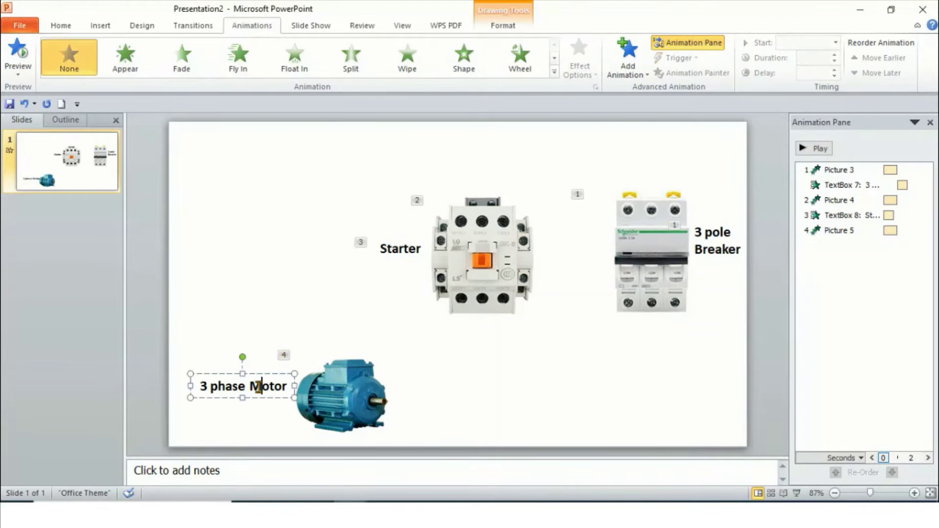
click(406, 62)
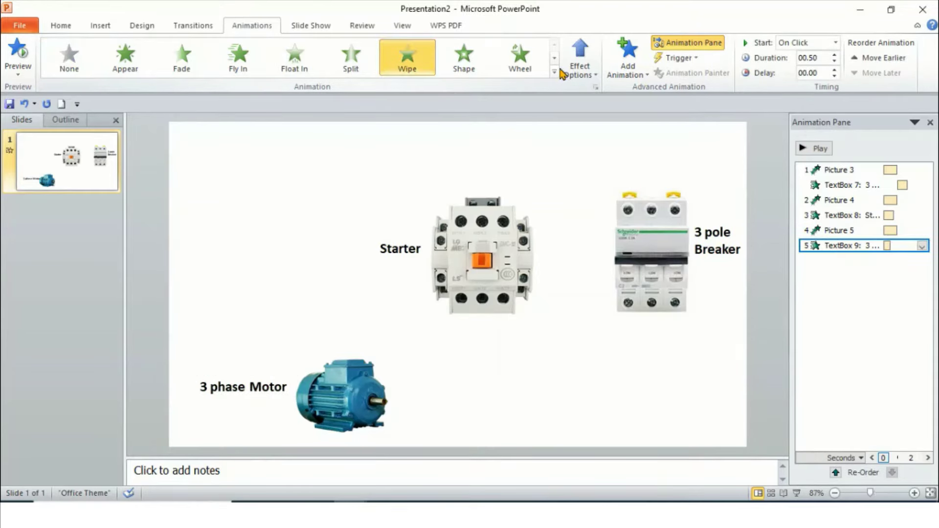
click(592, 72)
click(599, 147)
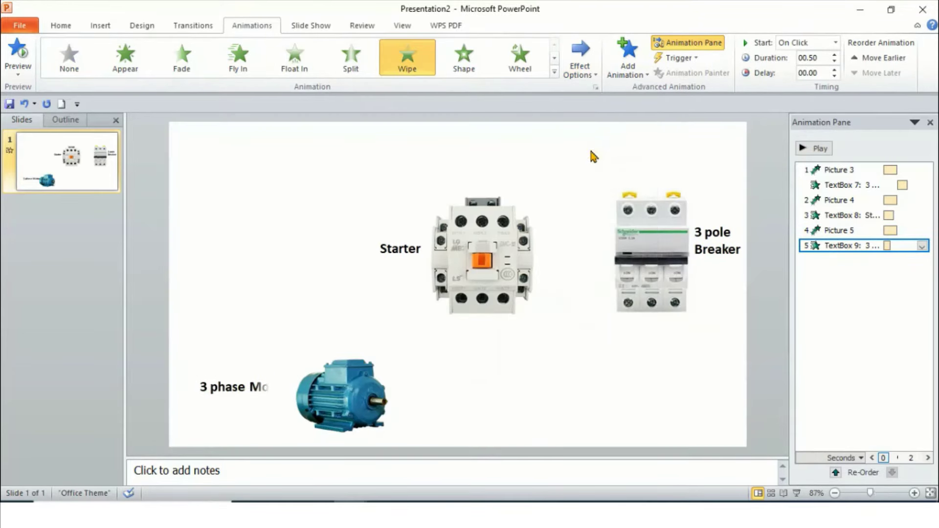
click(834, 55)
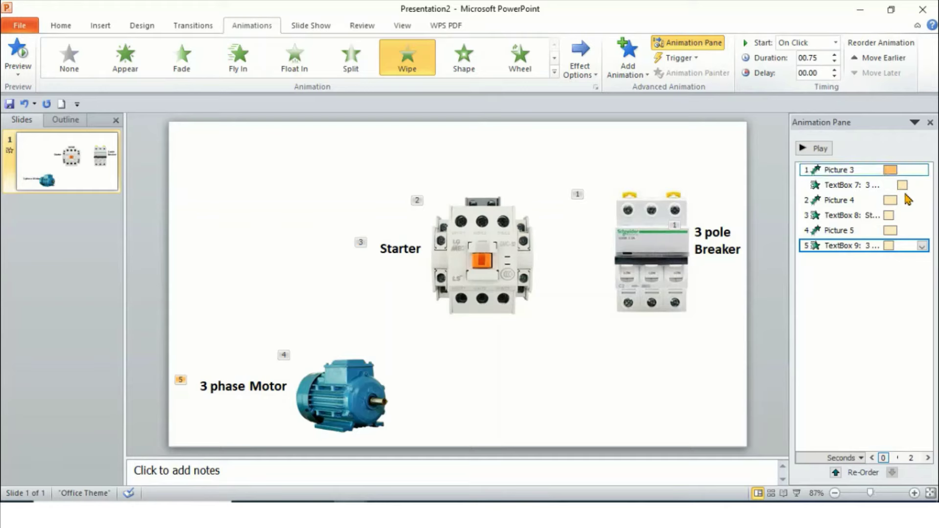
Set the Starter (TextBox 8) and 3 phase Motor (TextBox 9) label animations to Start After Previous.
click(921, 217)
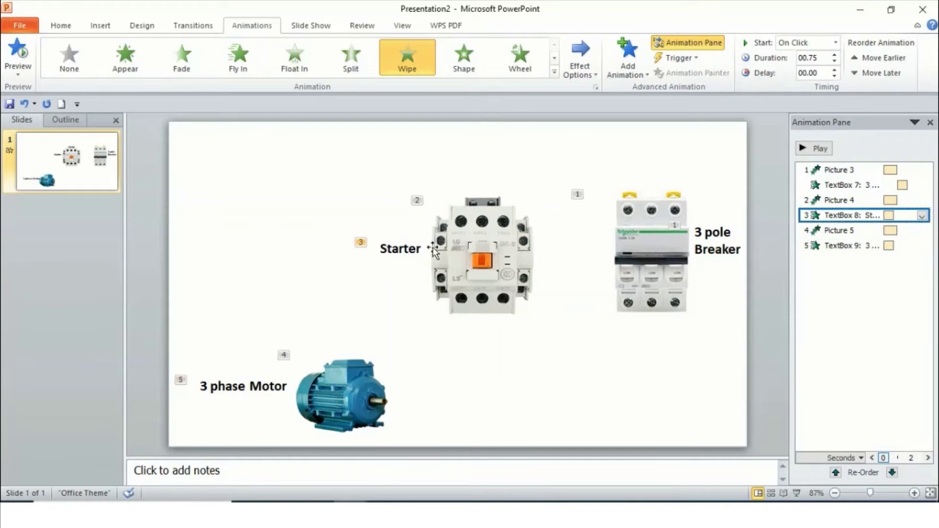
click(922, 218)
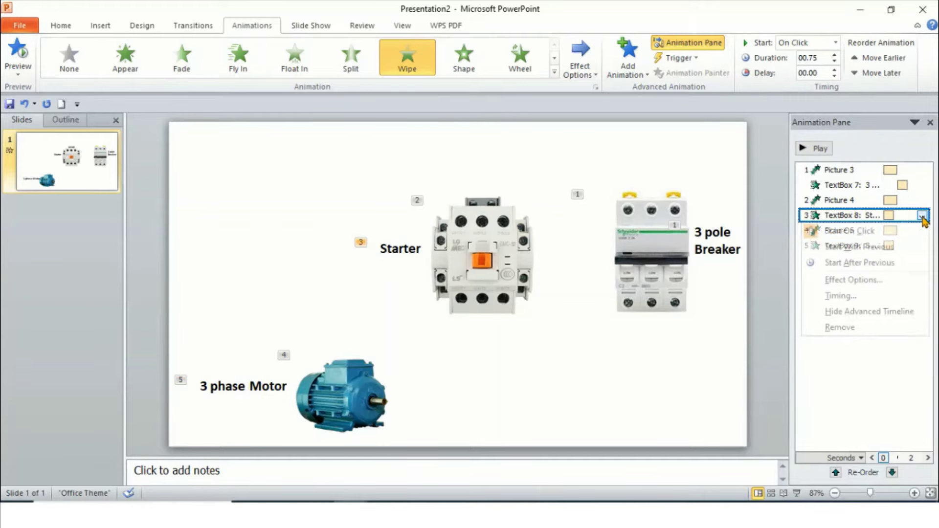
click(882, 263)
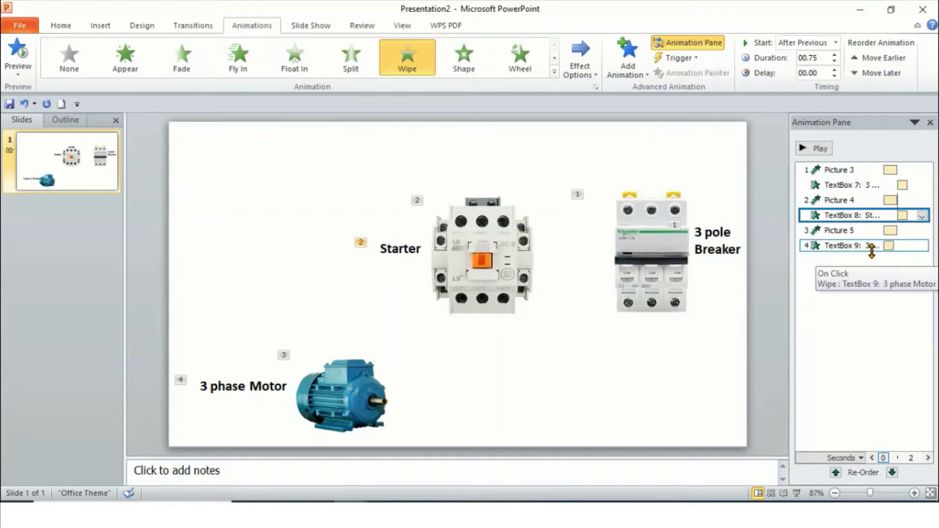
click(875, 246)
click(922, 246)
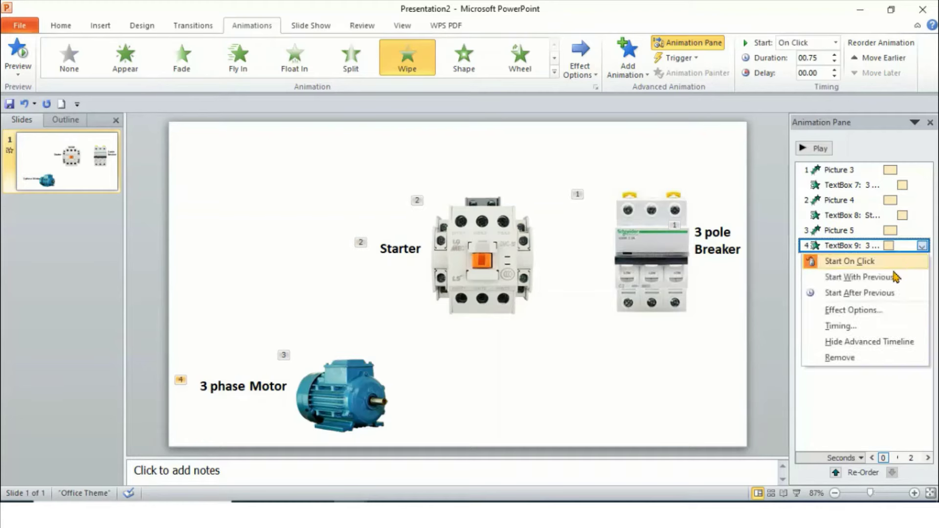
click(879, 295)
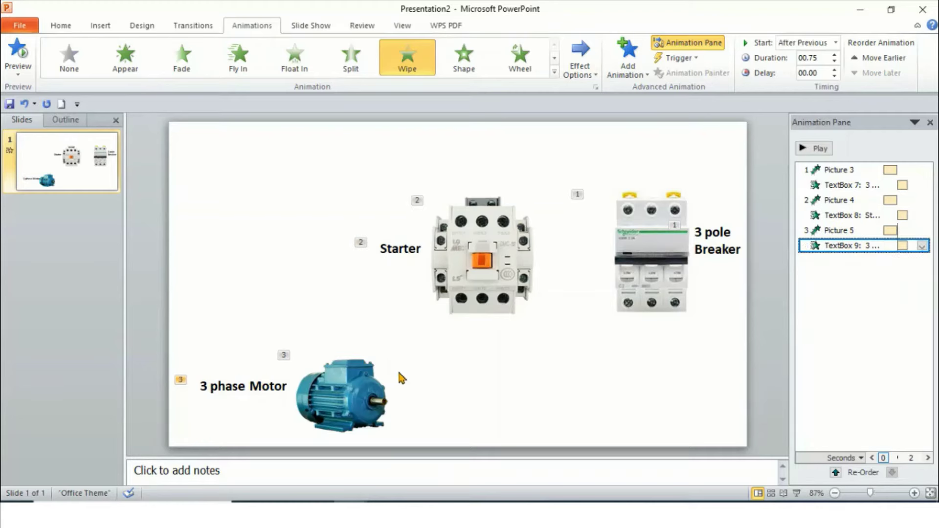
click(795, 493)
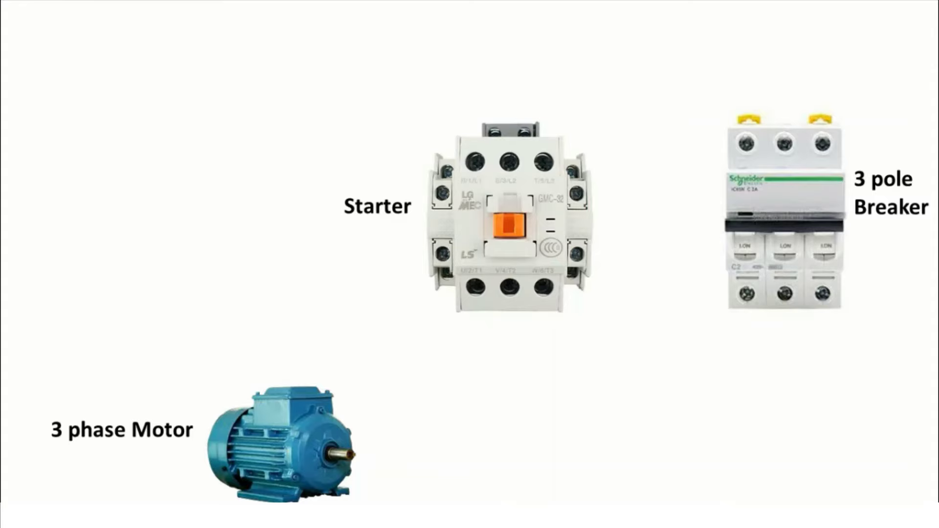
End the slide show preview and return to slide 1 in the editing view.
right_click(793, 306)
click(811, 478)
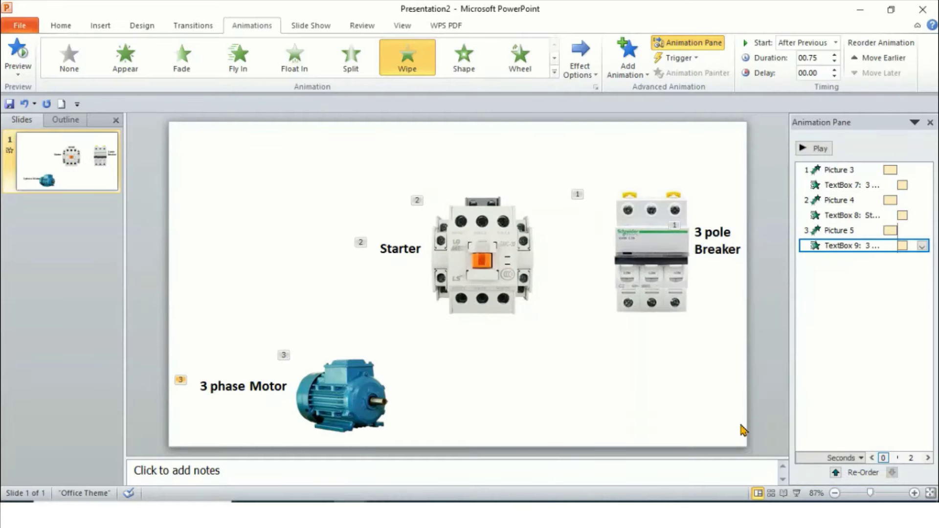
click(89, 181)
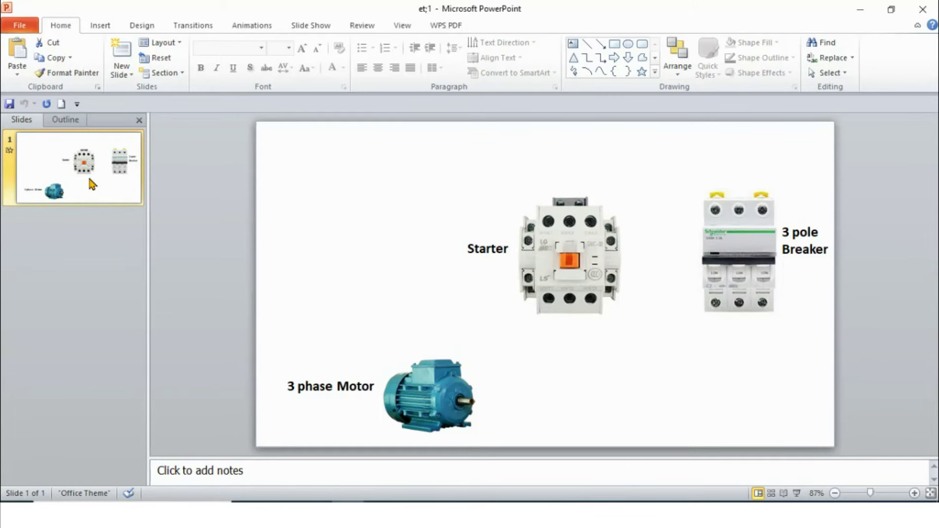
Paste a duplicate of slide 1 as slide 2.
key(ctrl+v)
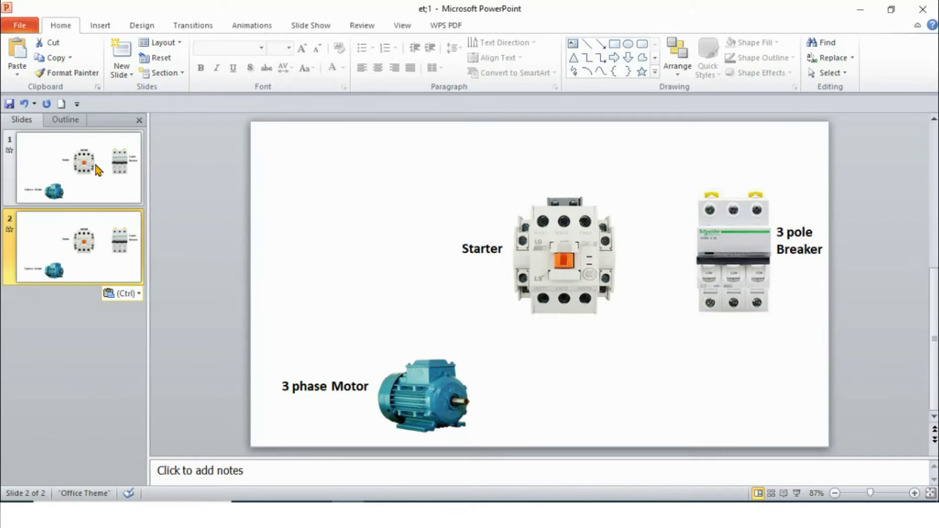
click(99, 171)
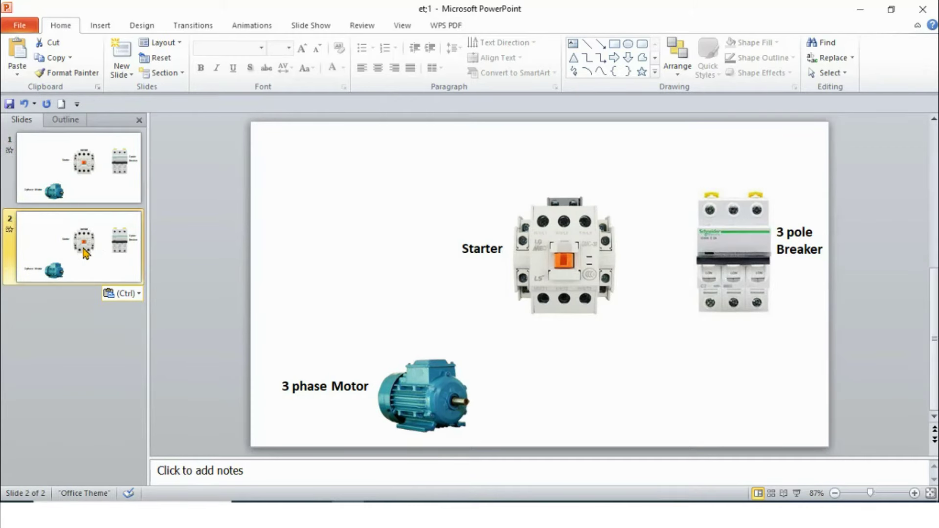
key(ctrl)
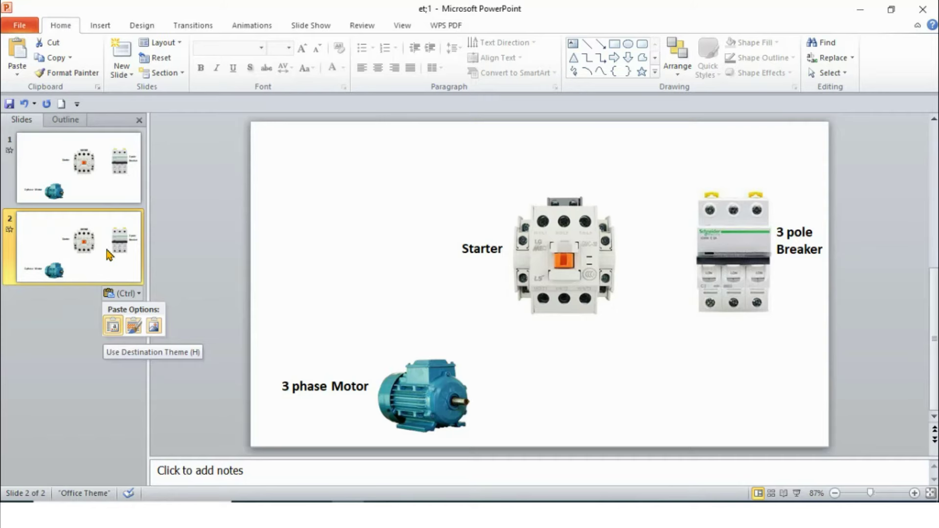
Select all animations on slide 2 in the Animation Pane and delete them.
click(252, 25)
click(670, 43)
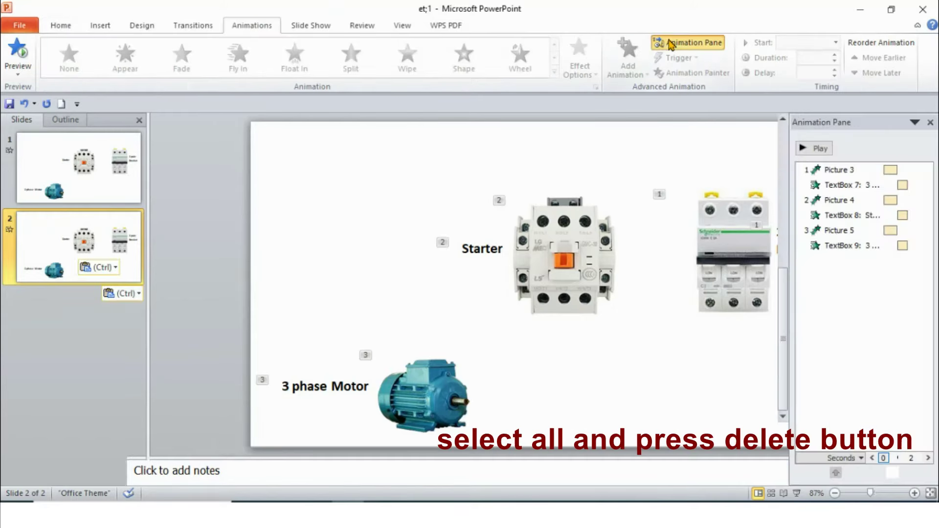
click(859, 175)
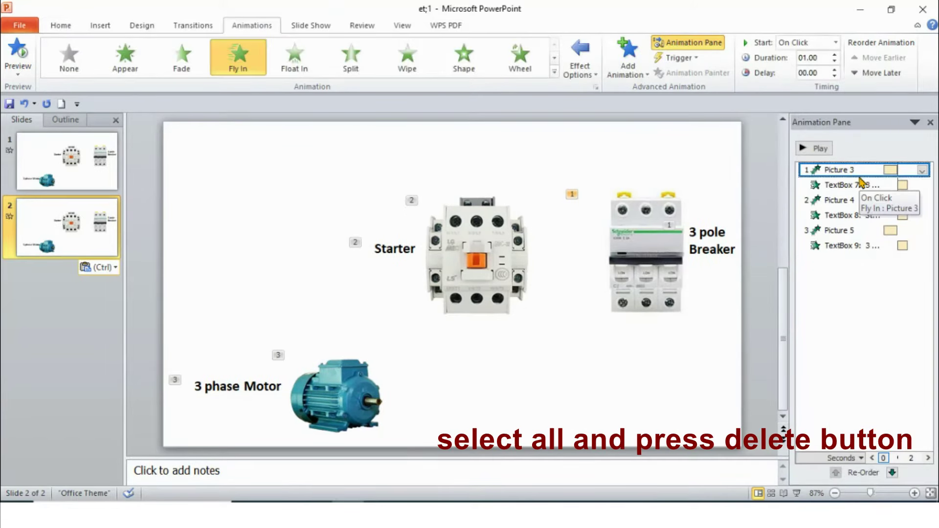
key(ctrl+a)
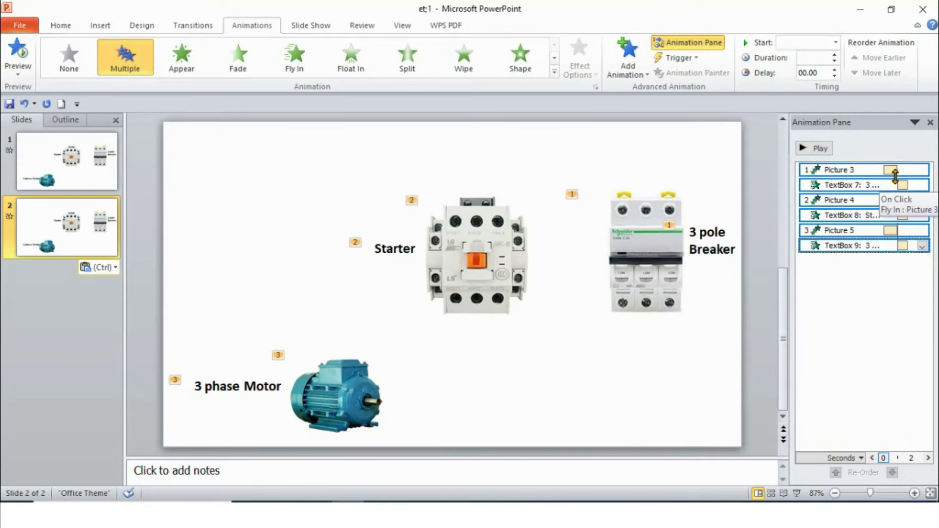
key(Delete)
click(688, 42)
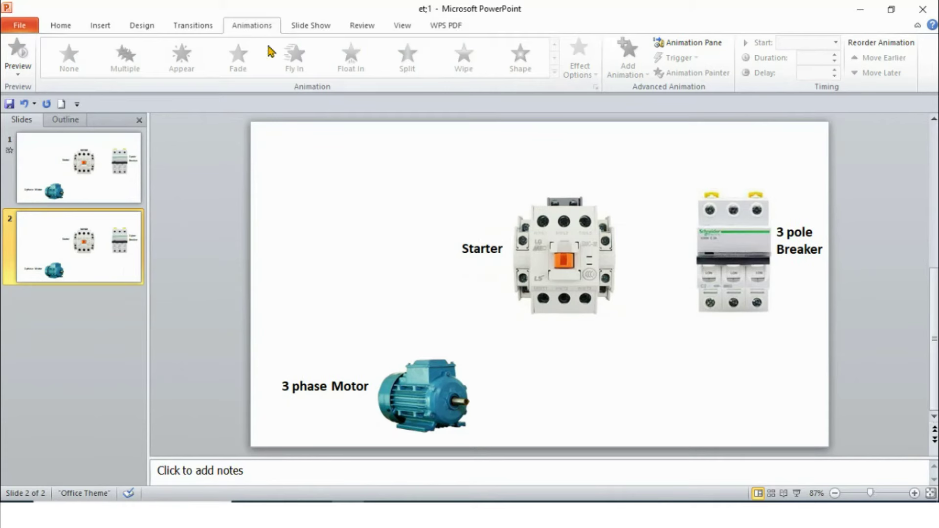
Draw a 2¼ pt red wire down from the breaker's bottom terminal.
click(60, 27)
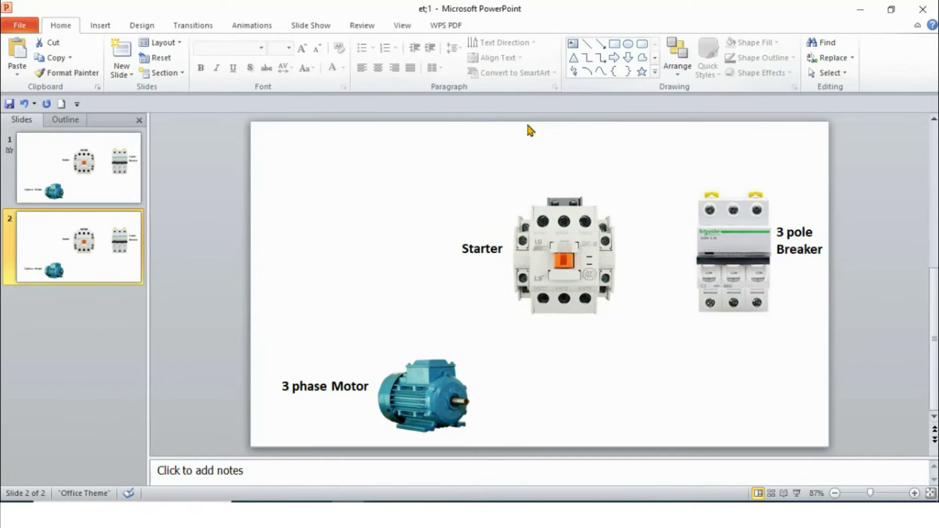
click(587, 44)
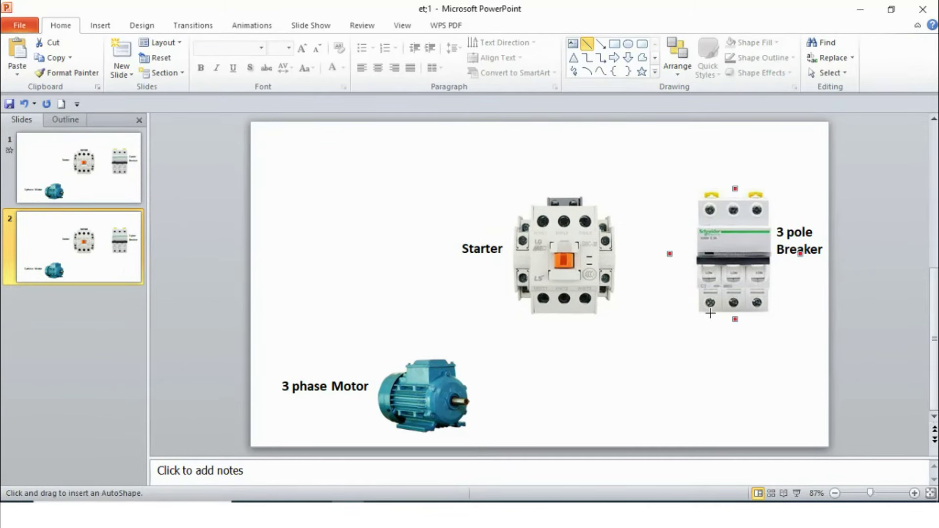
drag(709, 309, 708, 374)
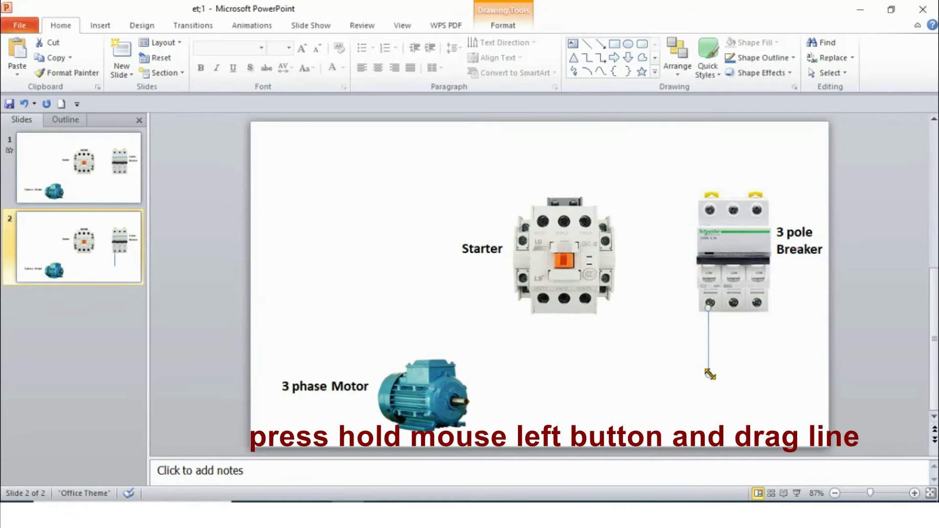
click(784, 58)
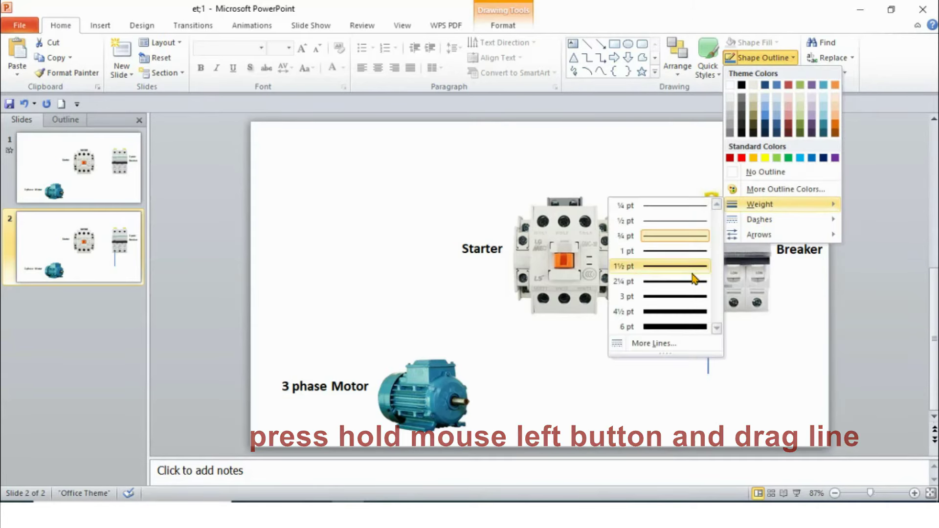
mouse_move(760, 204)
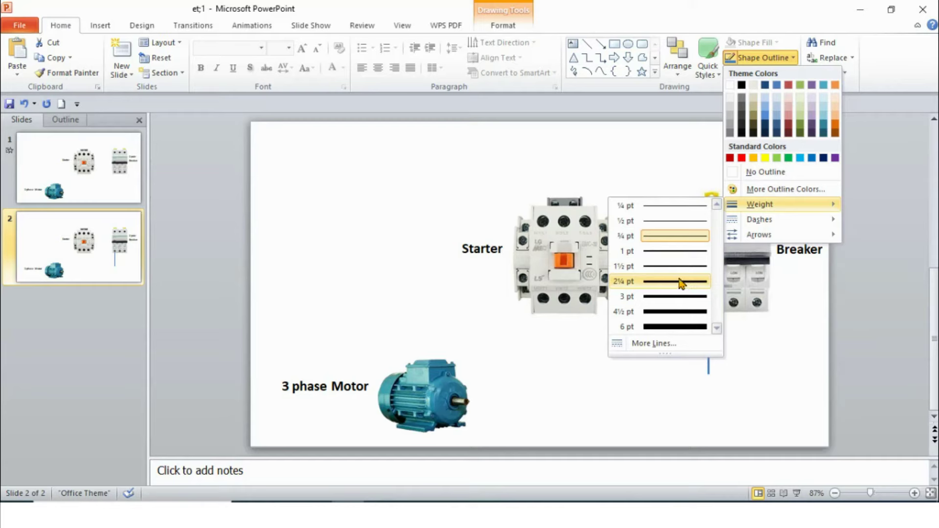
click(681, 282)
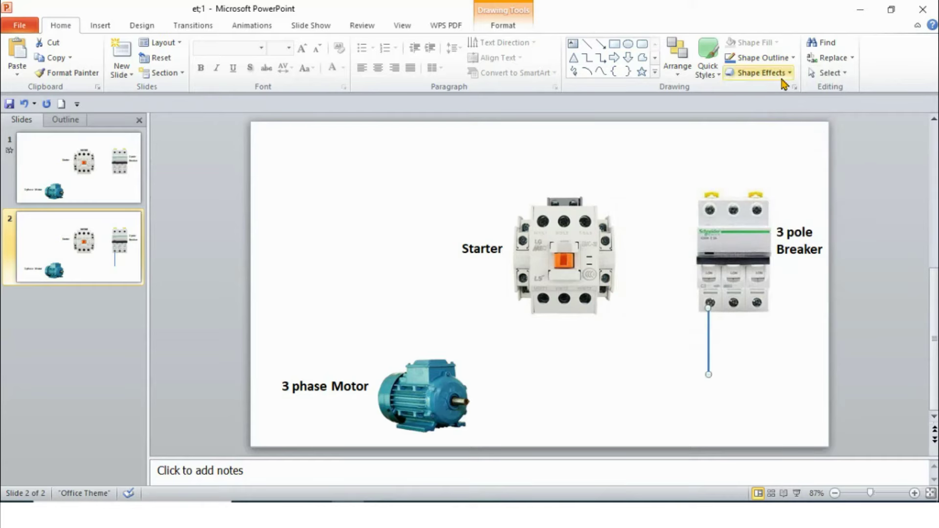
click(788, 58)
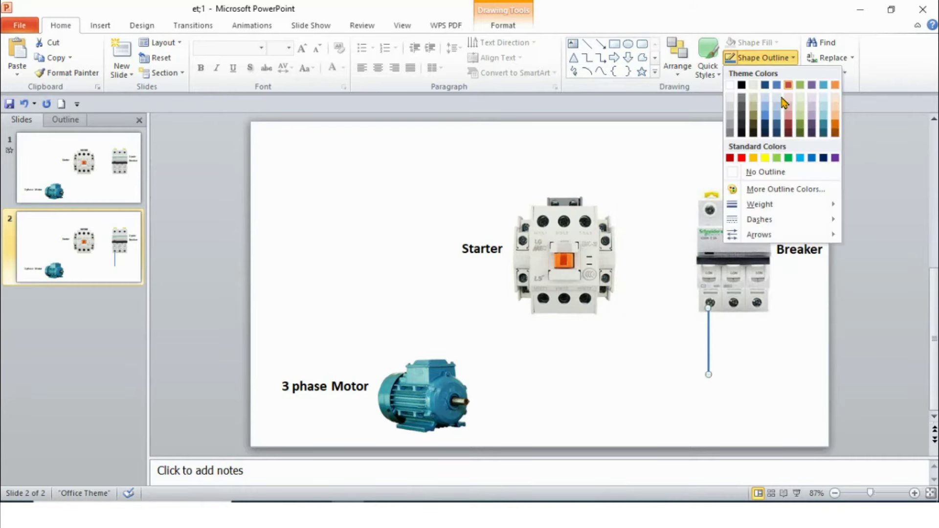
click(741, 157)
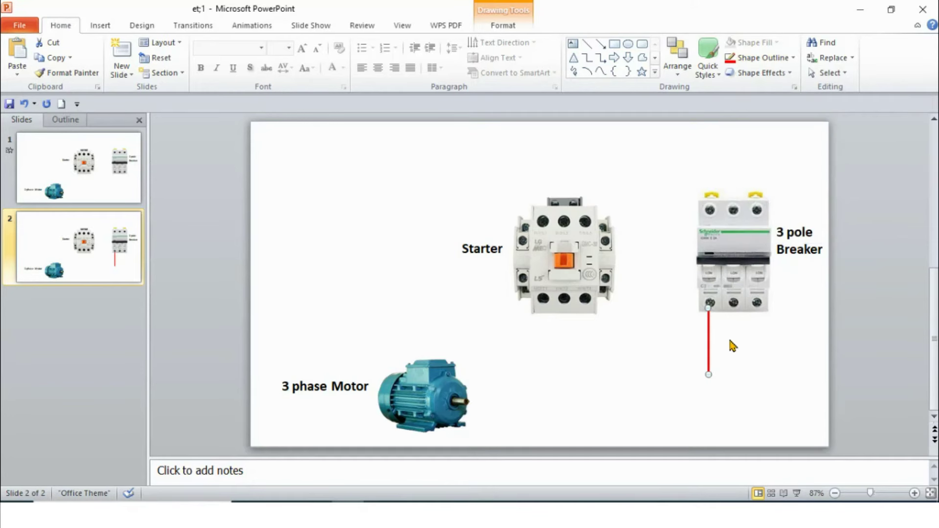
Duplicate the red wire under the other two terminals and recolour the copies yellow and blue.
key(ctrl+d)
key(ctrl+d)
mouse_move(731, 351)
mouse_down()
mouse_move(758, 337)
mouse_move(726, 331)
mouse_move(734, 331)
mouse_up()
click(793, 320)
click(797, 345)
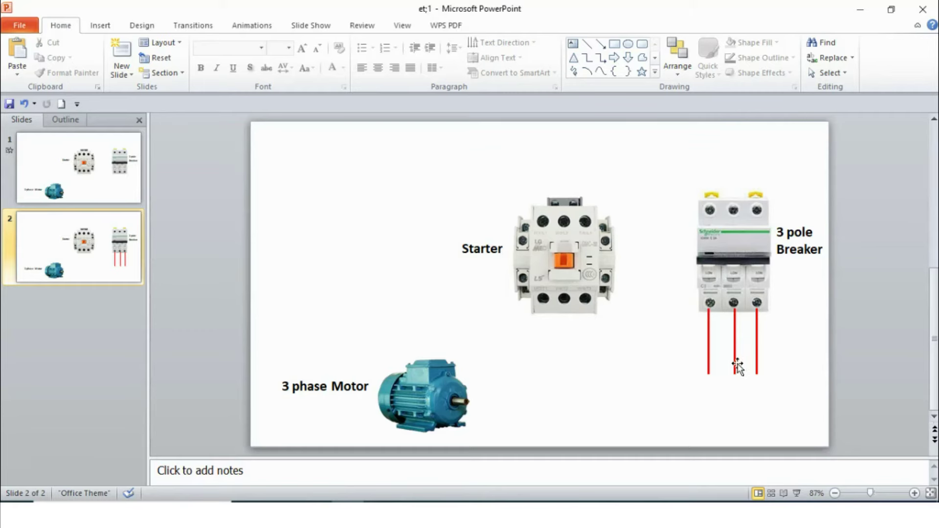
click(734, 351)
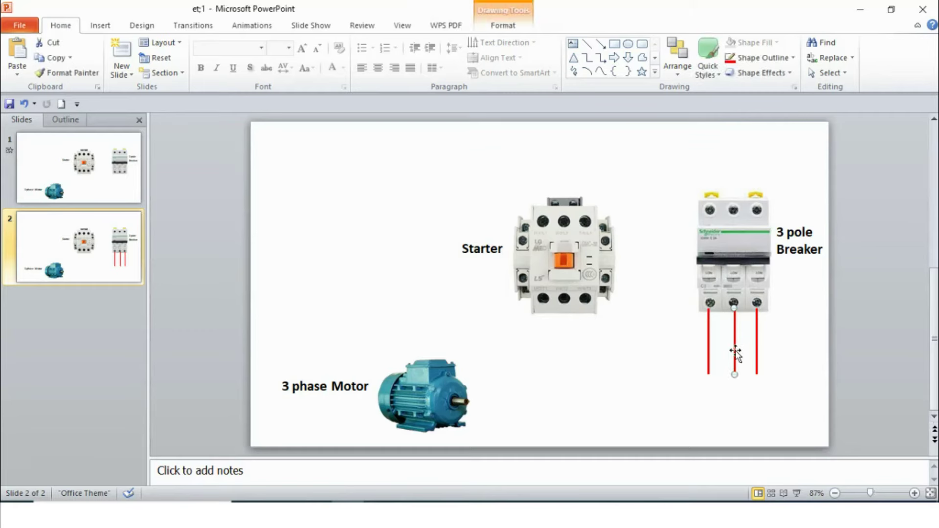
right_click(785, 61)
click(784, 61)
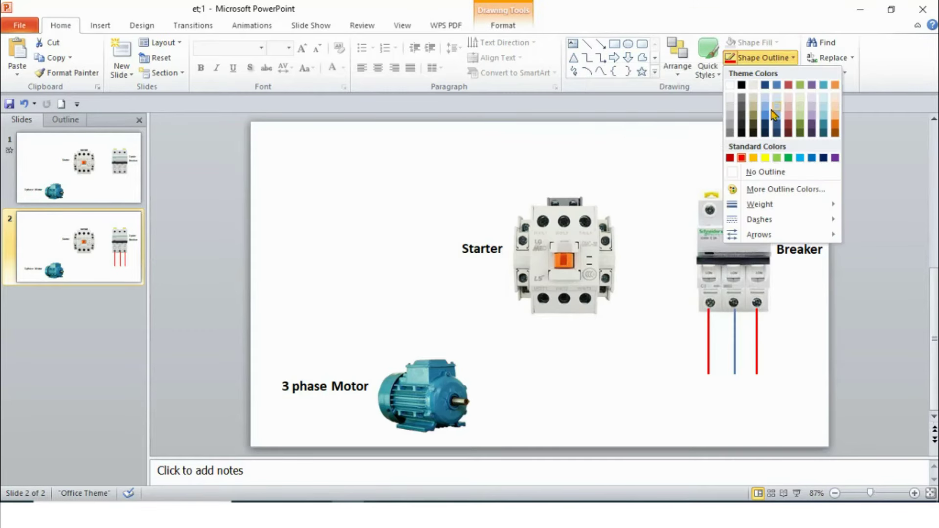
click(752, 158)
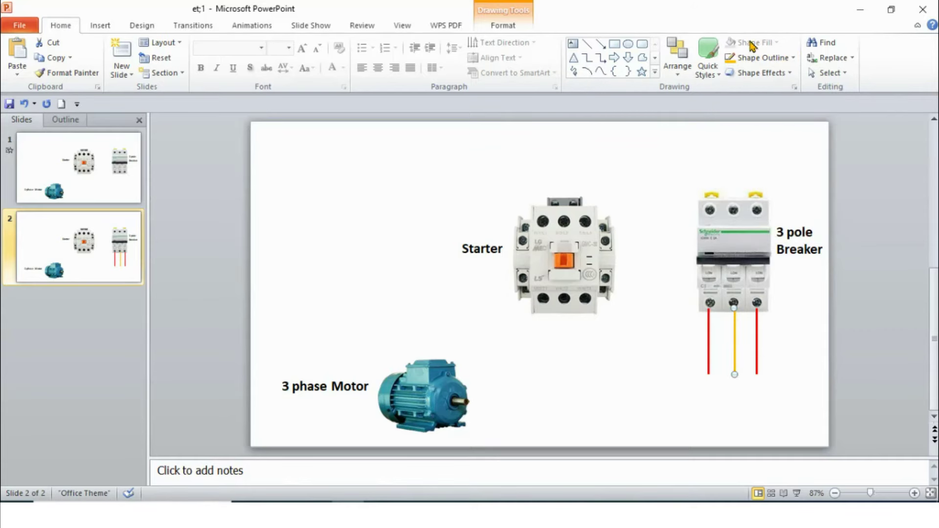
click(757, 338)
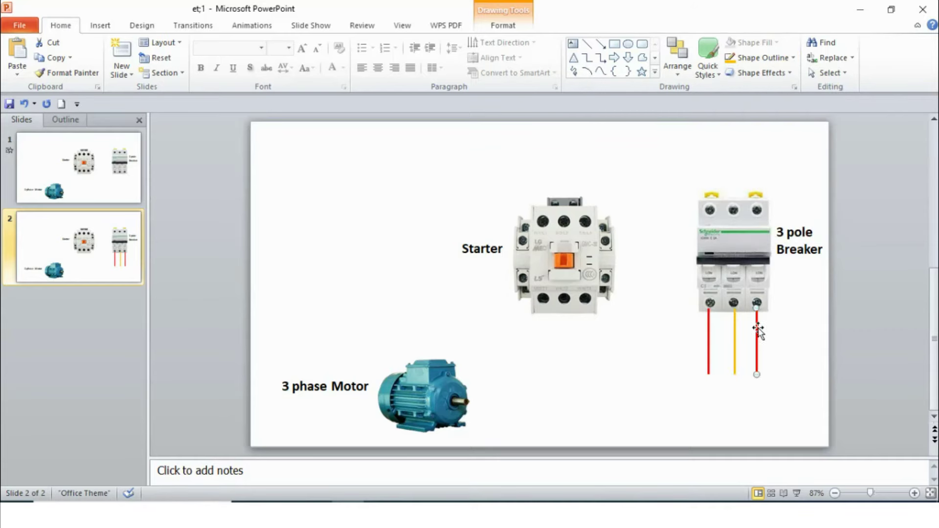
click(782, 58)
click(811, 158)
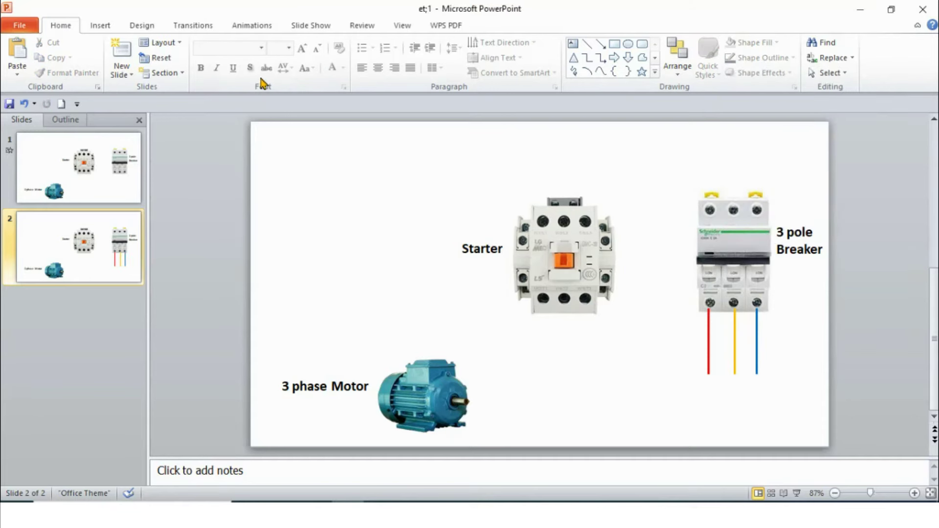
click(100, 25)
Add an R text box under the red wire and paste copies under the other wires.
click(359, 57)
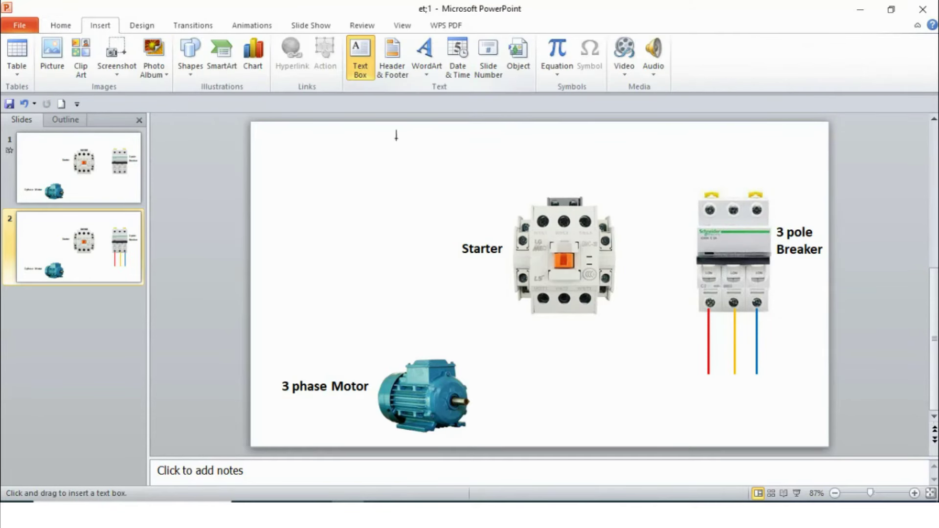
click(694, 379)
key(ctrl+v)
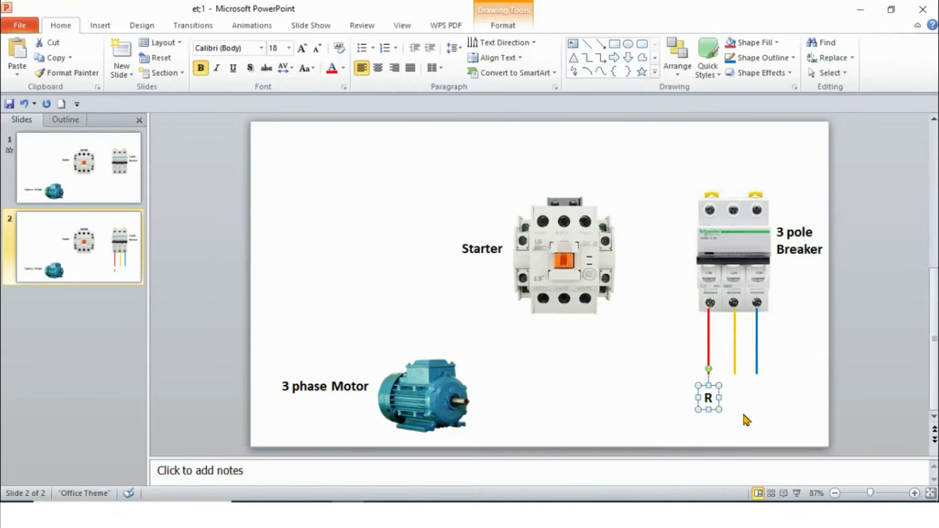
mouse_move(717, 413)
mouse_down()
mouse_move(756, 394)
mouse_move(710, 390)
mouse_up()
key(ctrl+v)
Change the middle label's text to Y and the right label's to B.
click(739, 393)
key(BackSpace)
text(Y)
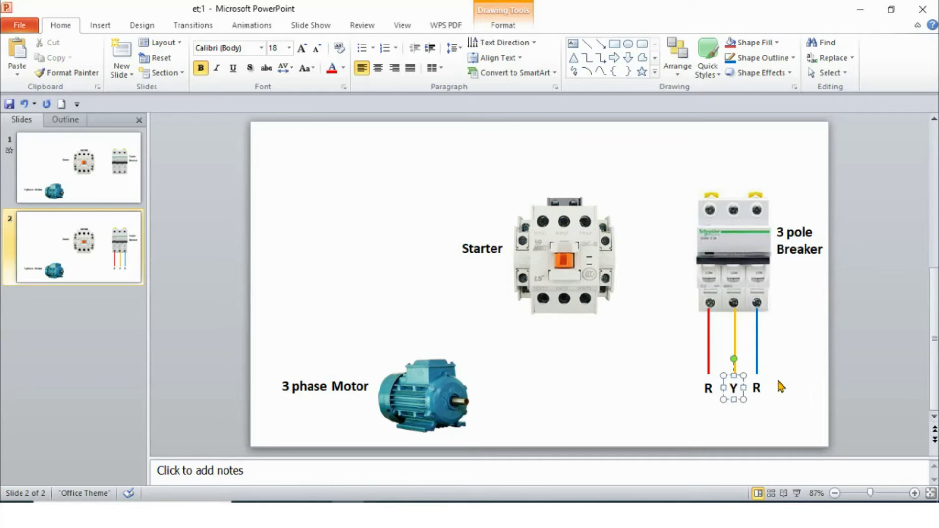
click(760, 389)
key(BackSpace)
text(B)
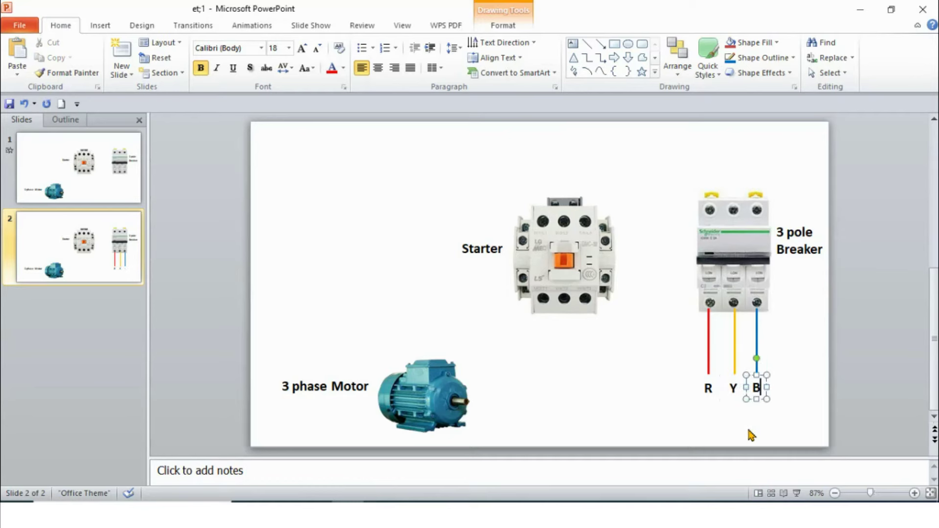
click(742, 444)
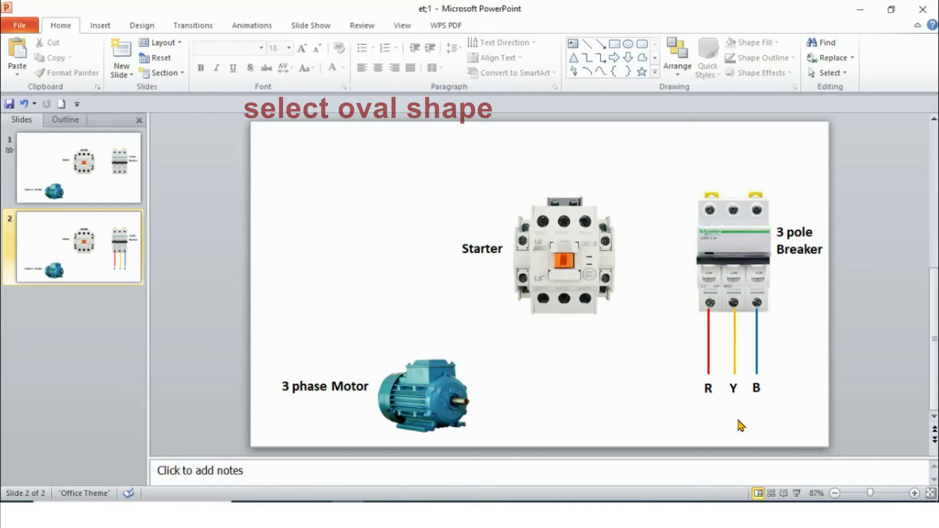
Draw a small oval with red fill and red outline and place it on the breaker's R terminal.
click(655, 71)
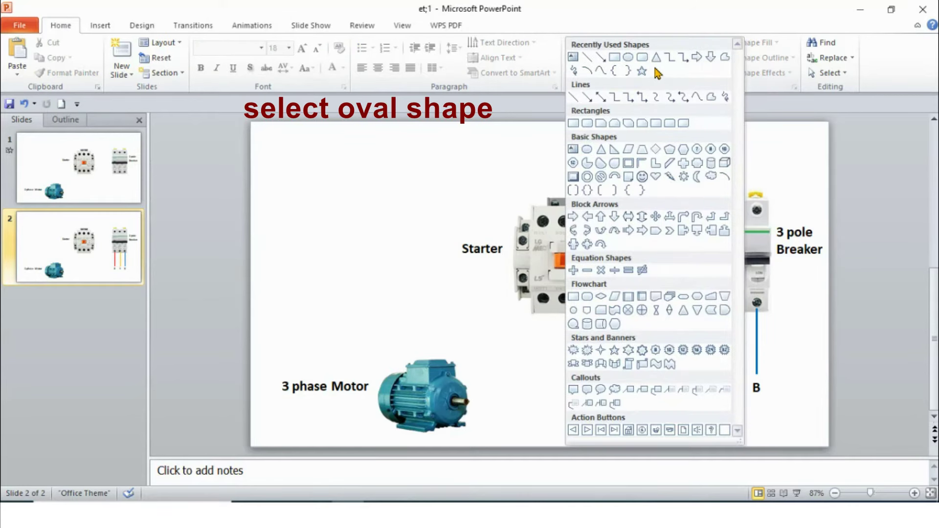
click(628, 58)
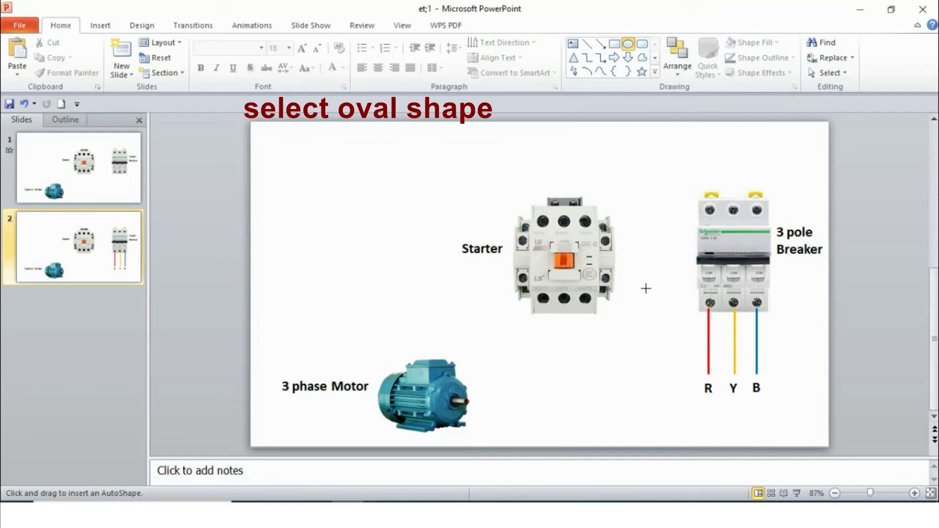
drag(645, 280, 662, 295)
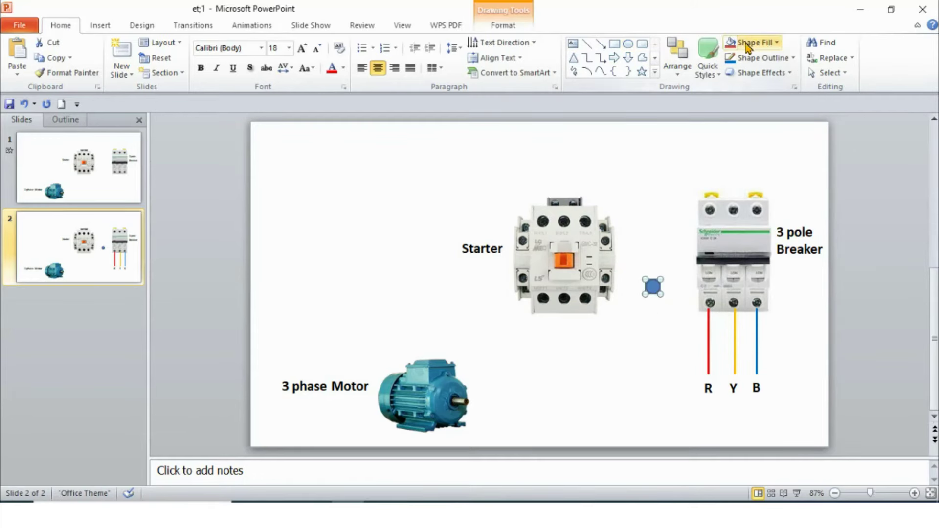
click(776, 44)
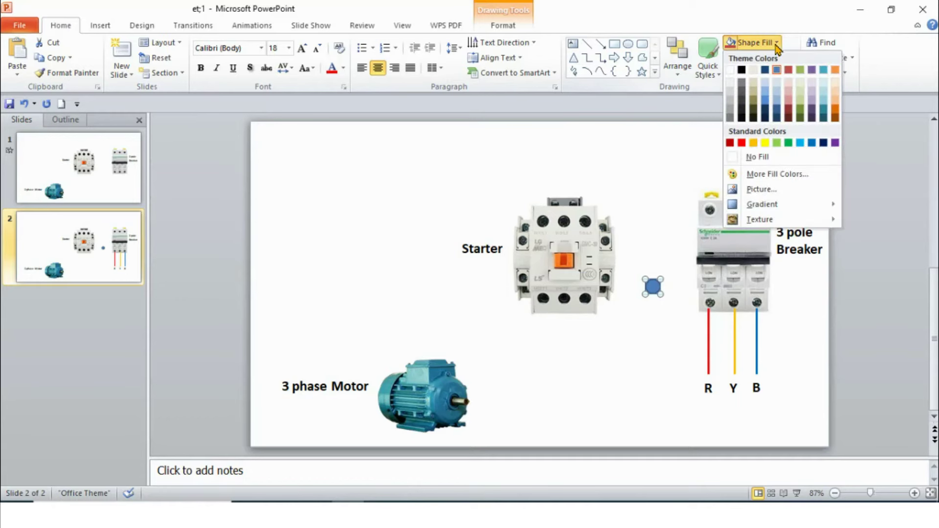
click(740, 140)
click(771, 61)
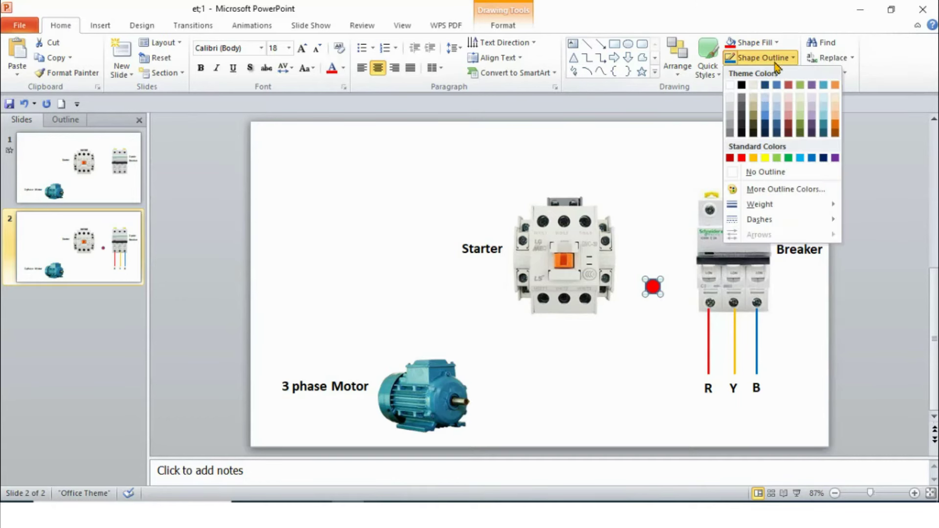
click(740, 156)
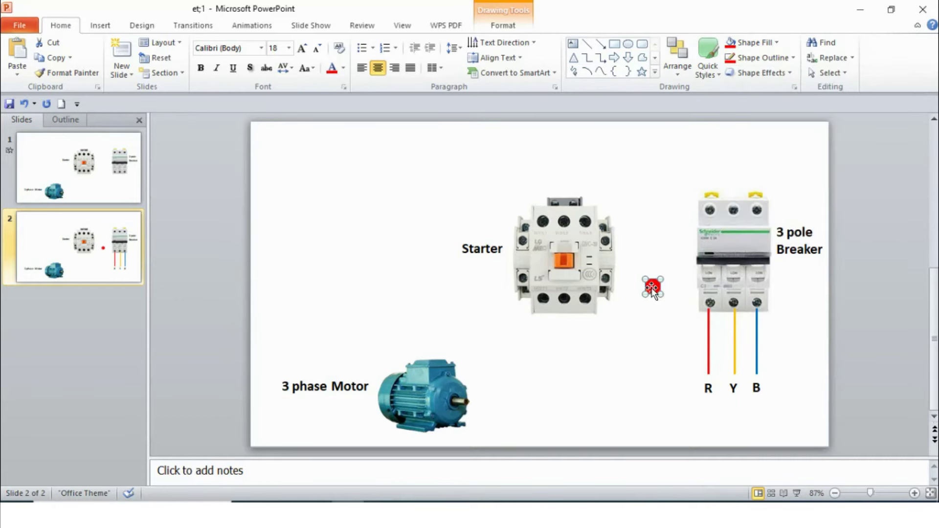
drag(653, 289, 709, 302)
click(668, 329)
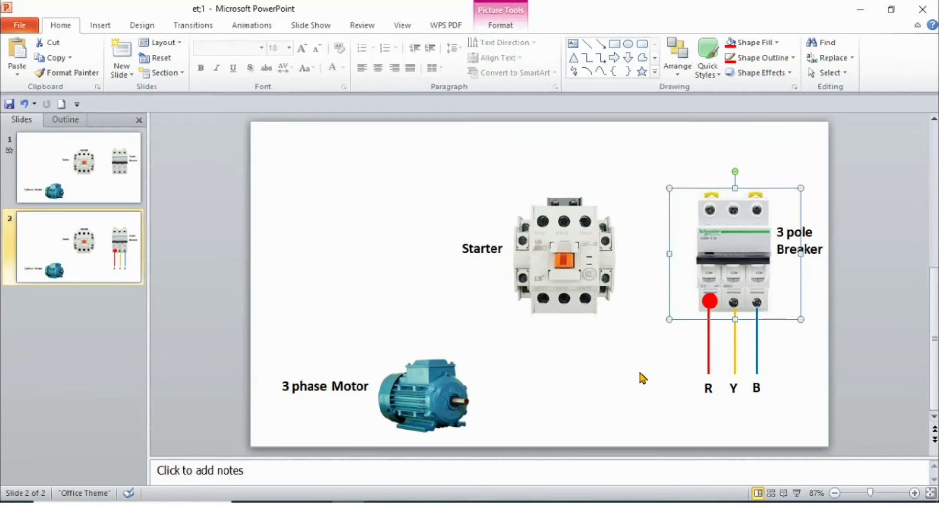
click(644, 379)
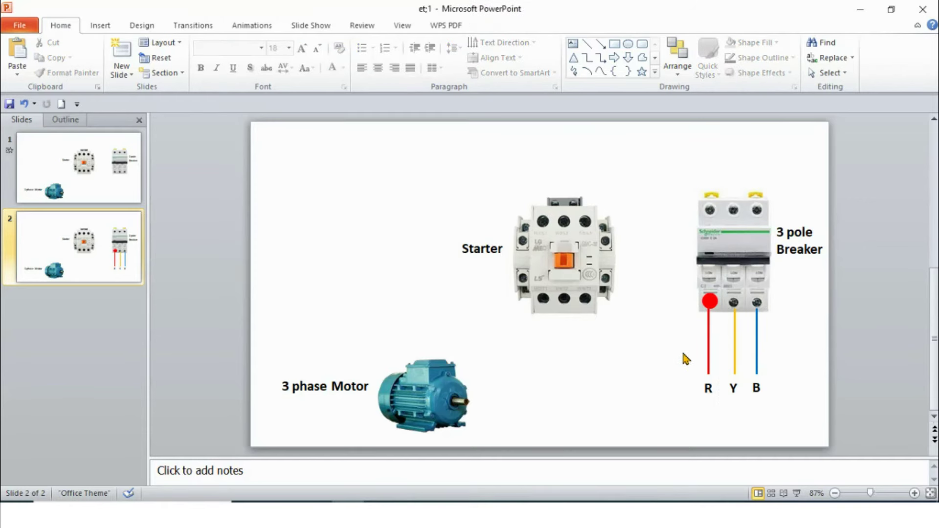
Paste copies of the red dot onto the breaker's Y and B bottom terminals.
click(713, 302)
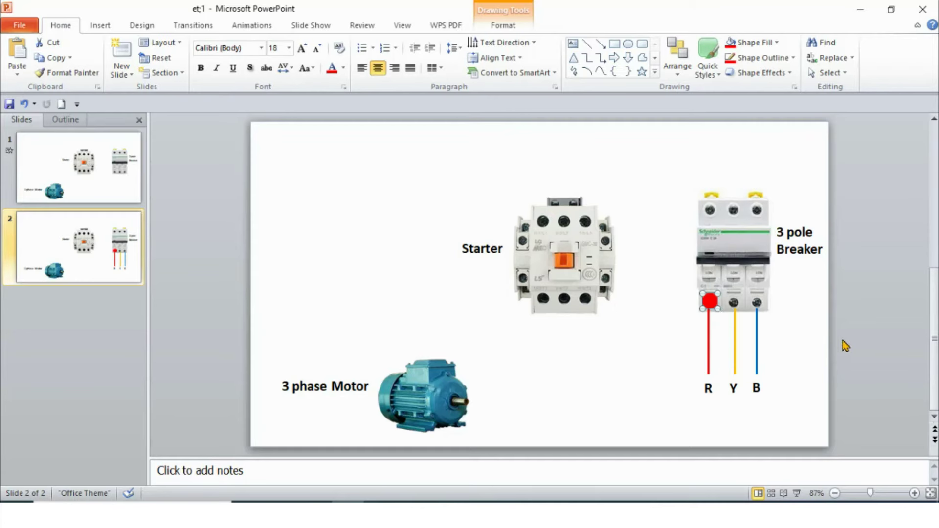
key(ctrl+v)
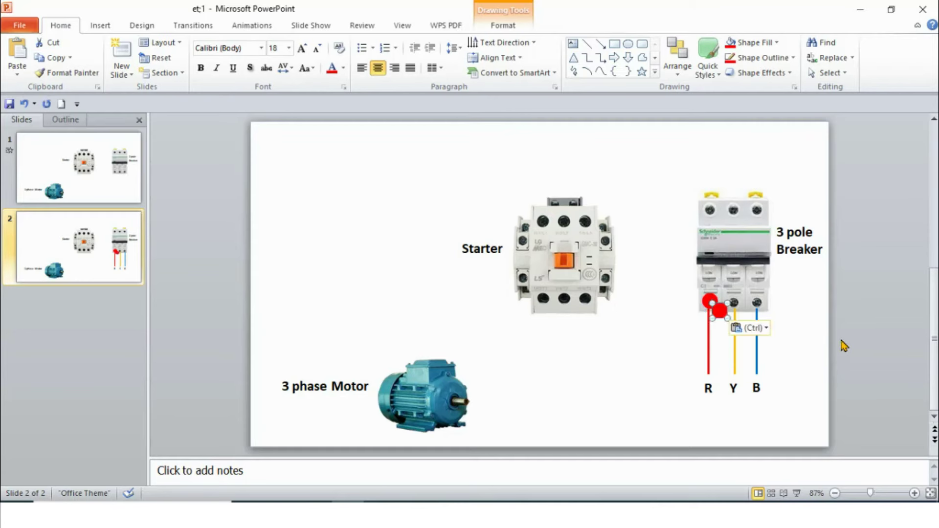
key(ctrl+v)
mouse_move(729, 325)
mouse_down()
mouse_move(756, 308)
mouse_move(735, 304)
mouse_up()
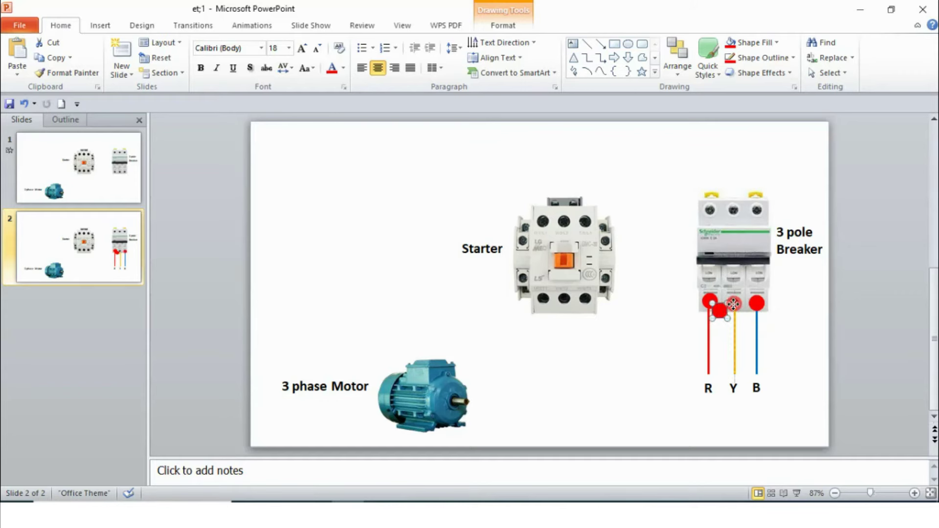
key(Escape)
Recolour the Y terminal dot yellow and the B terminal dot blue, fill and outline.
click(732, 306)
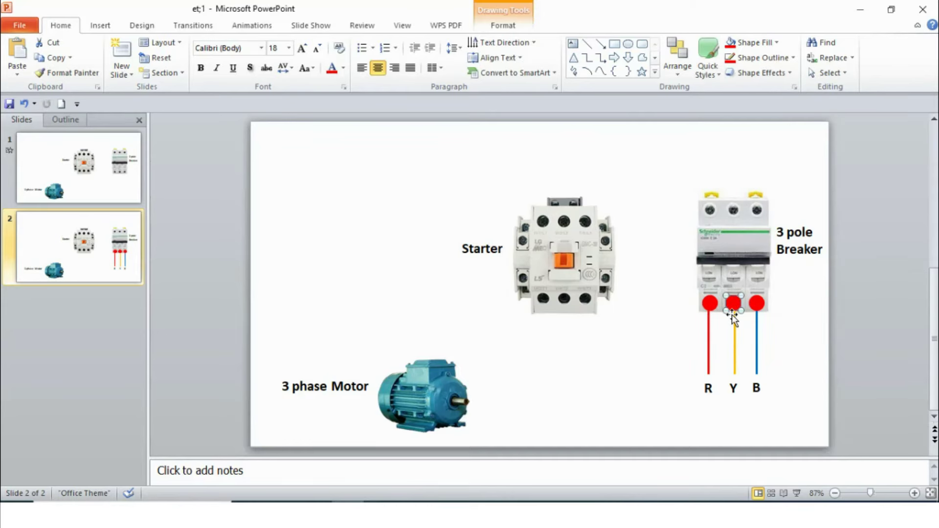
click(788, 59)
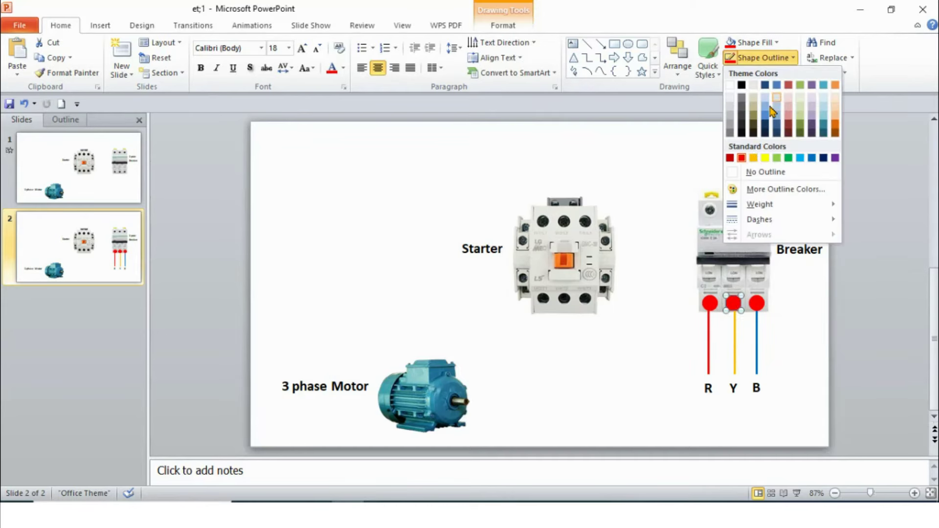
click(753, 158)
click(776, 43)
click(753, 157)
click(757, 302)
click(766, 58)
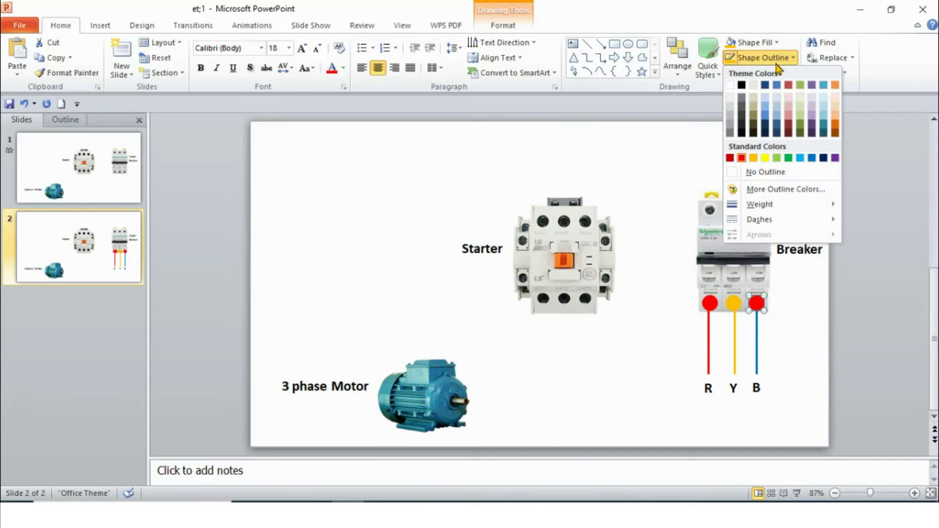
click(811, 158)
click(753, 43)
click(811, 142)
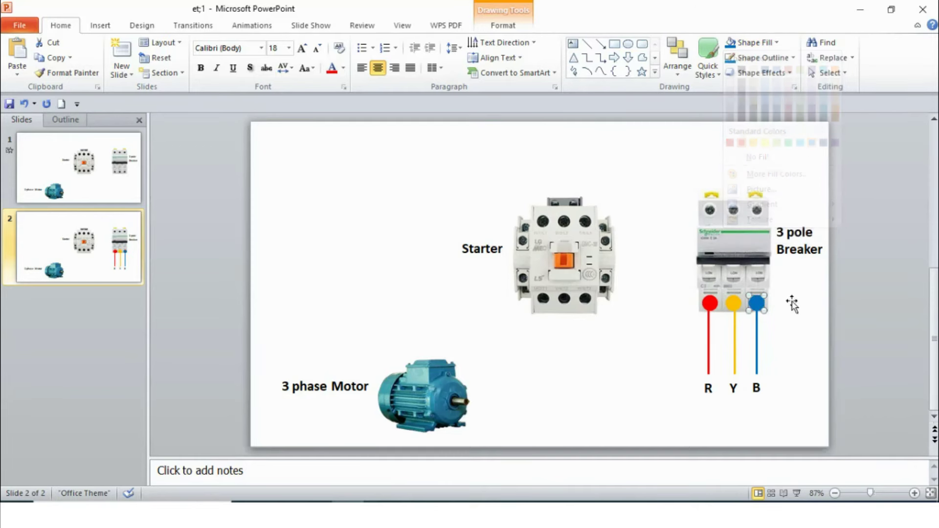
Copy the red, yellow and blue dots onto the breaker's top-left, middle and right terminals.
key(ctrl+v)
drag(724, 293, 714, 193)
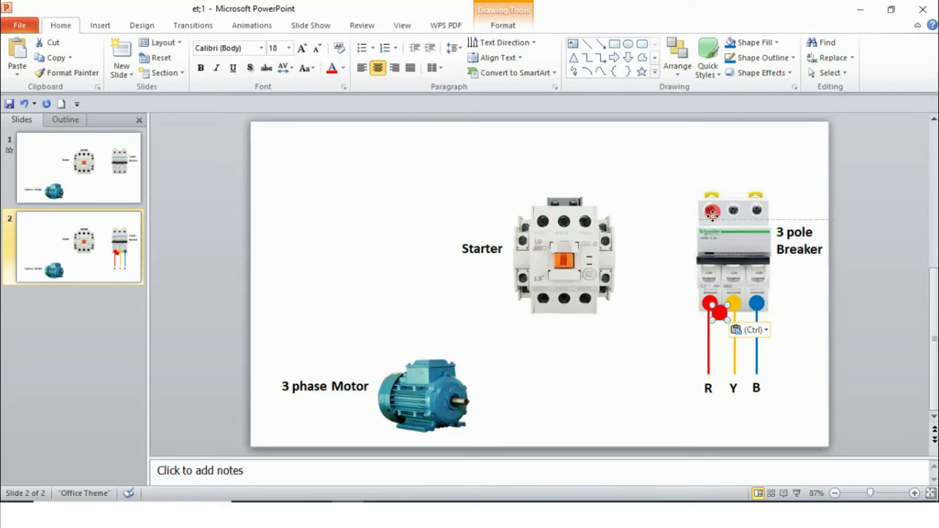
click(663, 233)
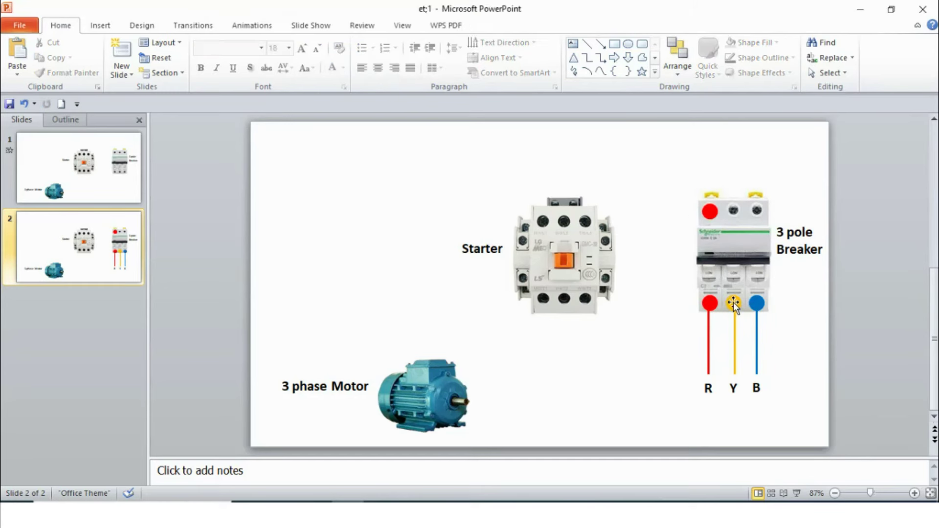
click(733, 303)
key(ctrl+c)
key(ctrl+v)
drag(741, 314, 729, 215)
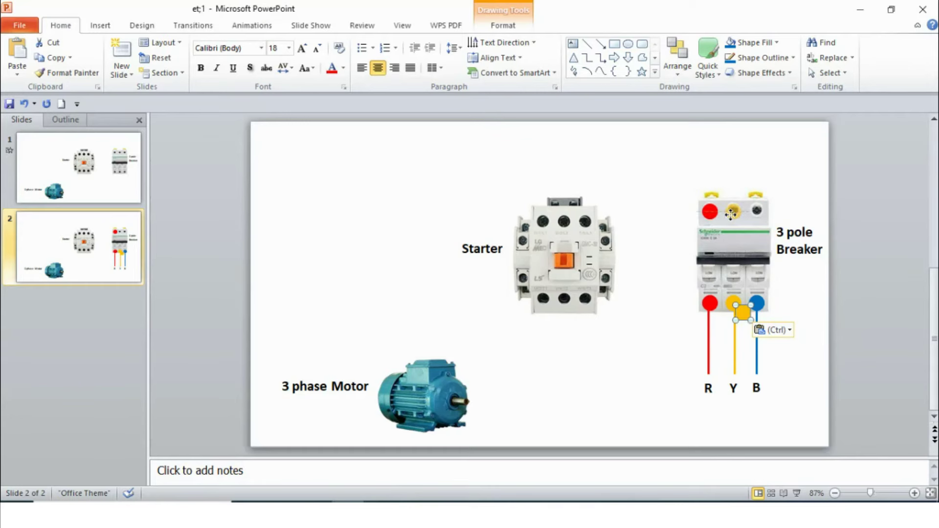
click(660, 279)
click(758, 304)
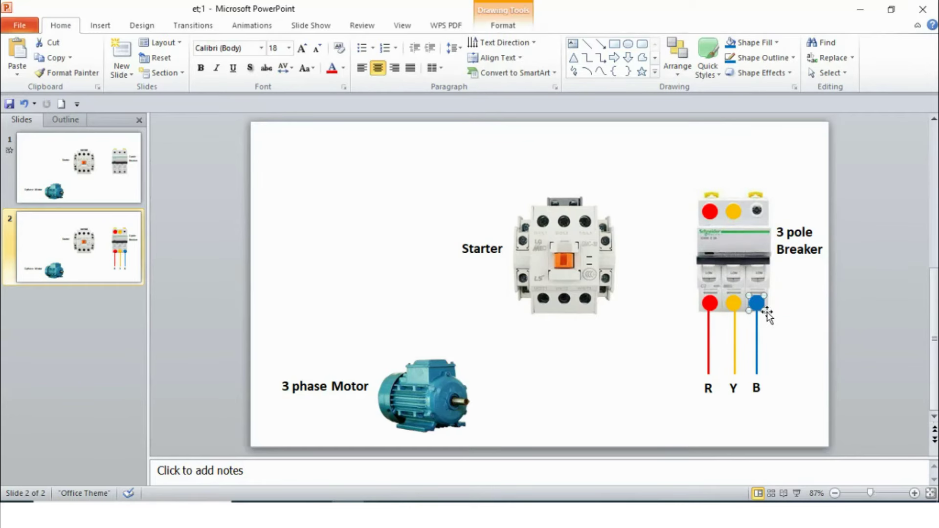
key(ctrl+c)
key(ctrl+v)
drag(759, 304, 758, 212)
click(802, 237)
click(802, 362)
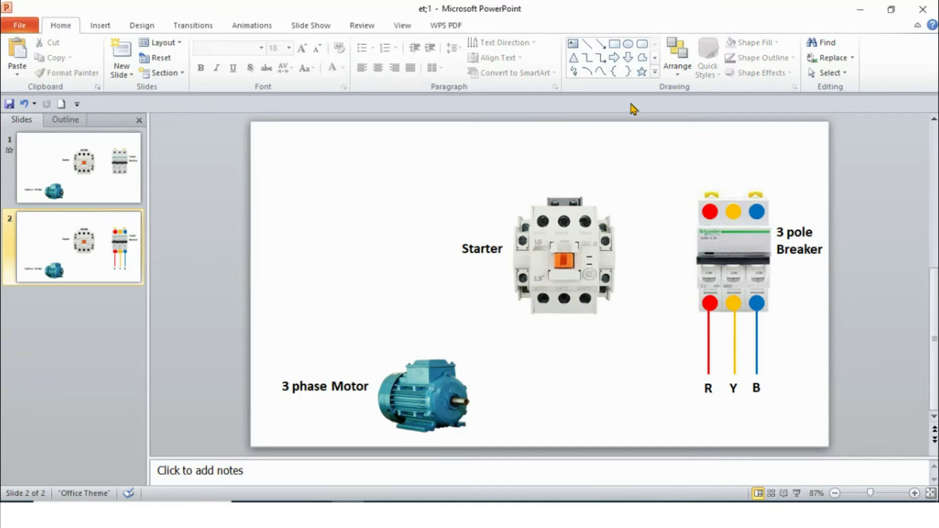
Draw a 2¼ pt red elbow connector leftward from the breaker's top R terminal.
click(586, 58)
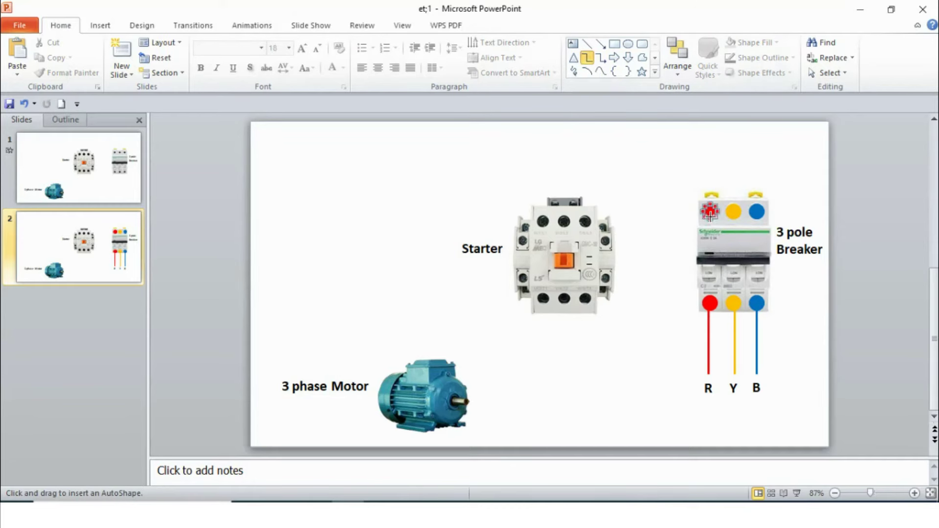
mouse_move(711, 205)
mouse_down()
mouse_move(612, 164)
mouse_move(582, 173)
mouse_up()
click(787, 58)
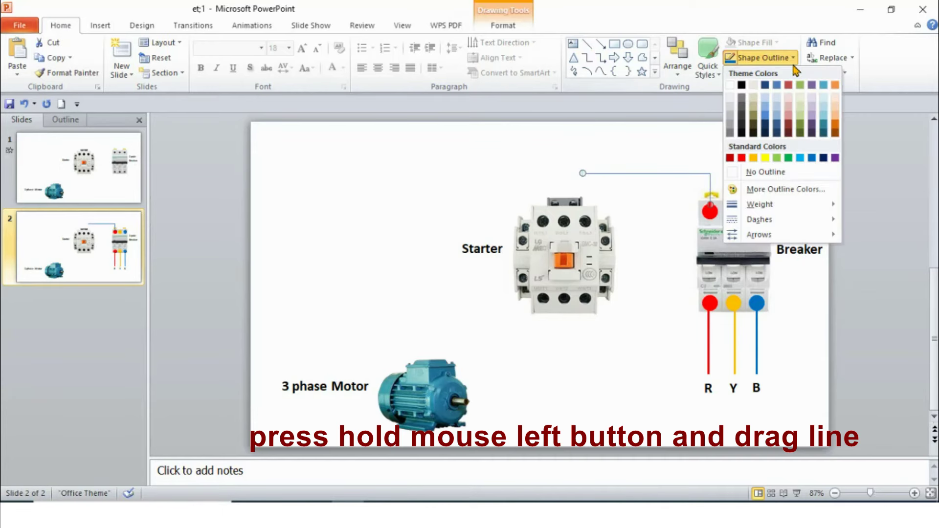
mouse_move(759, 204)
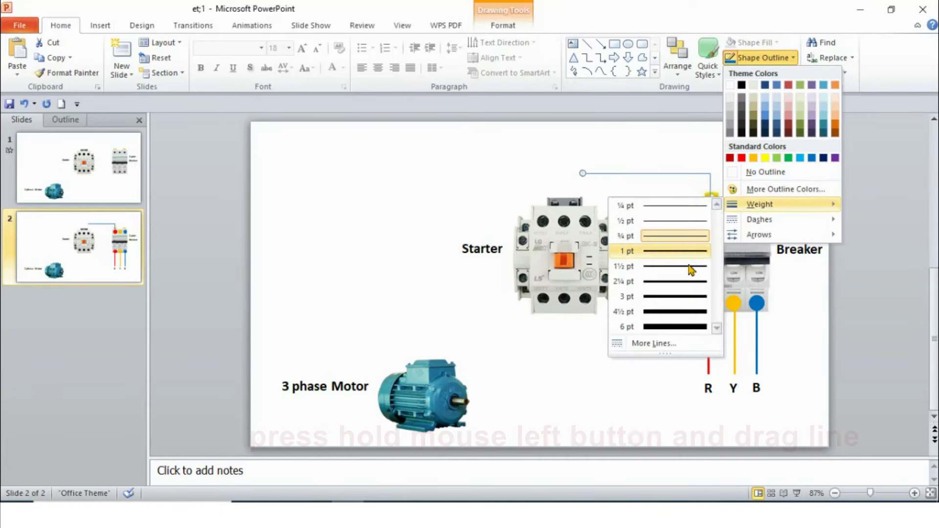
click(671, 281)
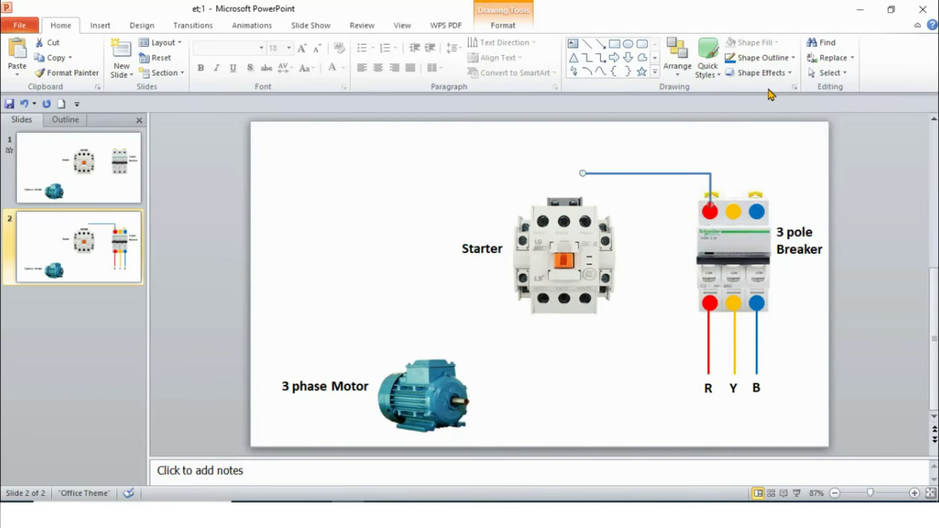
click(789, 57)
click(740, 157)
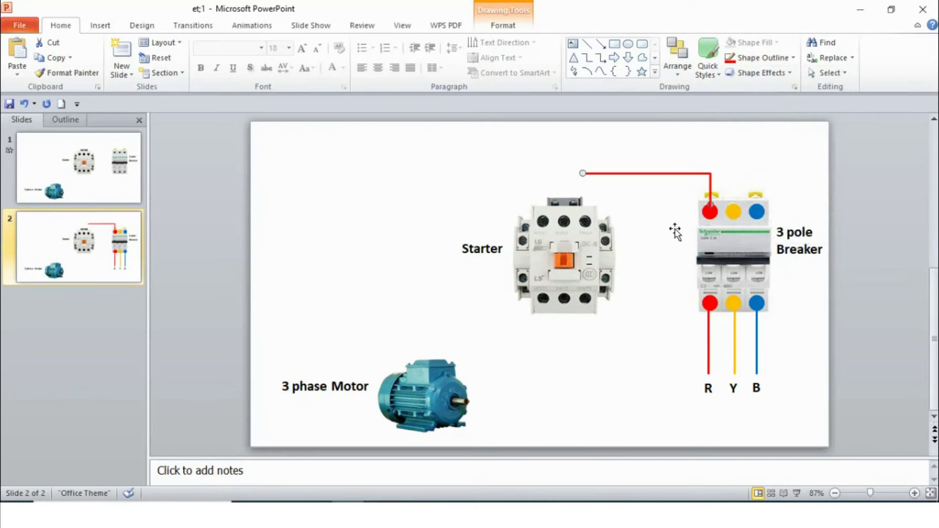
click(675, 232)
Add a line down to the starter's top-right terminal and place a red dot copy there.
click(586, 44)
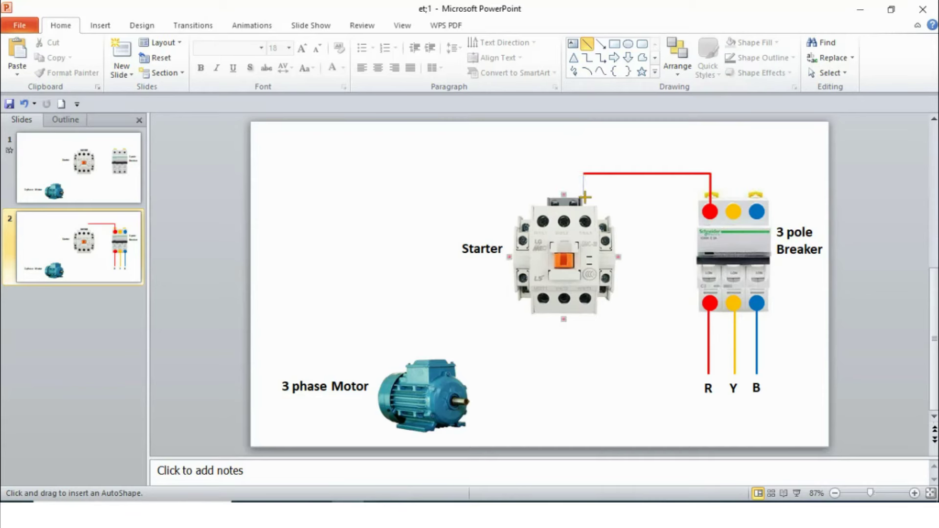
drag(585, 213, 585, 221)
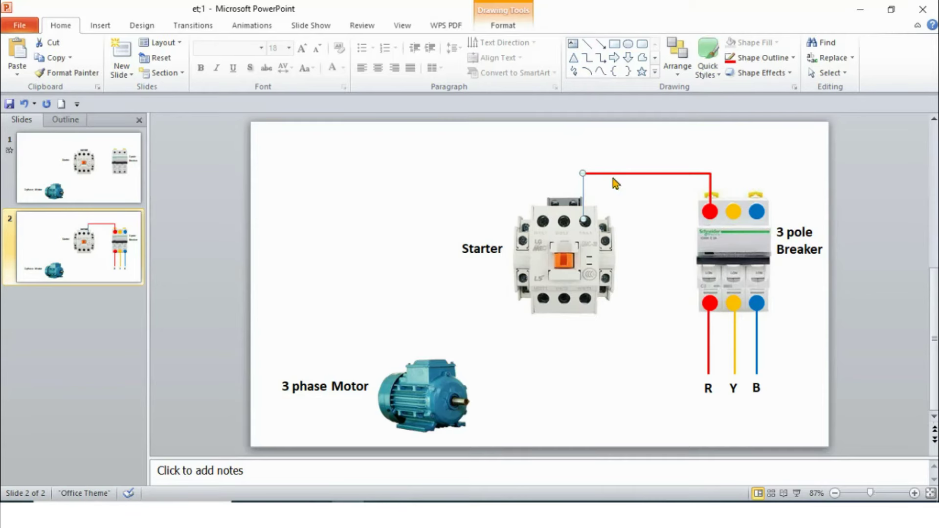
click(762, 58)
mouse_move(759, 204)
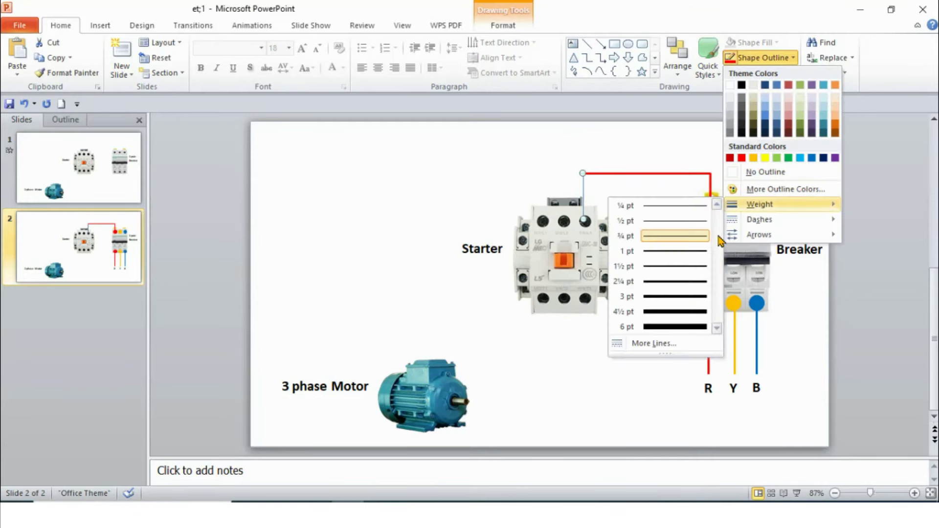
right_click(661, 282)
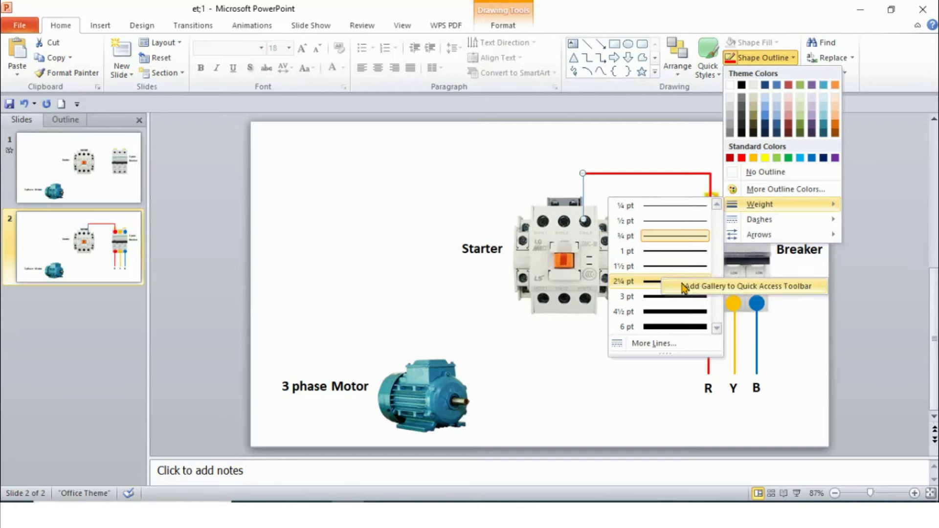
click(682, 283)
click(623, 137)
click(710, 212)
key(ctrl+d)
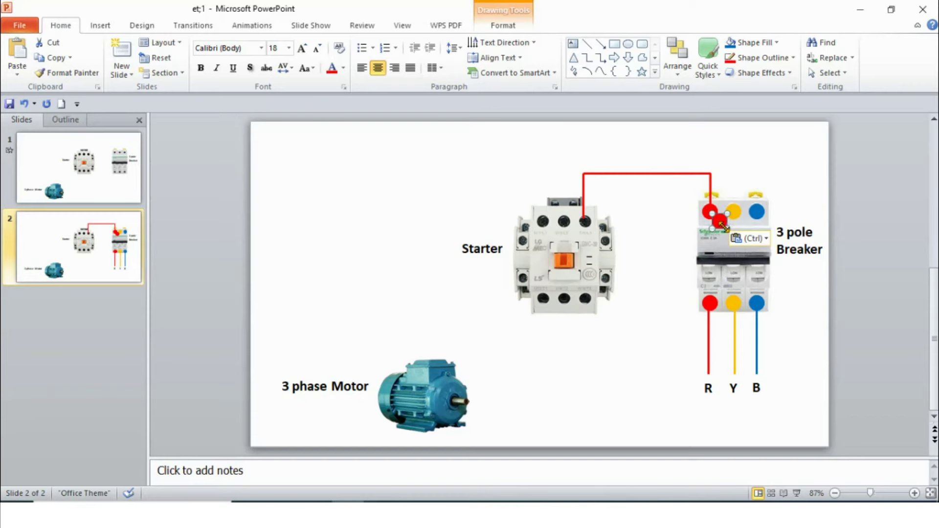
drag(719, 221, 585, 222)
click(633, 248)
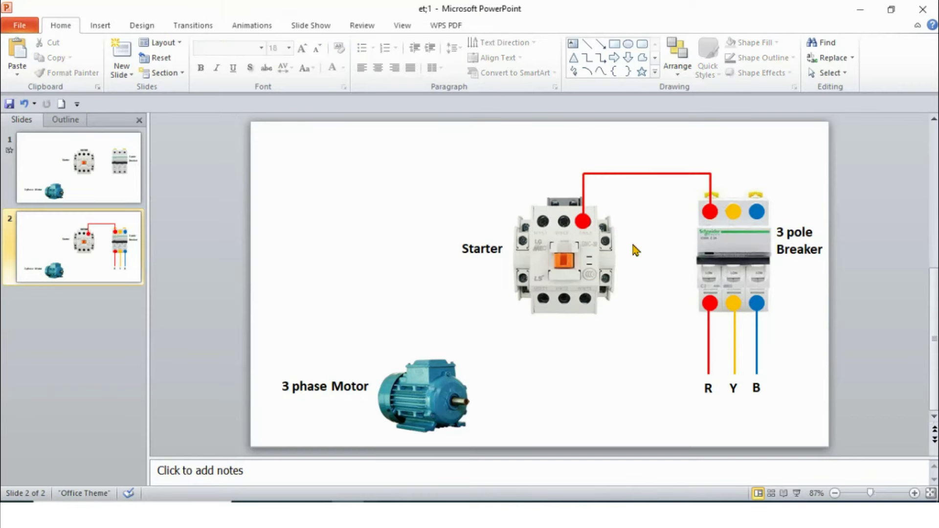
click(586, 58)
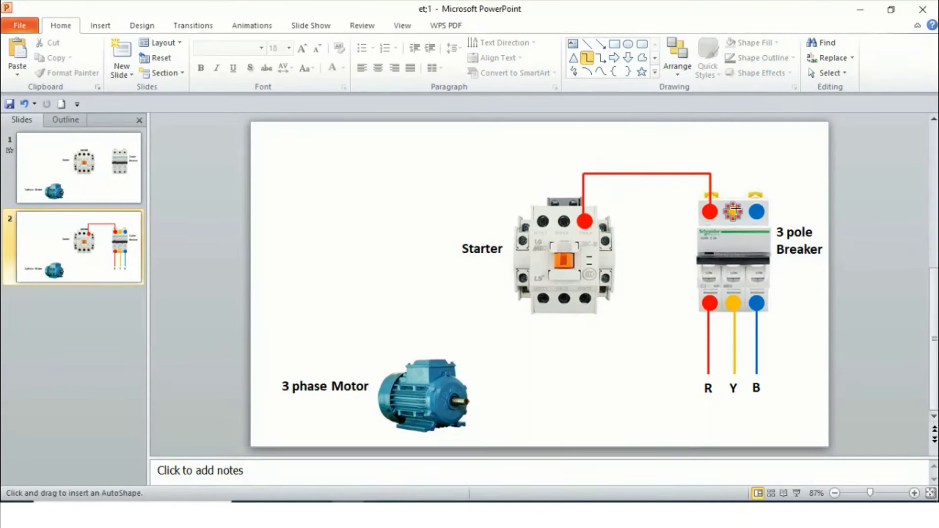
Draw a 2¼ pt yellow elbow wire from the breaker's top Y terminal and put a yellow dot on the starter's middle terminal.
mouse_move(733, 211)
mouse_down()
mouse_move(644, 146)
mouse_move(562, 163)
mouse_up()
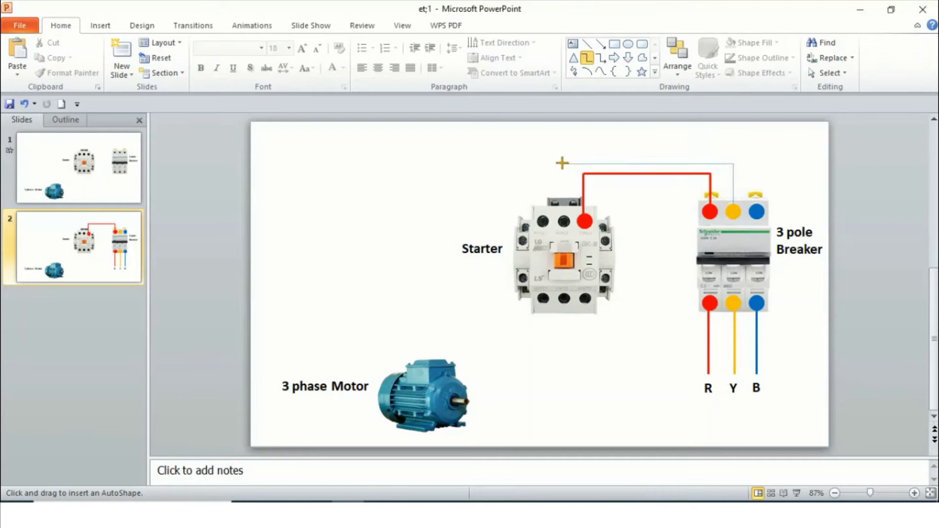
click(761, 57)
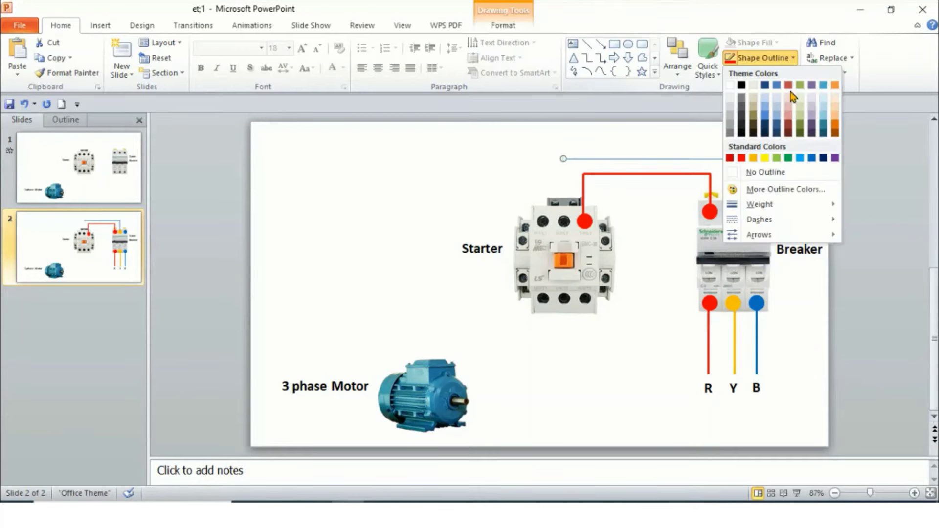
mouse_move(760, 204)
click(677, 282)
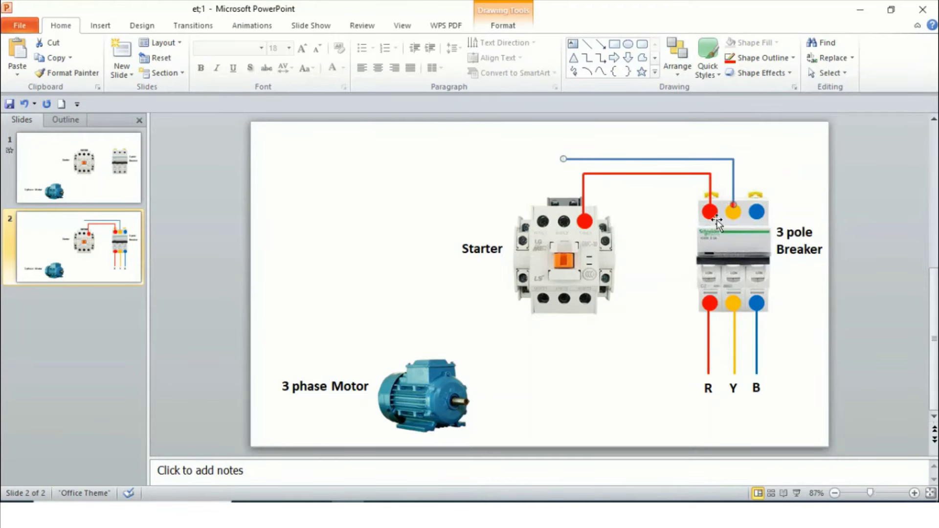
click(787, 65)
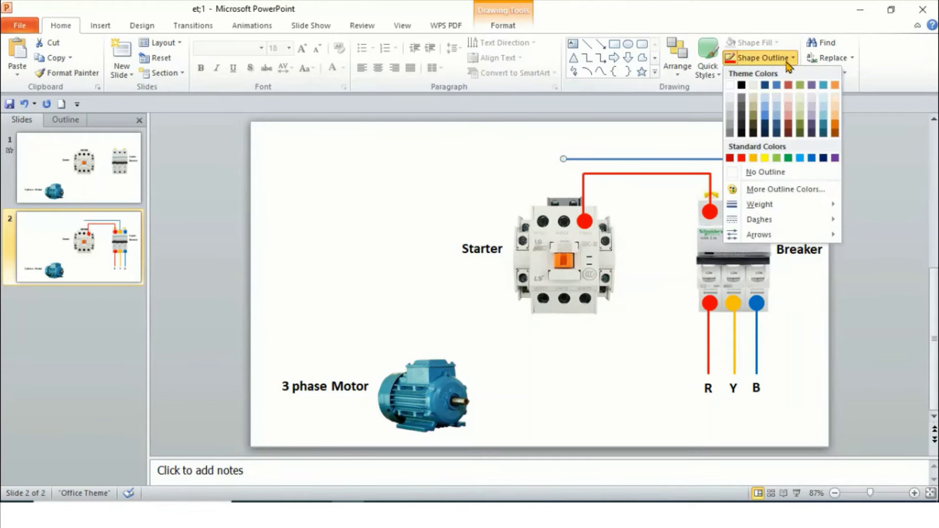
click(753, 158)
key(ctrl+v)
drag(742, 221, 564, 227)
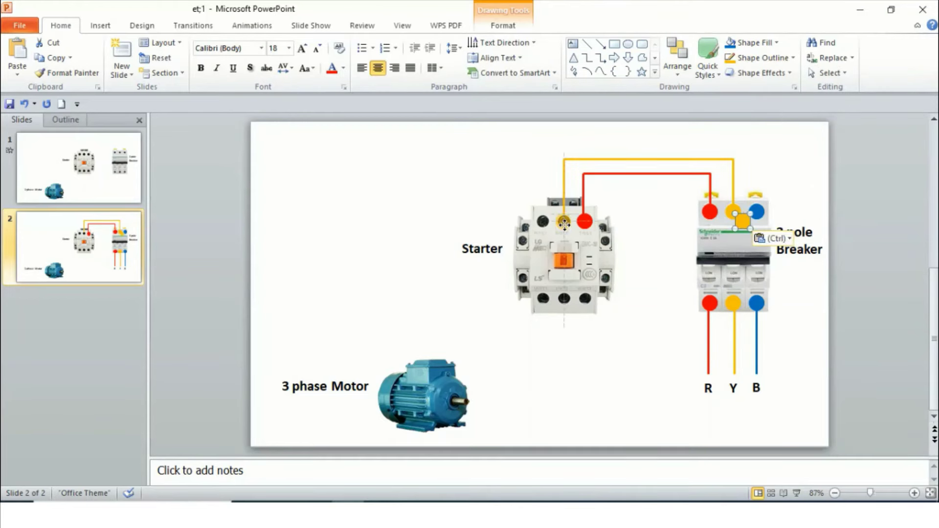
Draw a thick elbow connector leftward from the breaker's top blue terminal.
click(586, 58)
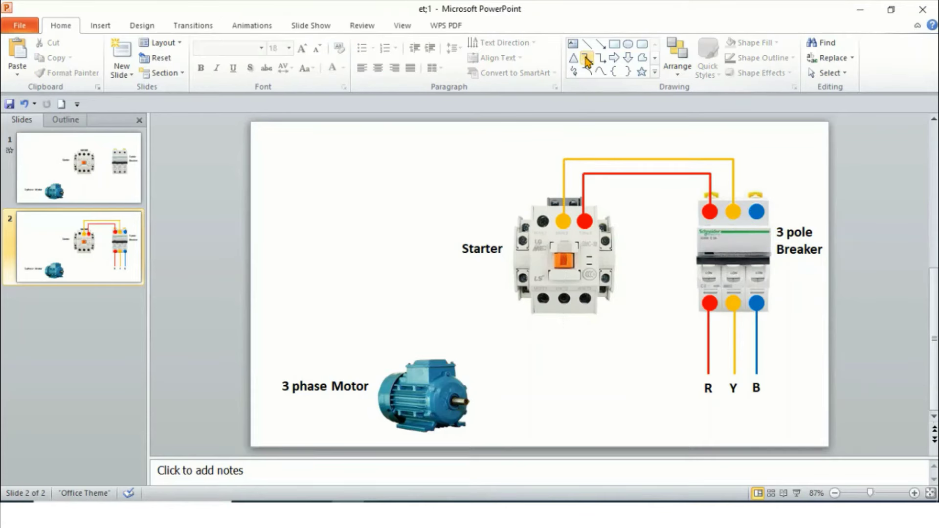
mouse_move(756, 211)
mouse_down()
mouse_move(577, 141)
mouse_move(538, 140)
mouse_up()
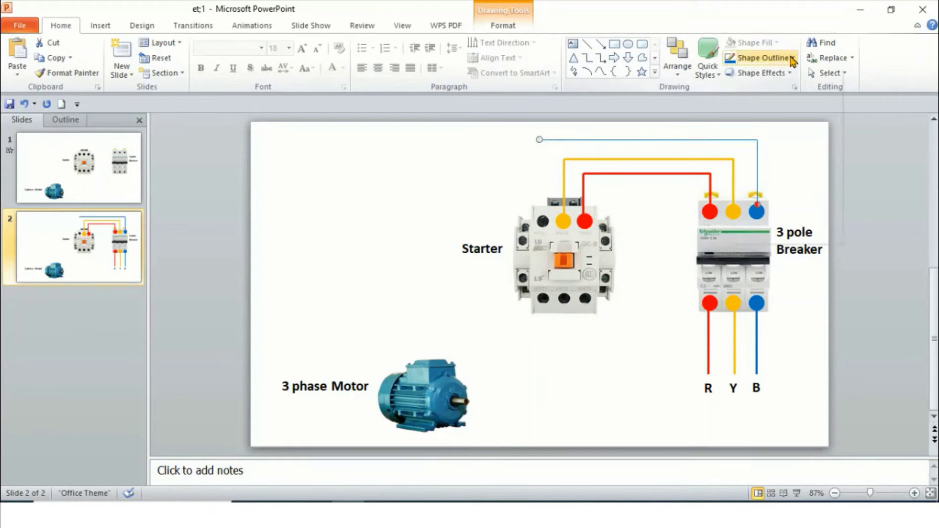
click(760, 58)
click(675, 266)
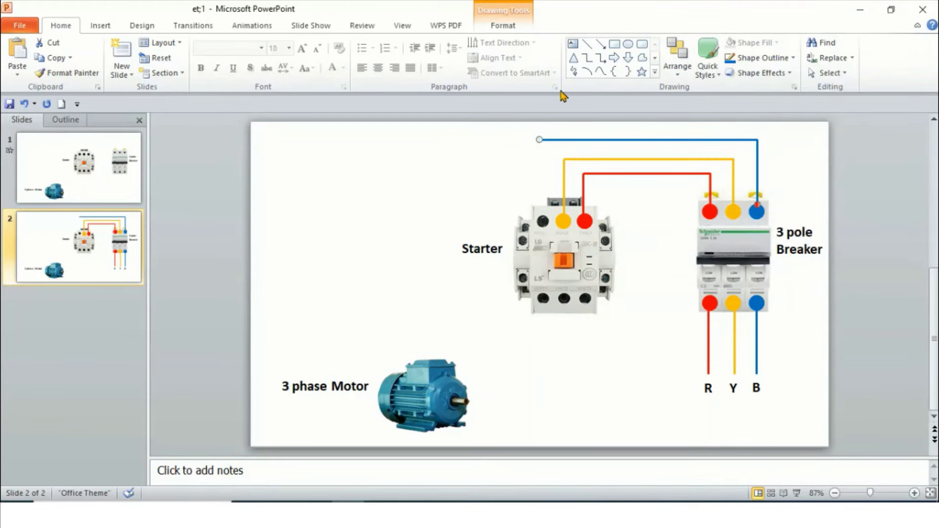
Add a thick line down to the starter's top-left terminal and place a blue dot there.
click(587, 44)
drag(541, 139, 542, 220)
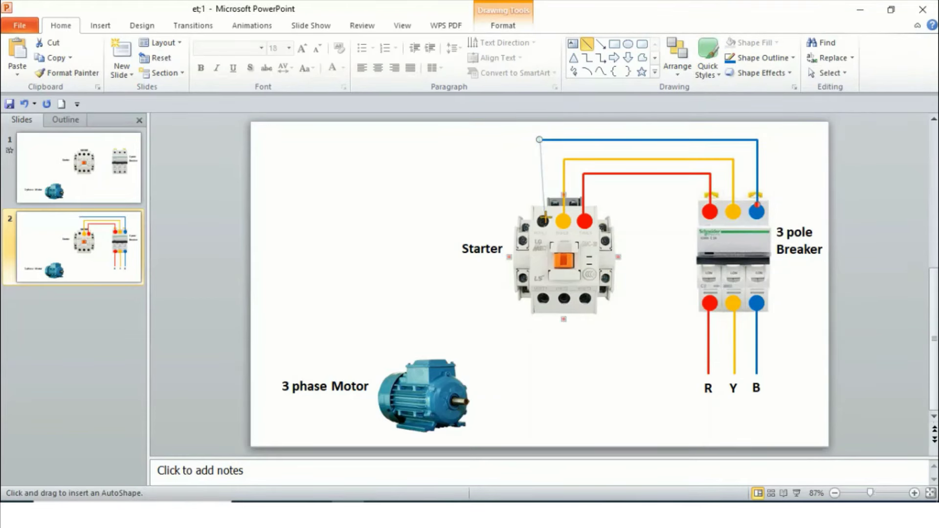
right_click(774, 59)
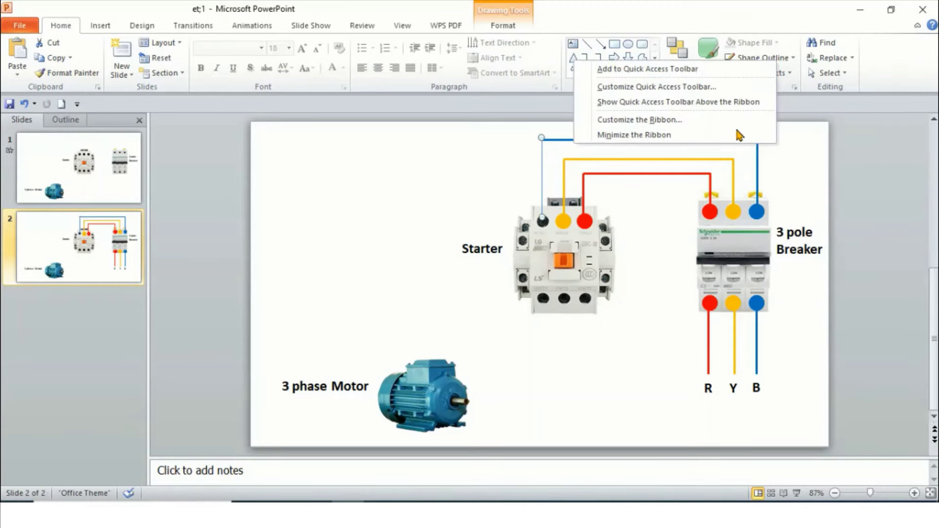
click(763, 58)
click(670, 279)
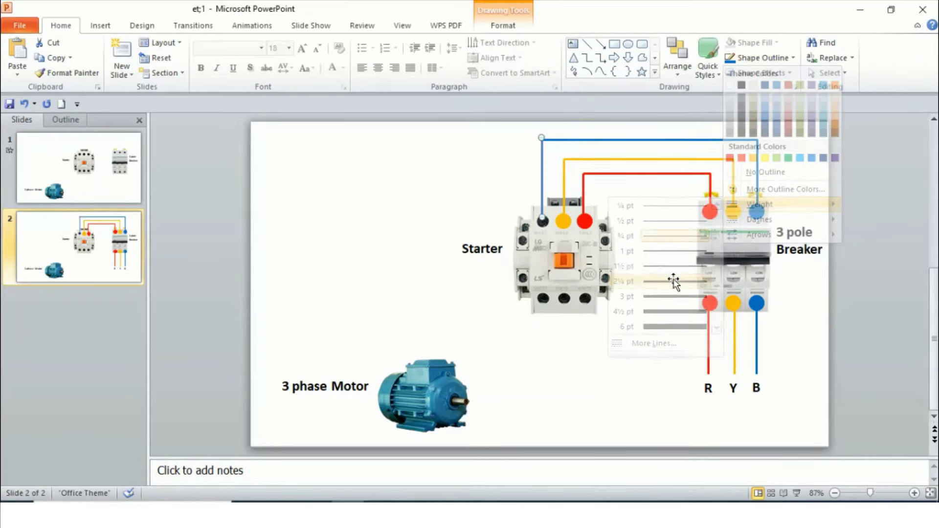
key(ctrl+v)
drag(765, 221, 541, 221)
click(567, 231)
click(446, 193)
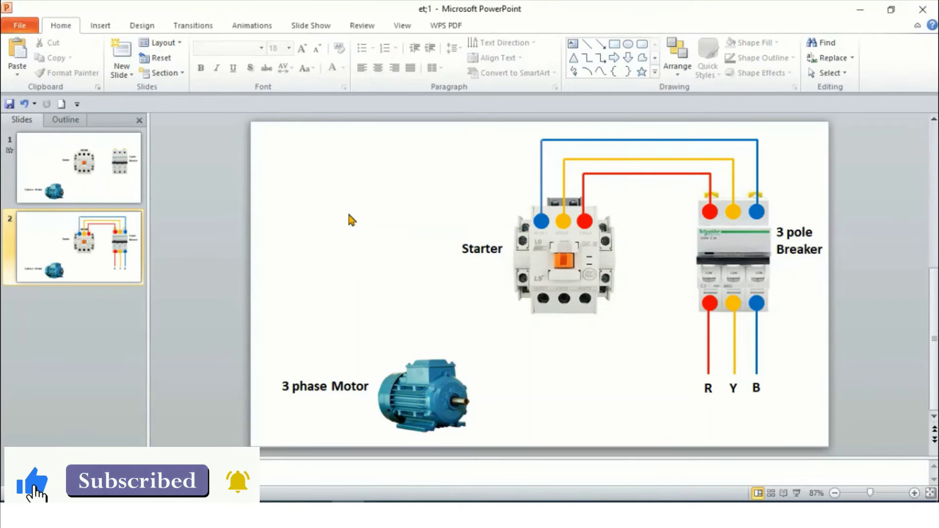
Copy the starter's top blue, yellow and red terminal dots onto its matching bottom terminals.
click(541, 221)
key(ctrl+c)
key(ctrl+v)
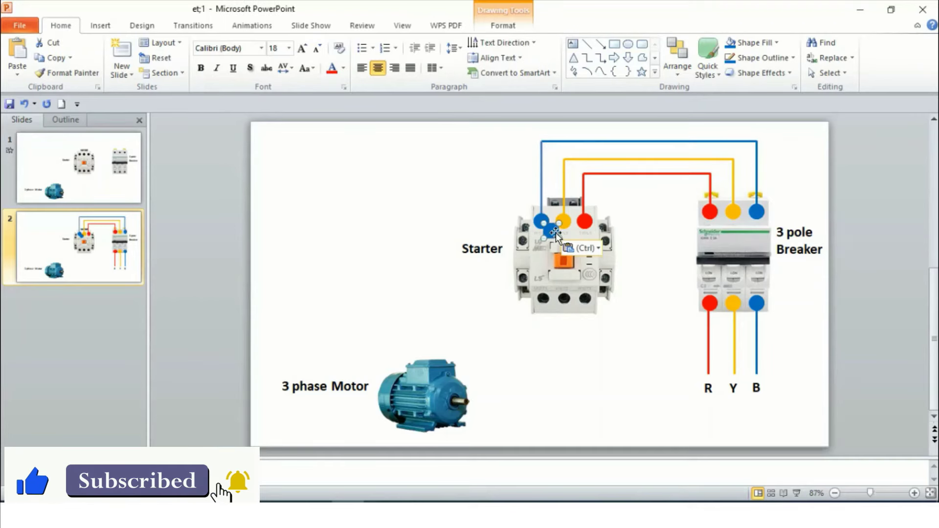
drag(552, 232, 542, 296)
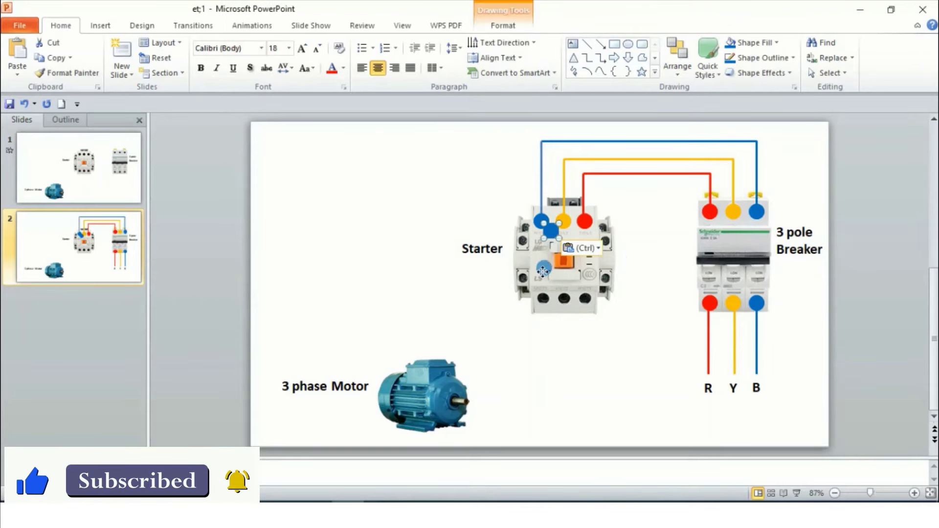
click(563, 221)
key(ctrl+c)
key(ctrl+v)
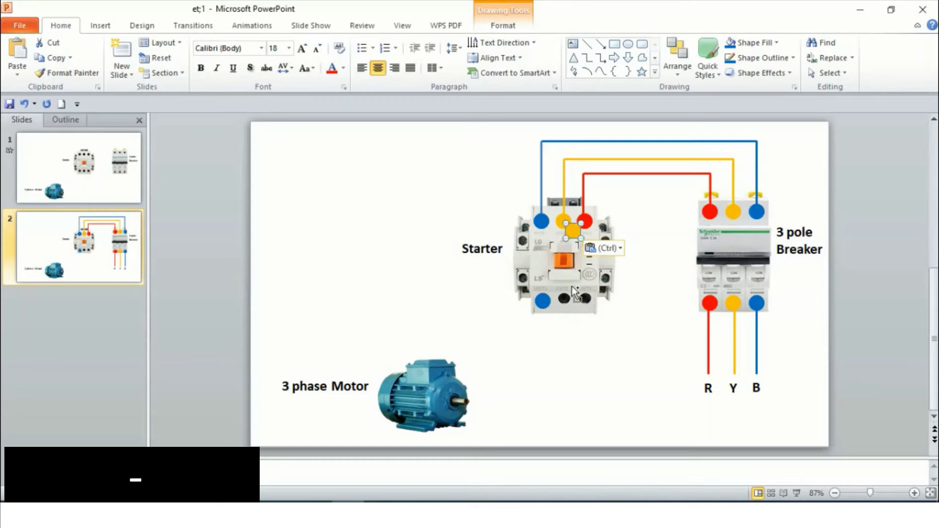
drag(573, 235, 565, 295)
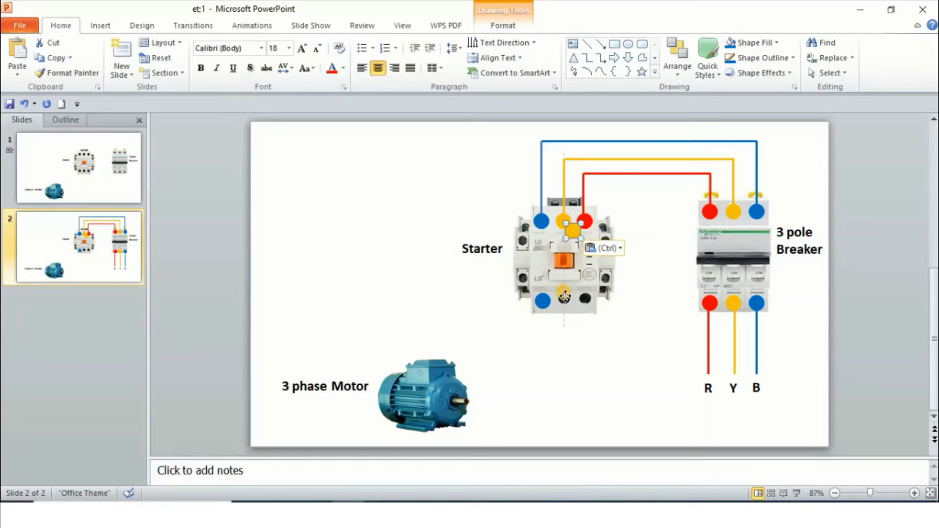
click(584, 221)
key(ctrl+c)
key(ctrl+v)
drag(593, 231, 584, 300)
click(561, 335)
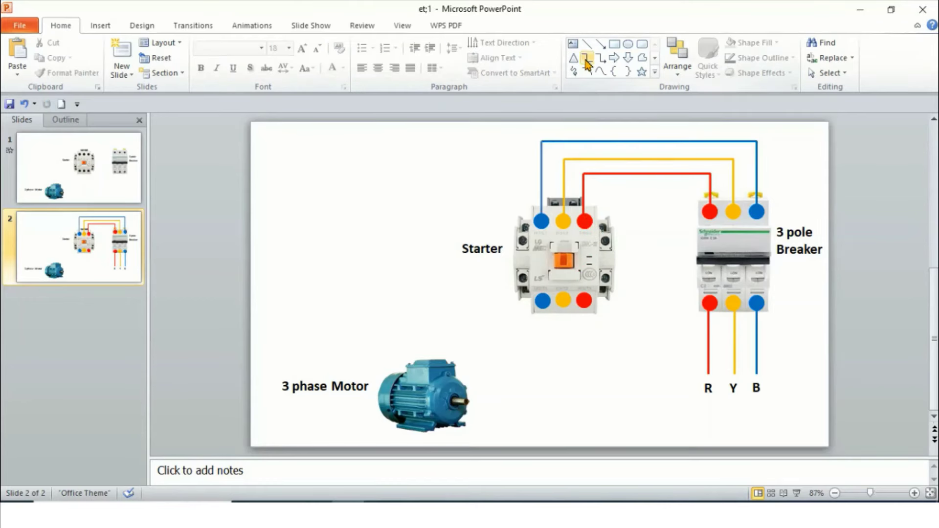
Draw a thick red elbow connector from the starter's bottom red terminal to the motor.
click(586, 60)
drag(585, 302, 584, 330)
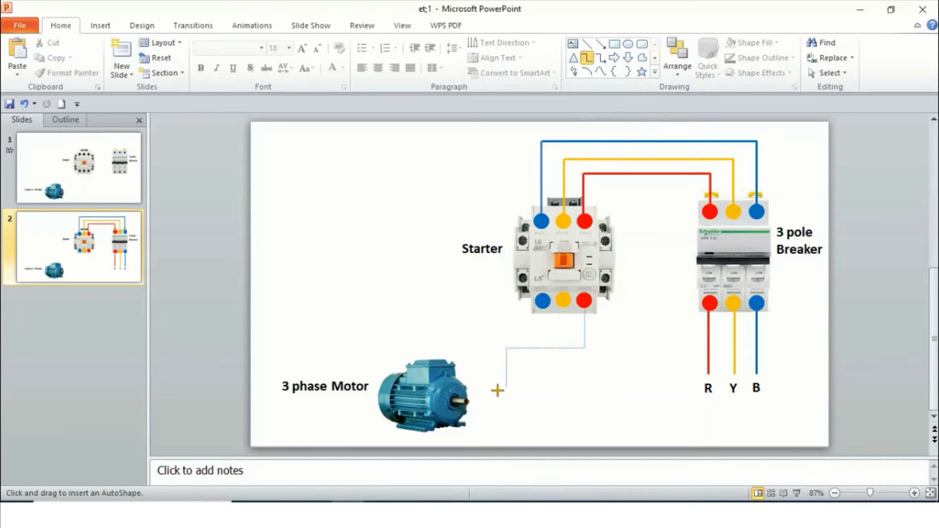
drag(581, 377, 452, 377)
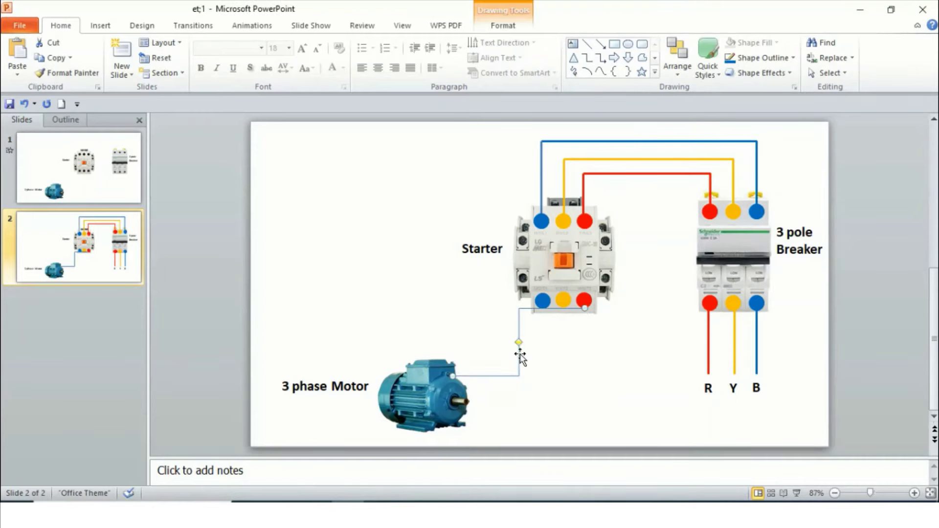
drag(519, 345, 585, 362)
click(763, 57)
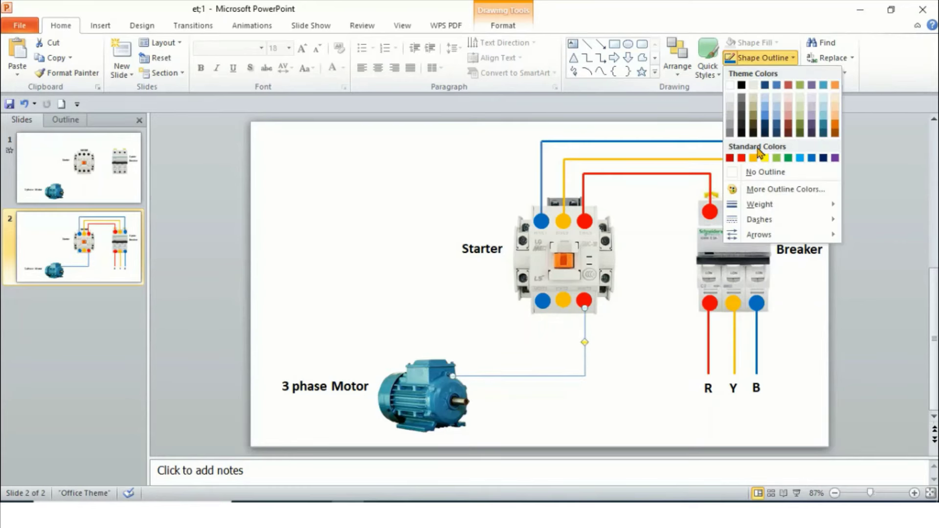
click(687, 280)
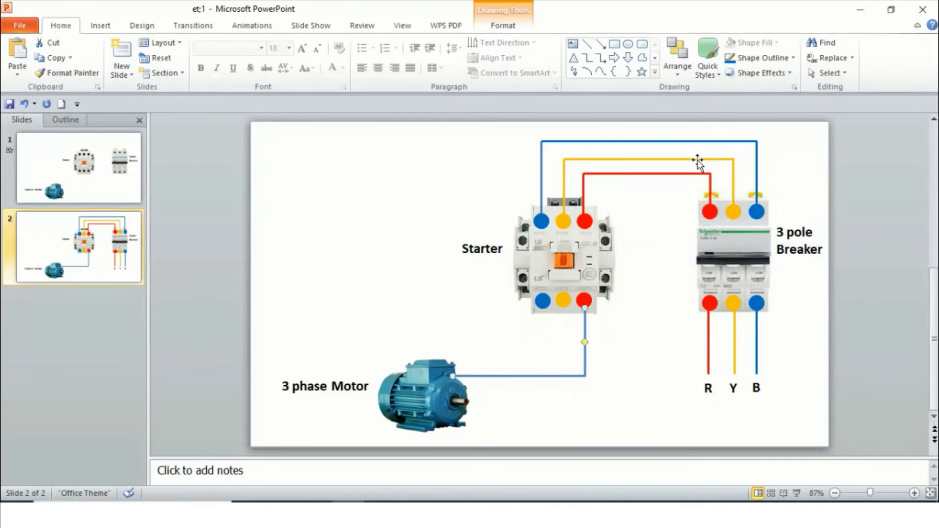
click(755, 57)
click(744, 157)
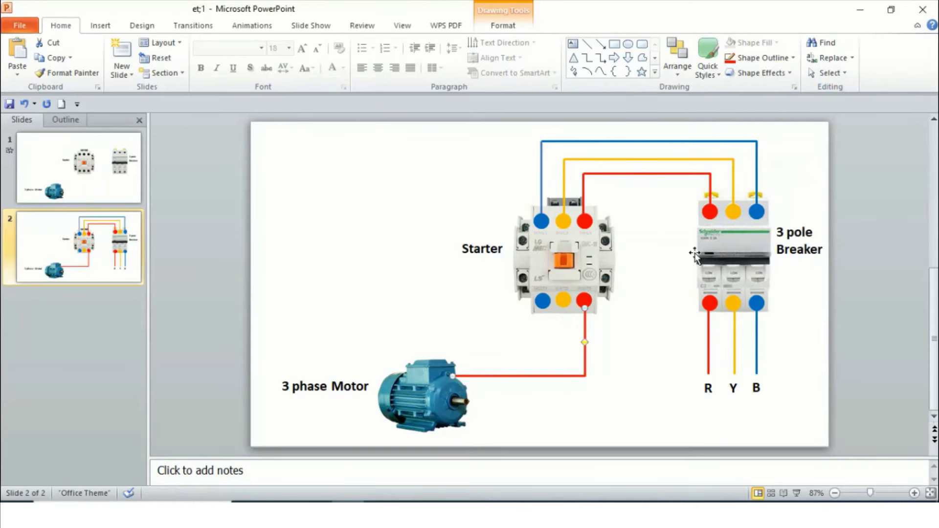
click(614, 392)
Draw a thick elbow connector from the bottom yellow terminal to the motor.
click(587, 58)
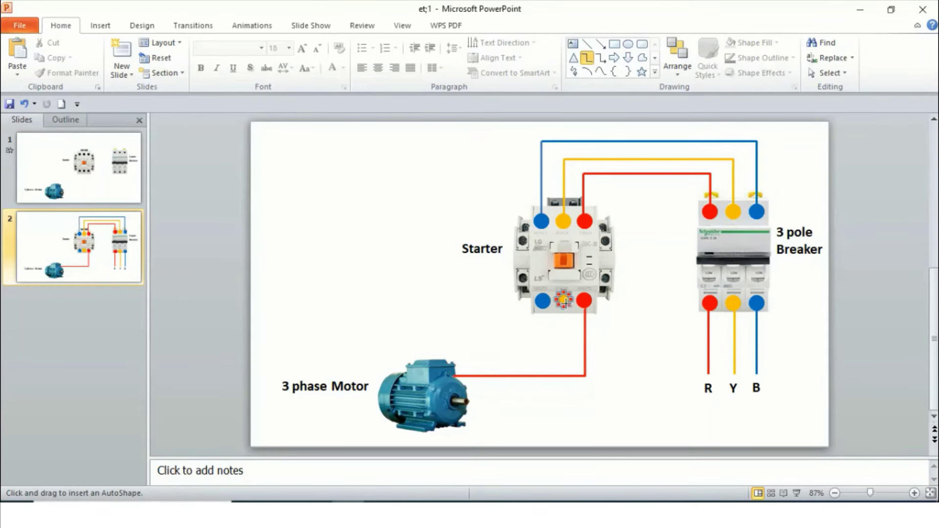
drag(563, 305, 466, 367)
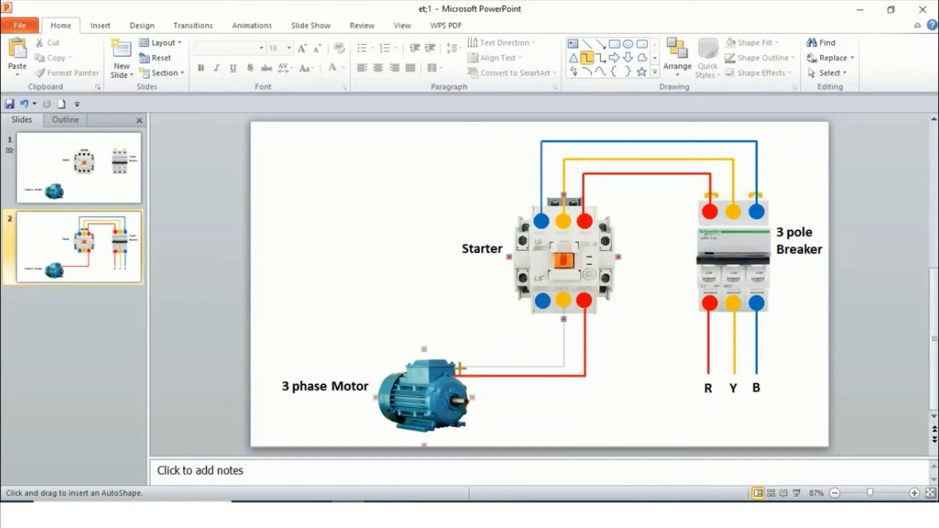
drag(465, 367, 453, 371)
click(755, 57)
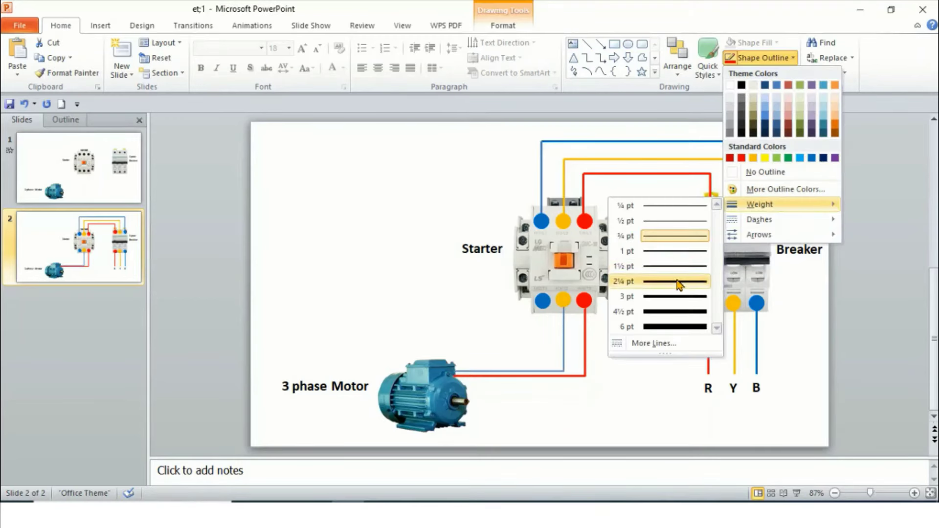
click(679, 282)
Draw a thick elbow connector from the bottom blue terminal to the motor.
click(587, 58)
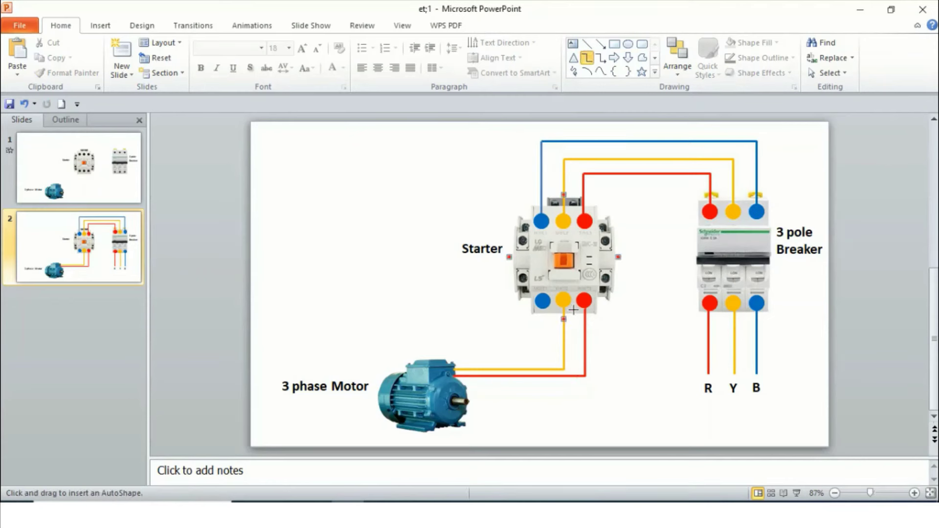
mouse_move(542, 310)
mouse_down()
mouse_move(490, 371)
mouse_move(460, 360)
mouse_up()
click(784, 58)
mouse_move(759, 204)
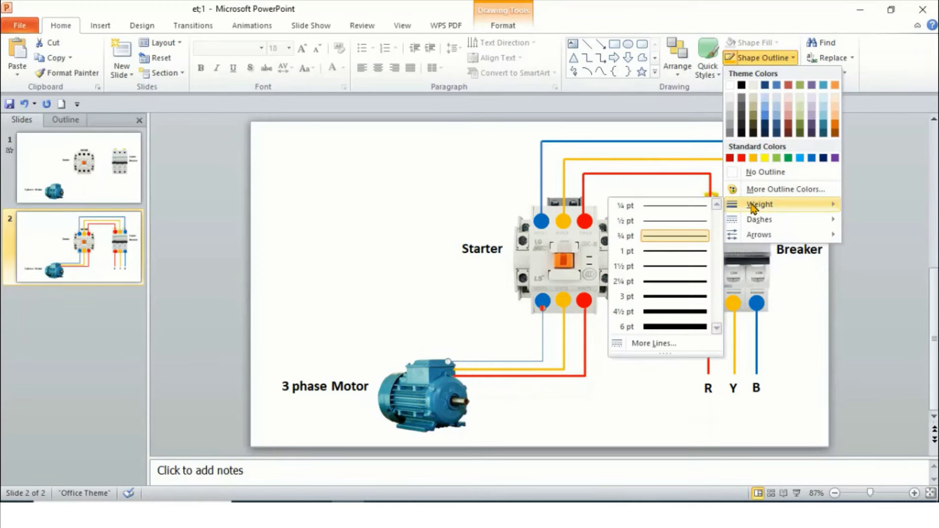
click(675, 281)
Bring the motor picture to the front so it hides the wire ends, then deselect.
click(421, 395)
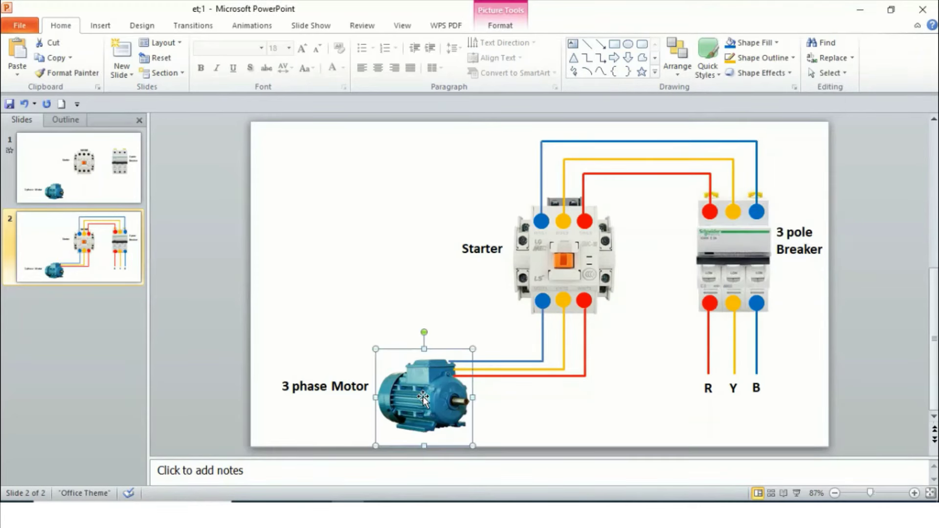
right_click(423, 396)
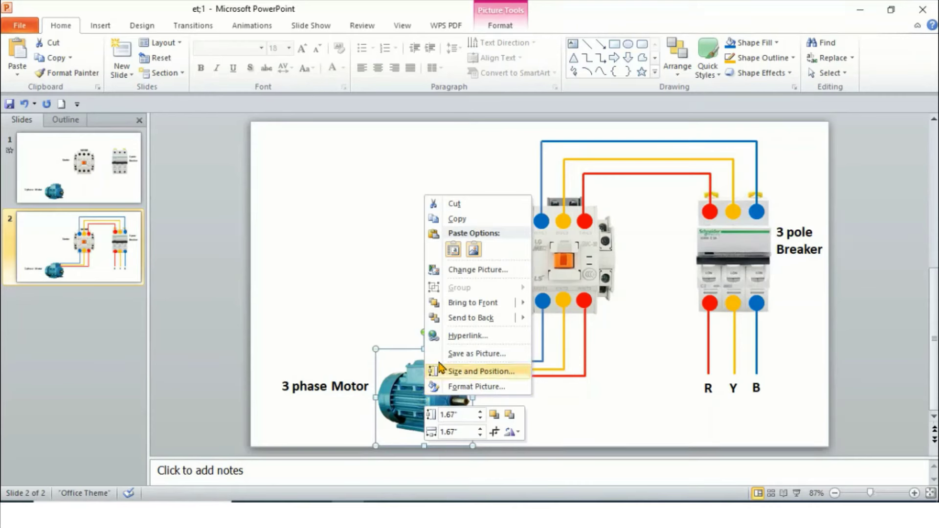
click(468, 303)
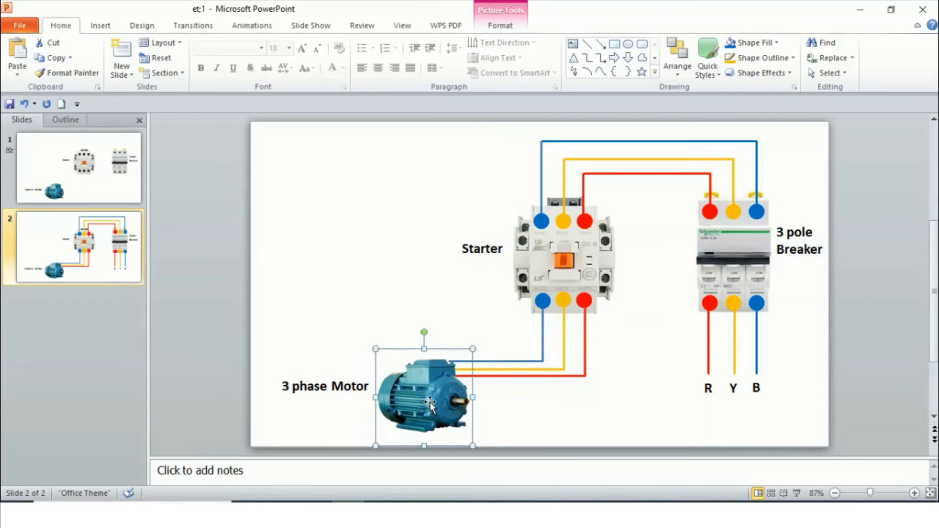
click(496, 361)
click(595, 396)
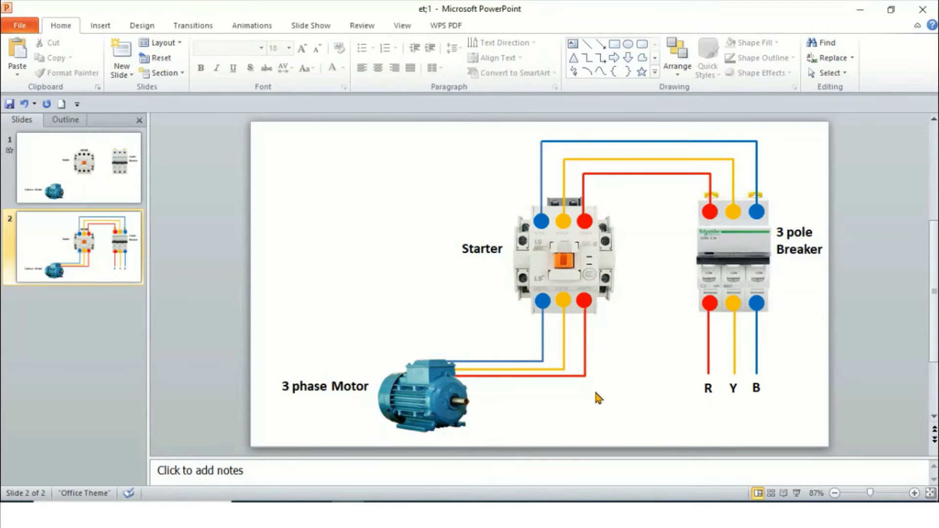
Give the R, Y and B labels a Wipe entrance from the left.
click(254, 32)
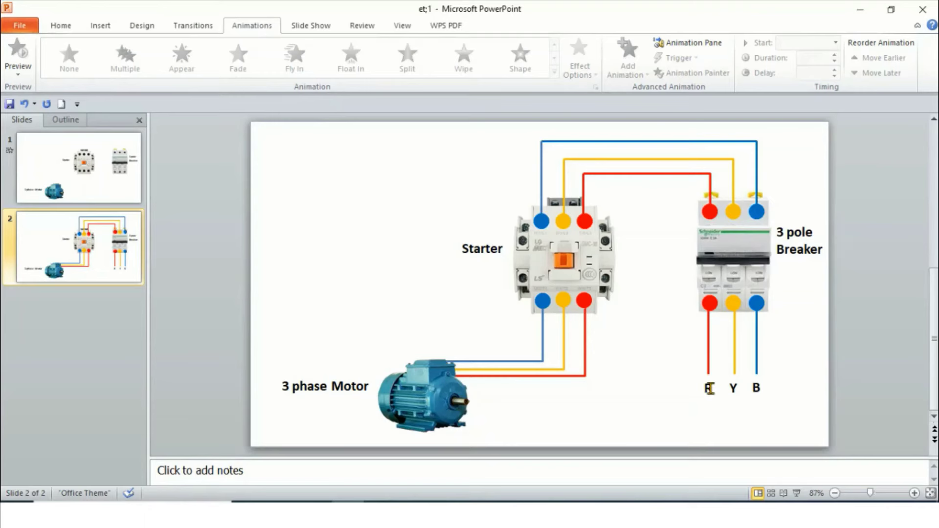
click(709, 387)
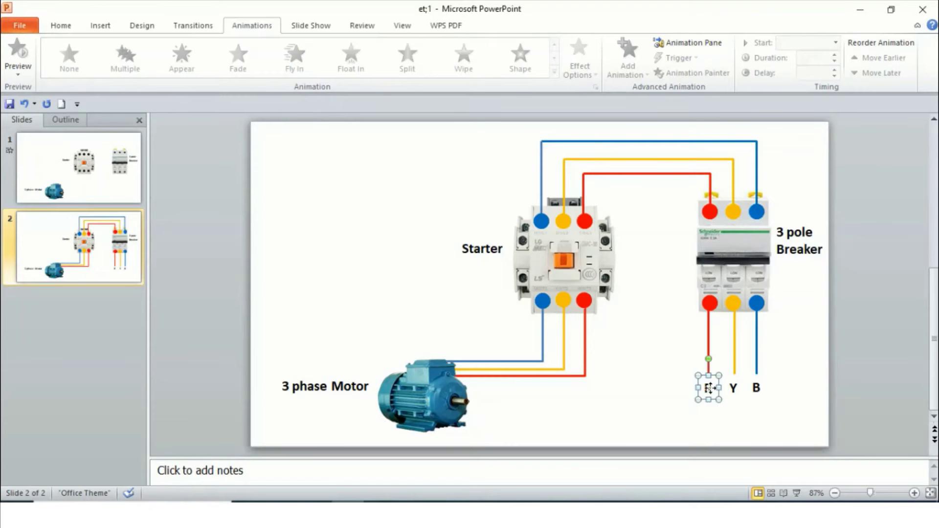
shift+click(736, 389)
shift+click(758, 389)
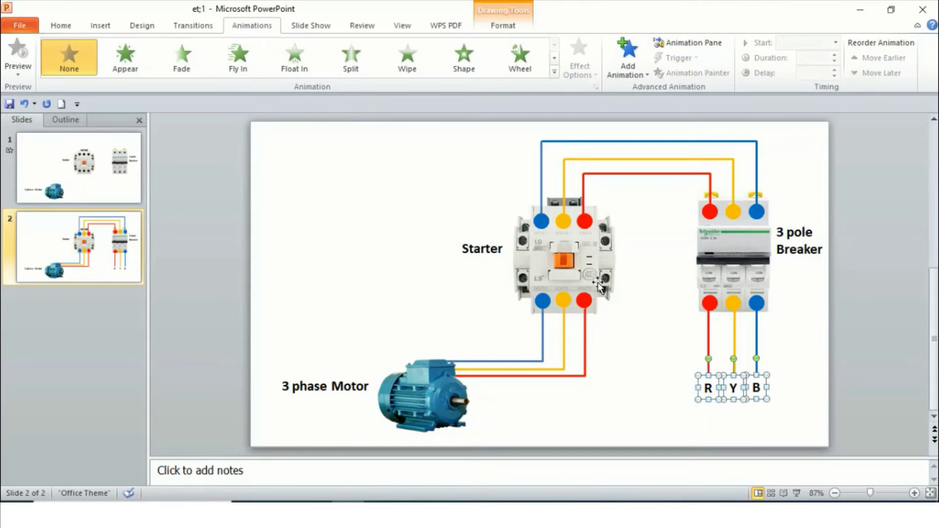
click(406, 68)
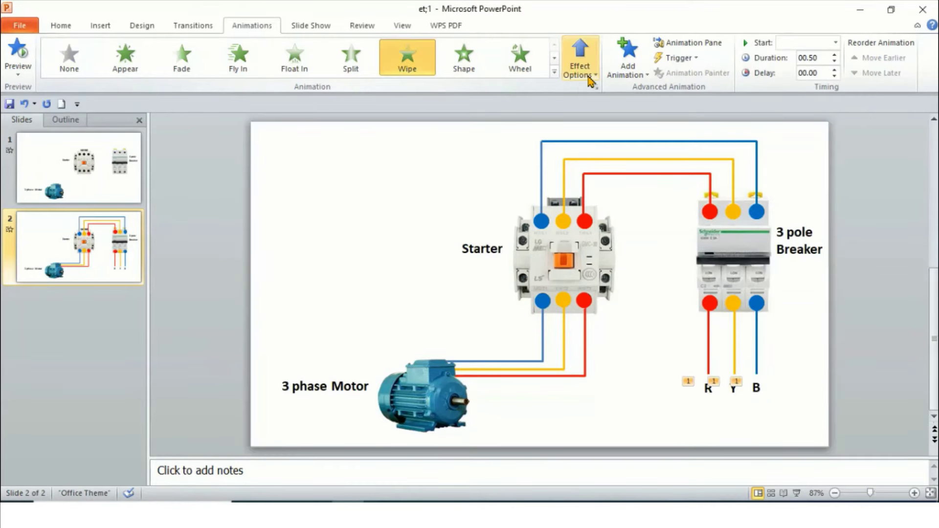
right_click(588, 80)
click(588, 80)
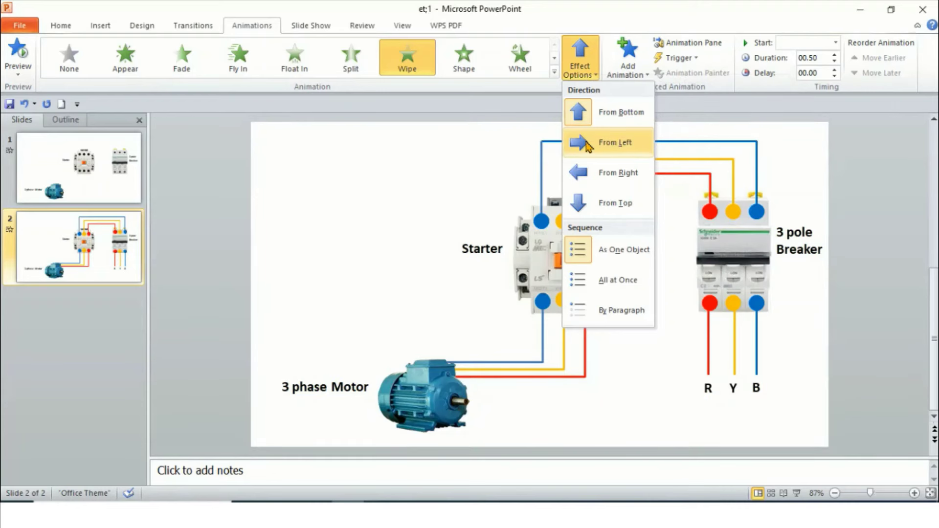
click(589, 142)
Give the three supply lines below the breaker a Wipe entrance and show the Animation Pane.
ctrl+click(708, 361)
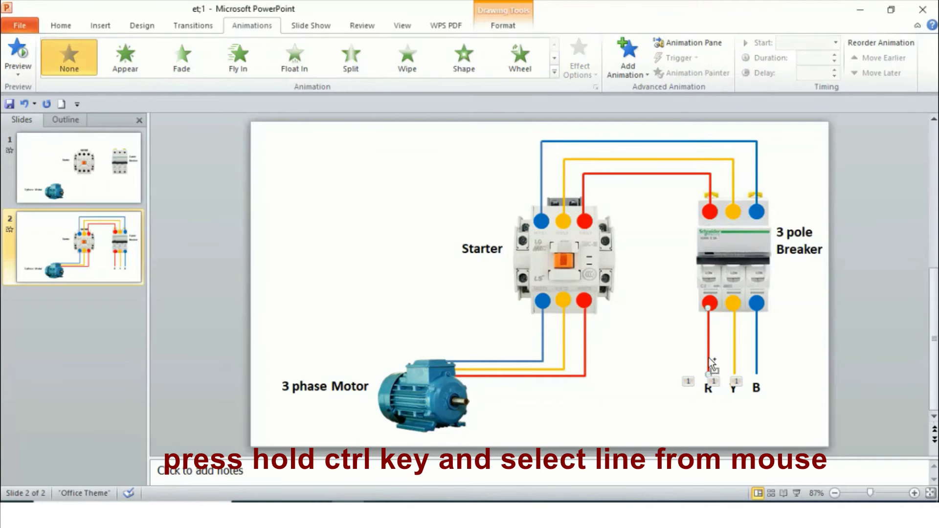
ctrl+click(736, 352)
ctrl+click(757, 346)
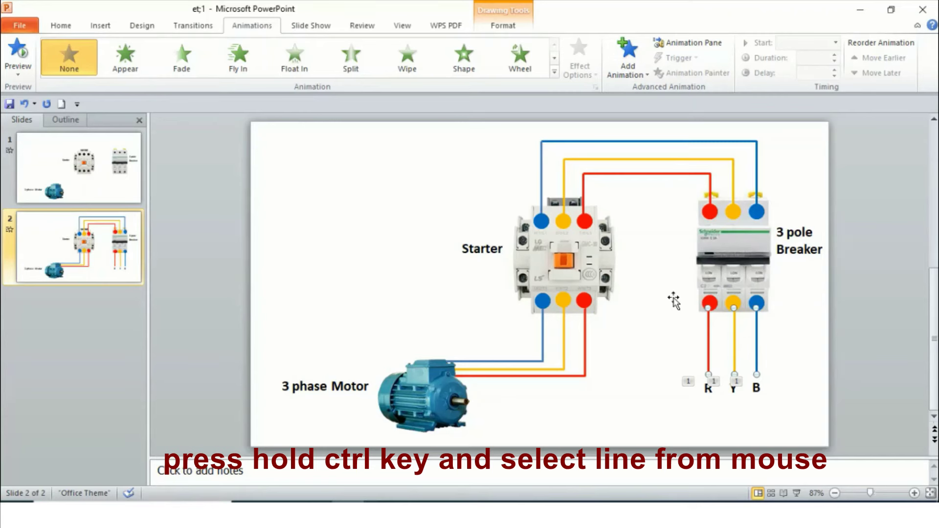
click(404, 71)
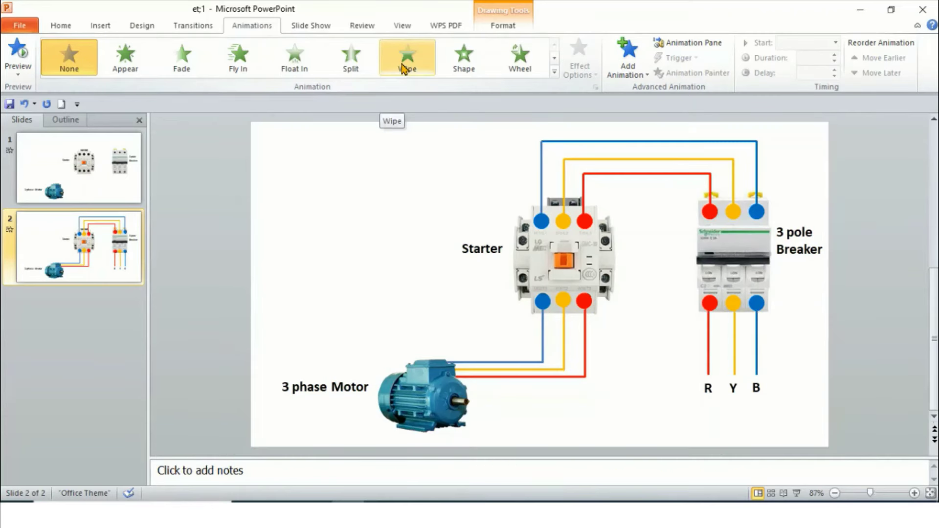
click(694, 43)
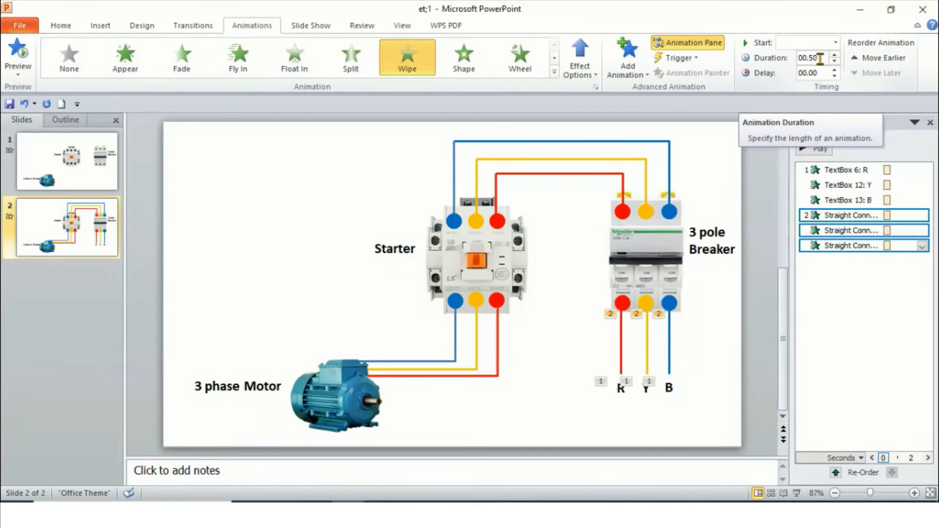
Set the lines to 1 second and wipe in the breaker's lower terminal dots After Previous.
click(834, 55)
click(835, 54)
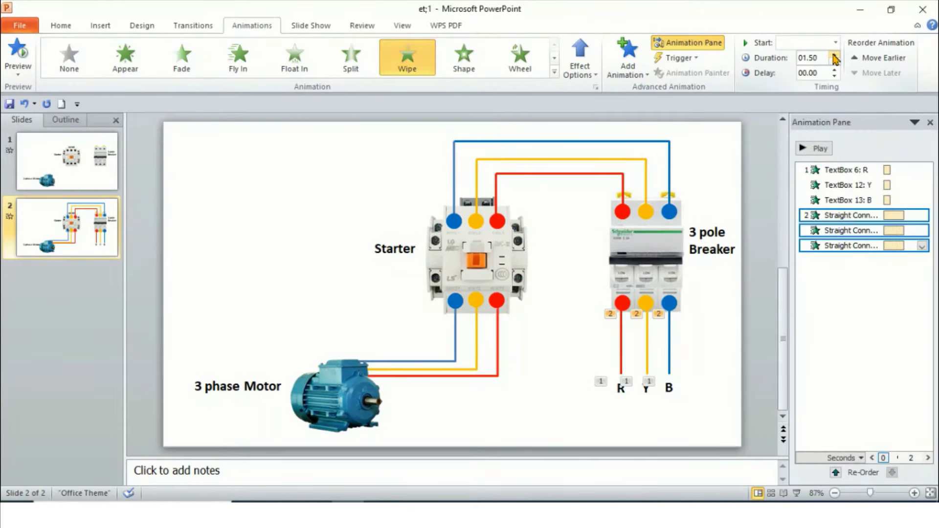
click(624, 306)
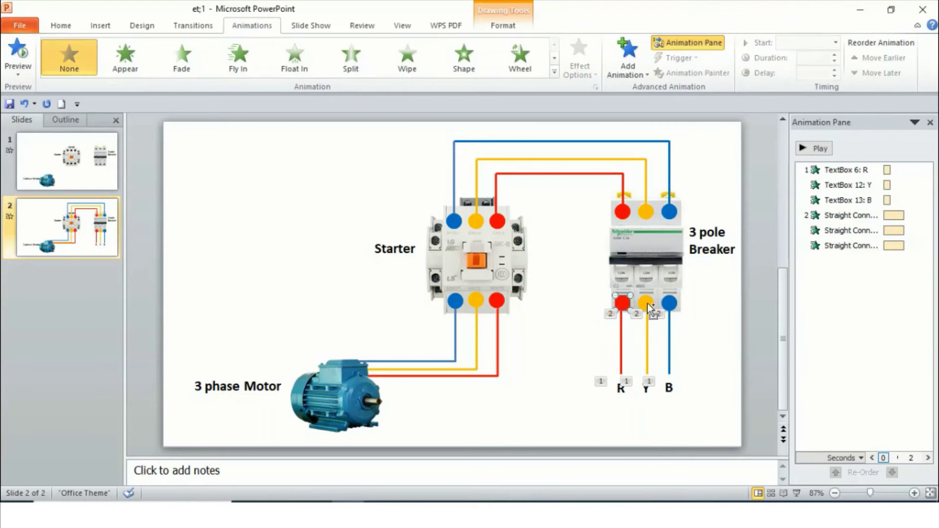
shift+click(647, 304)
shift+click(670, 302)
click(409, 68)
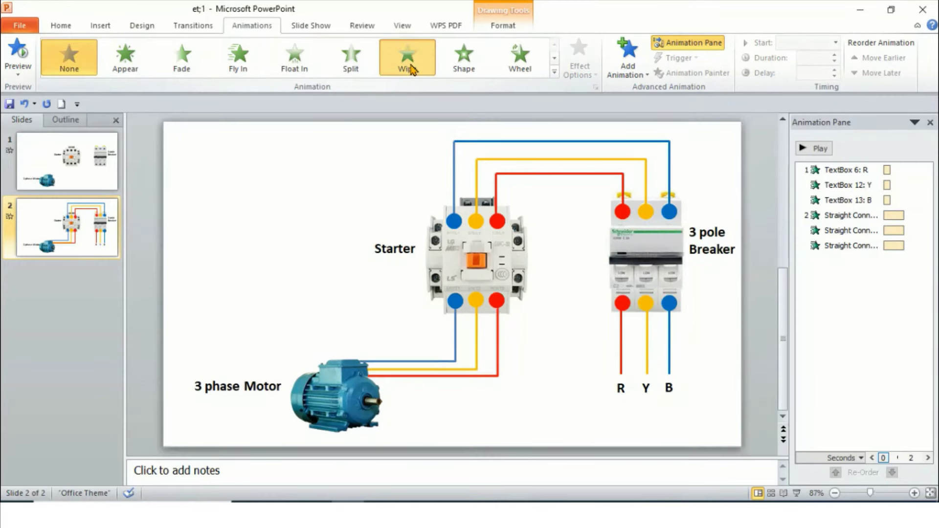
click(922, 291)
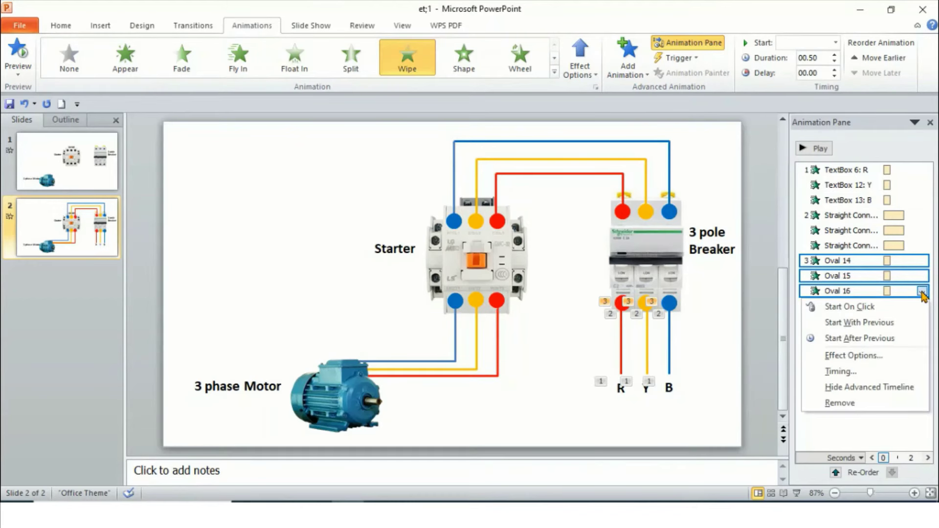
click(880, 338)
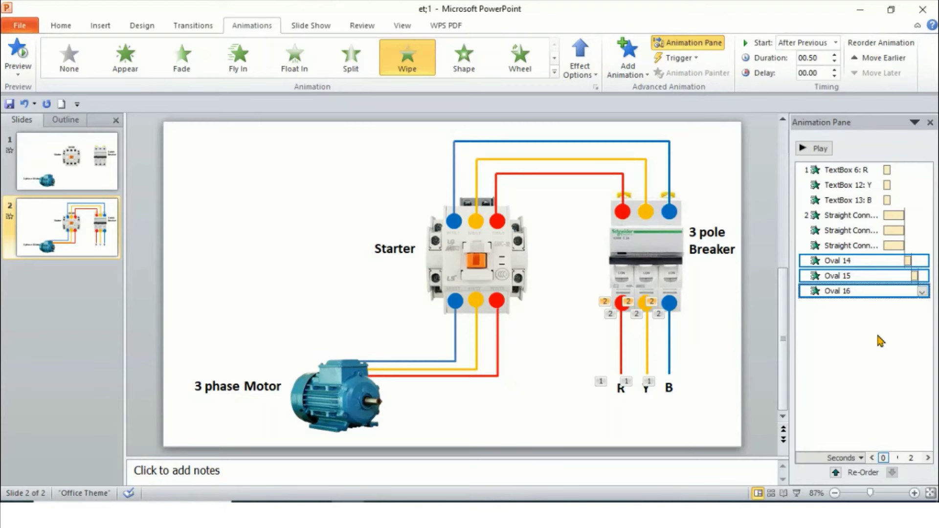
Apply Wipe to the breaker's top terminal dots, then select the wires to the starter.
click(624, 213)
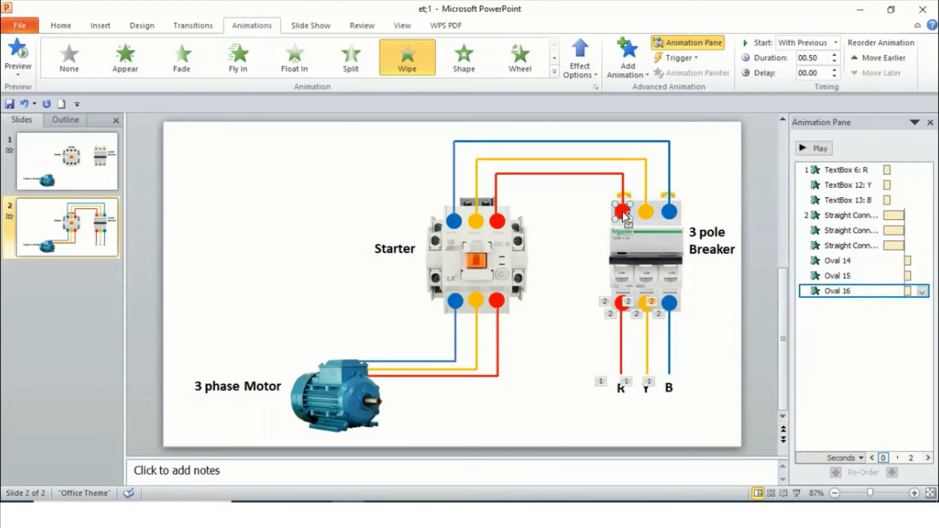
shift+click(668, 213)
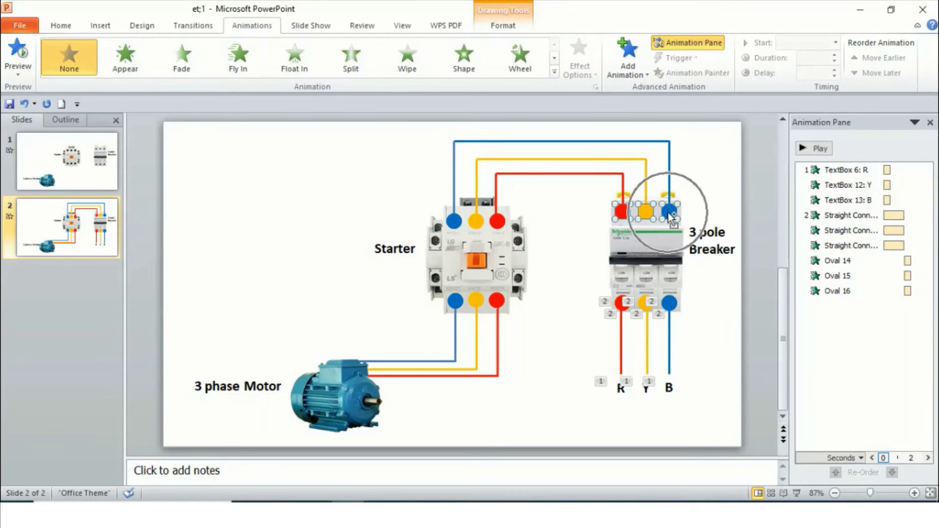
click(411, 70)
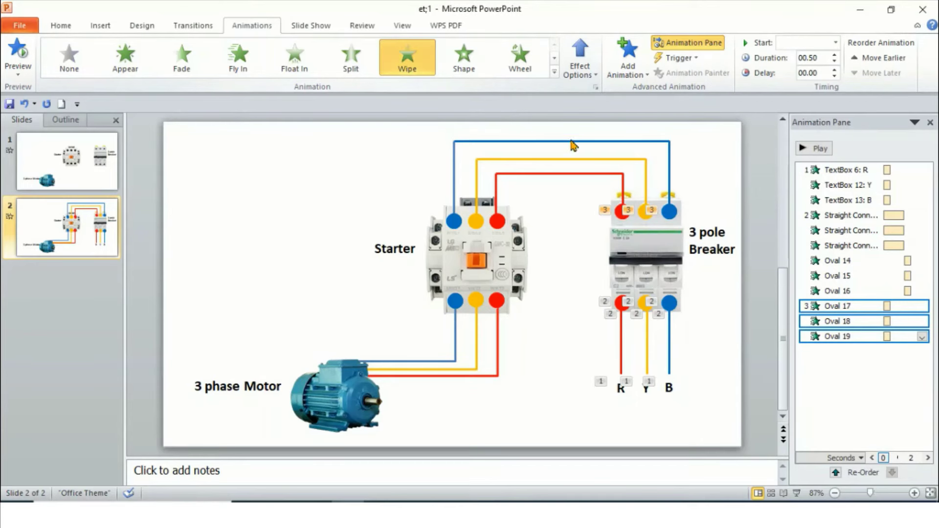
click(622, 188)
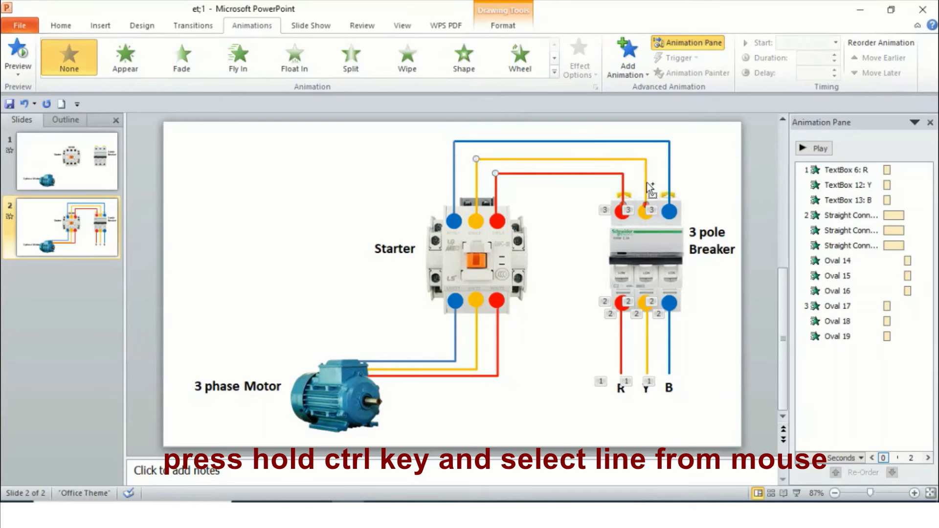
ctrl+click(669, 177)
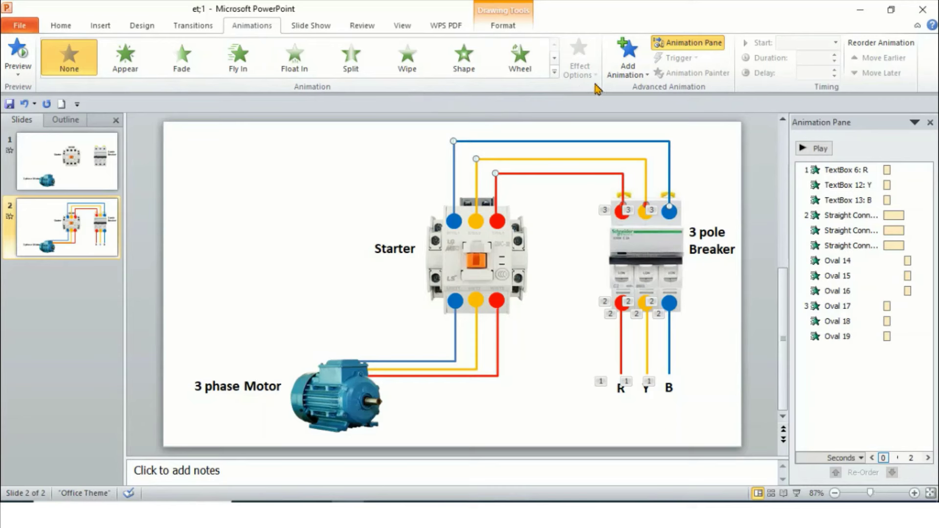
click(628, 69)
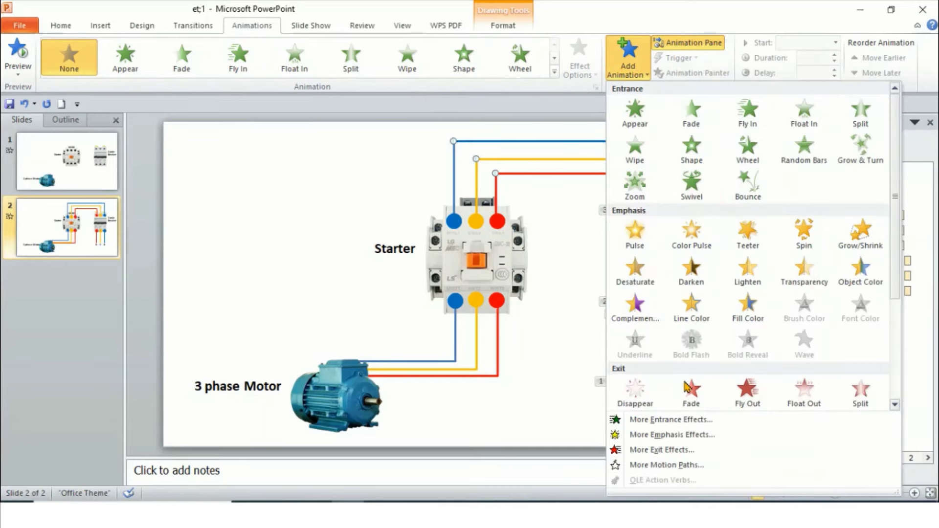
Give the three wires to the starter a 2-second Left Up Strips entrance.
click(671, 419)
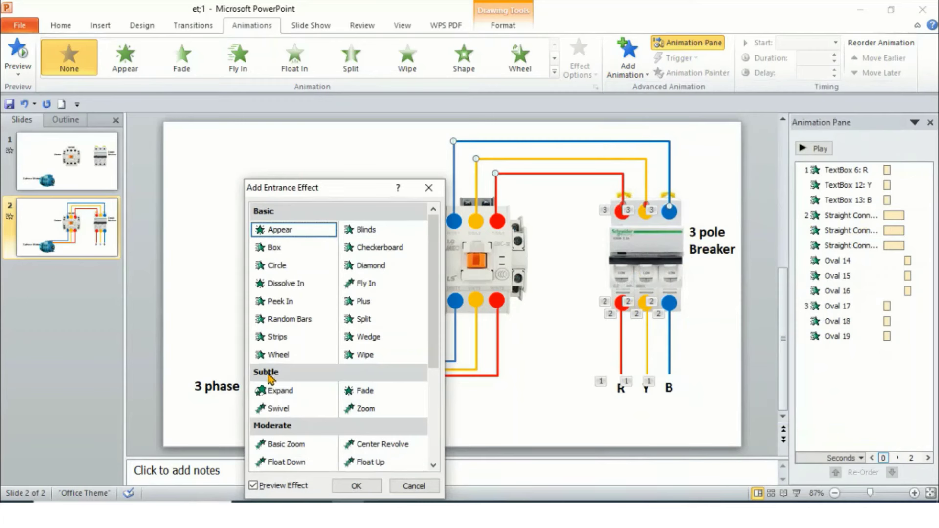
click(271, 338)
click(288, 340)
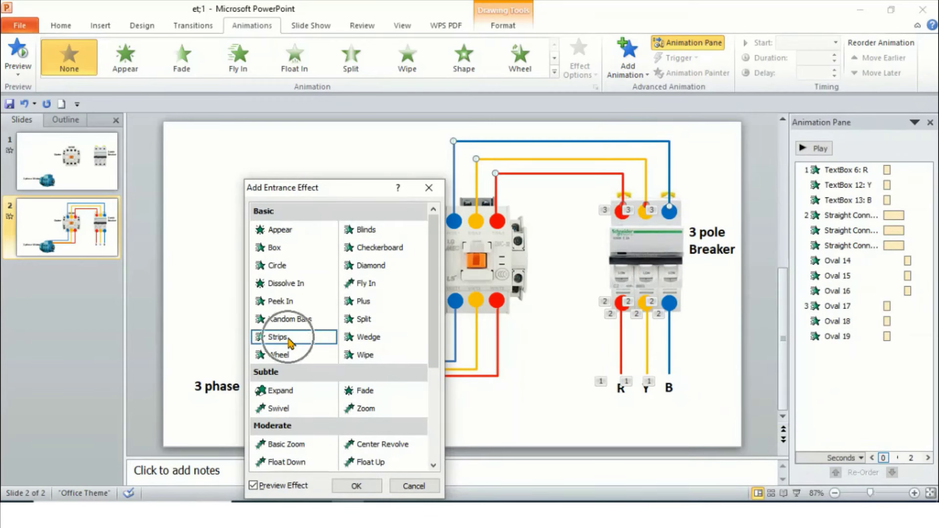
click(348, 487)
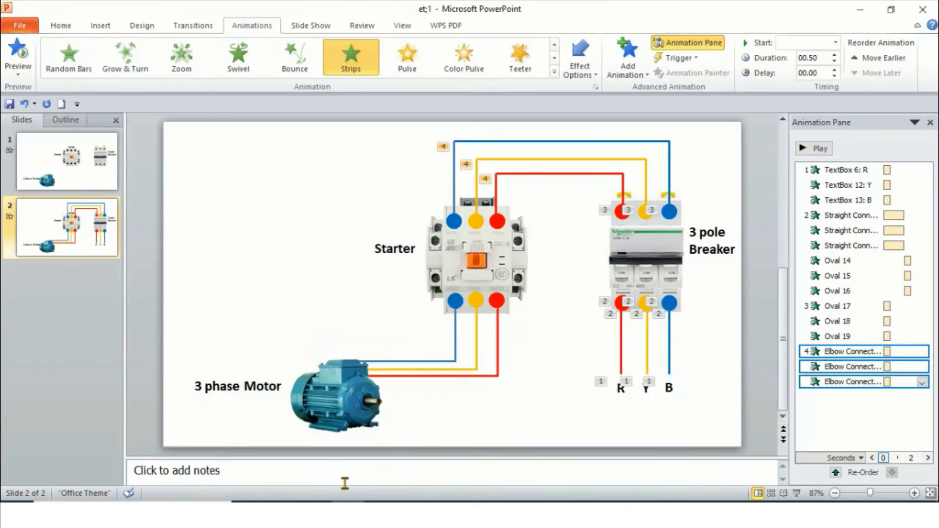
click(586, 74)
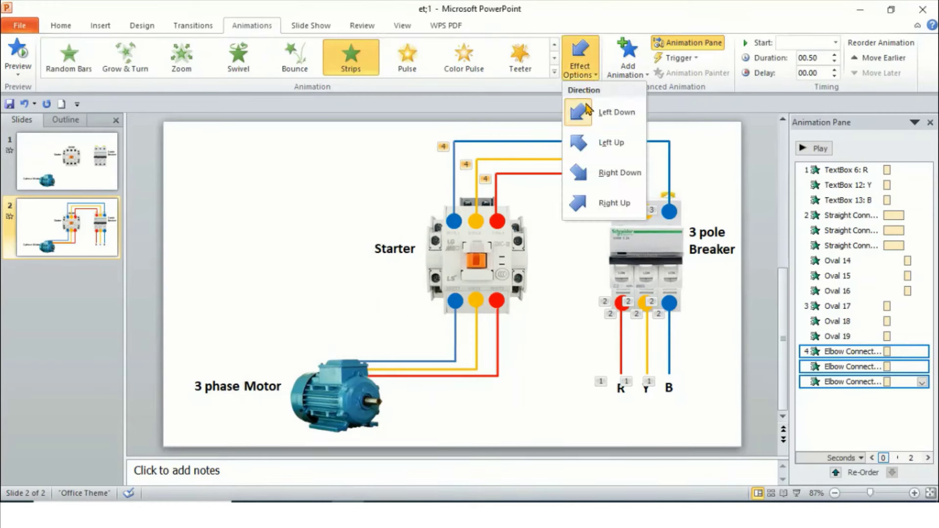
click(590, 142)
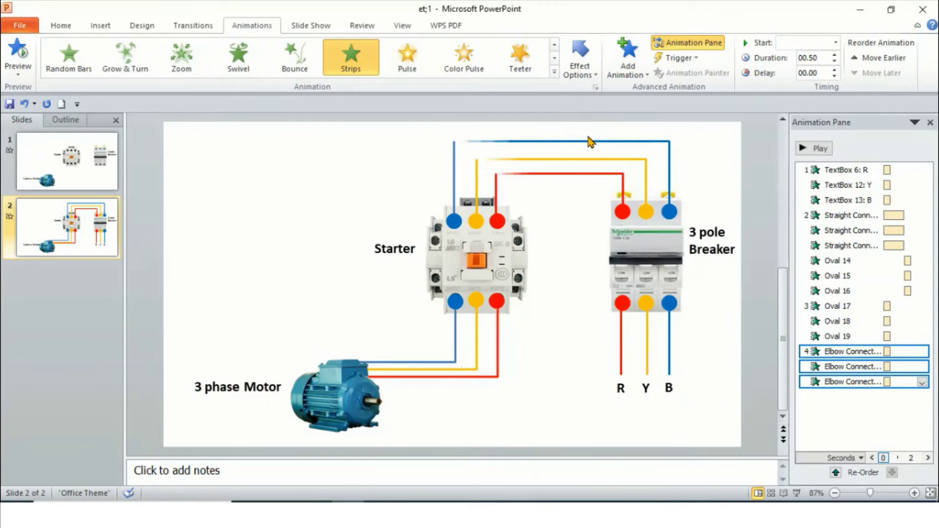
click(834, 56)
click(834, 55)
click(834, 55)
click(834, 56)
click(834, 55)
click(835, 55)
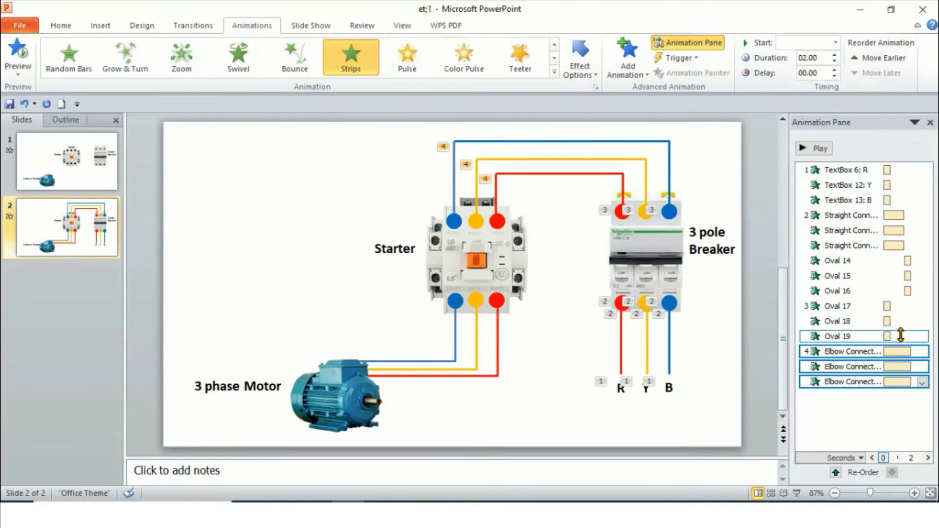
Start the first wire After Previous and the other two With Previous.
click(921, 351)
click(922, 351)
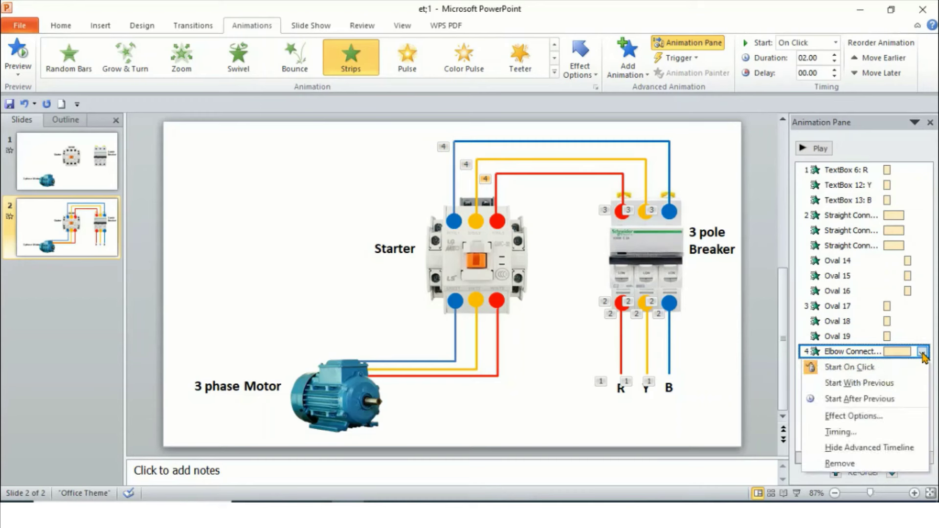
click(886, 398)
click(921, 366)
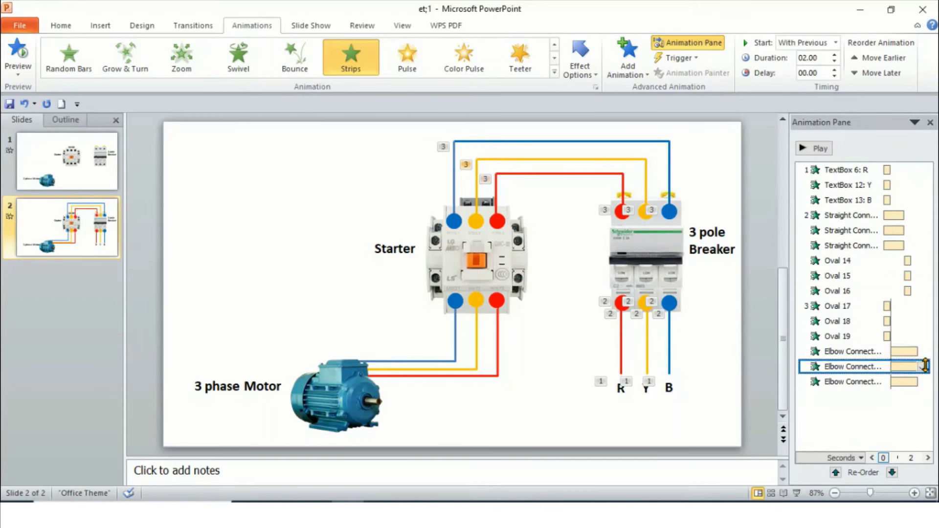
click(921, 366)
click(896, 399)
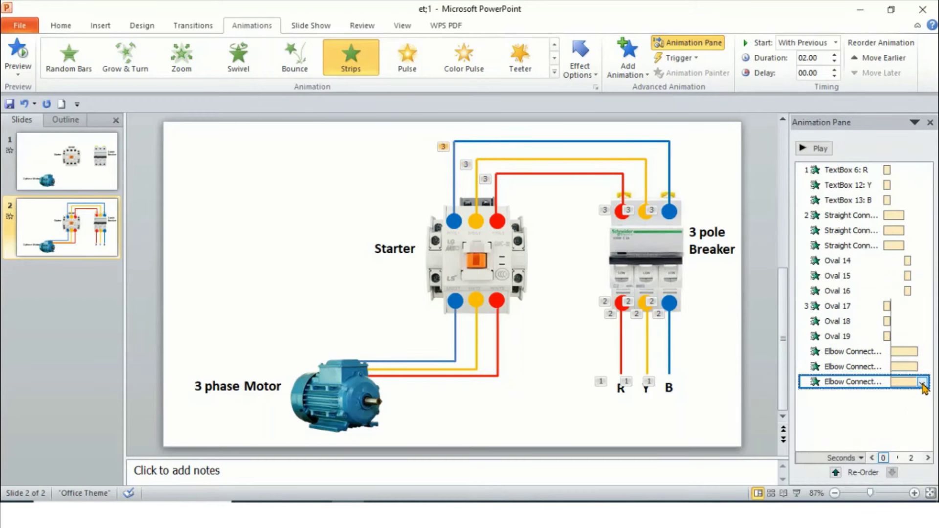
click(921, 381)
click(884, 302)
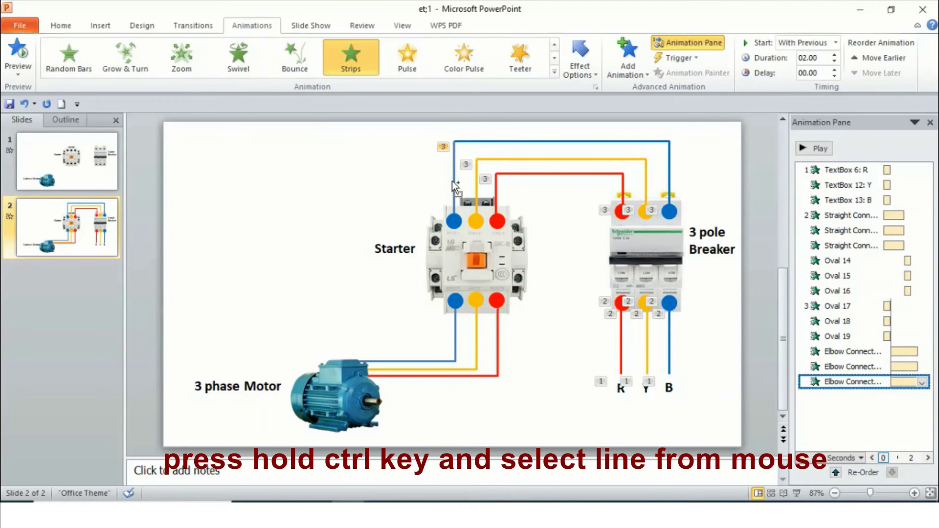
Give the three vertical starter wires a 1-second Wipe entrance from the top.
click(451, 181)
ctrl+click(475, 196)
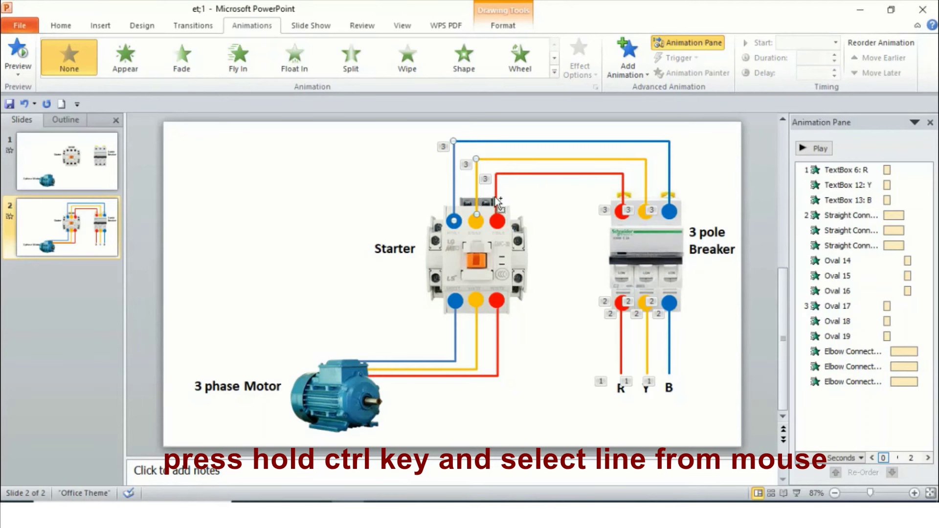
ctrl+click(497, 196)
click(408, 67)
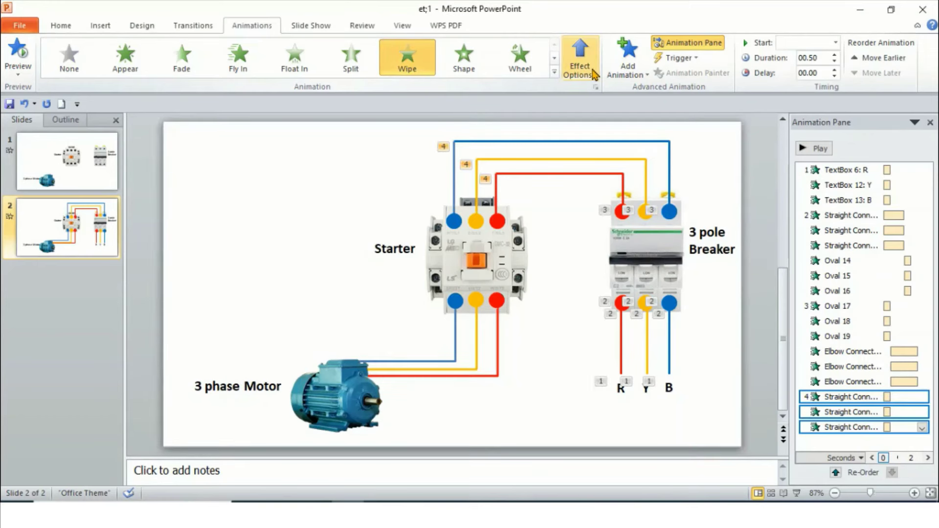
click(579, 59)
click(596, 203)
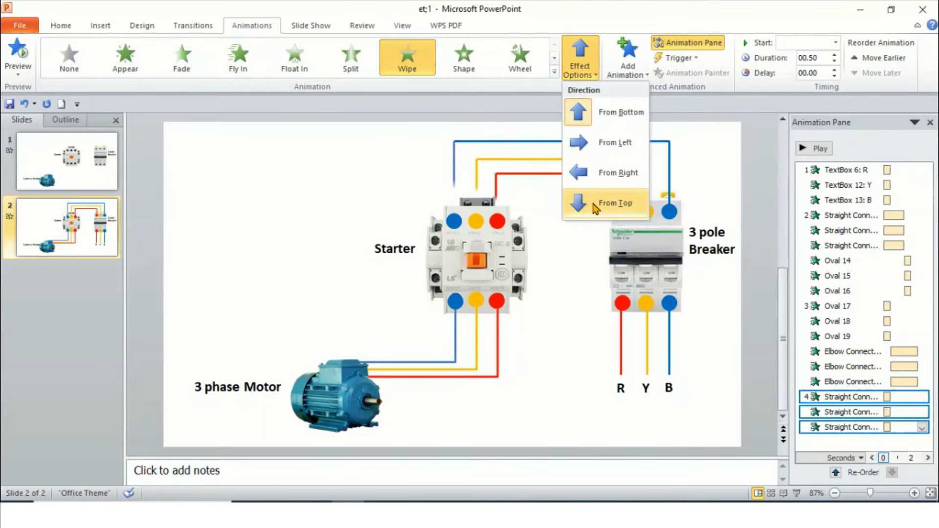
click(835, 55)
click(835, 54)
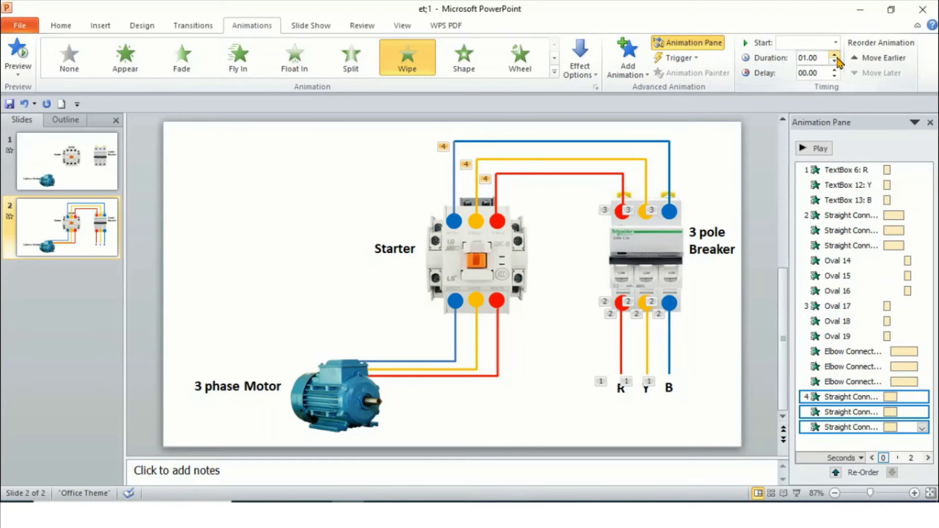
Start the first vertical wire After Previous and the rest With Previous; select the starter's top dots.
click(922, 397)
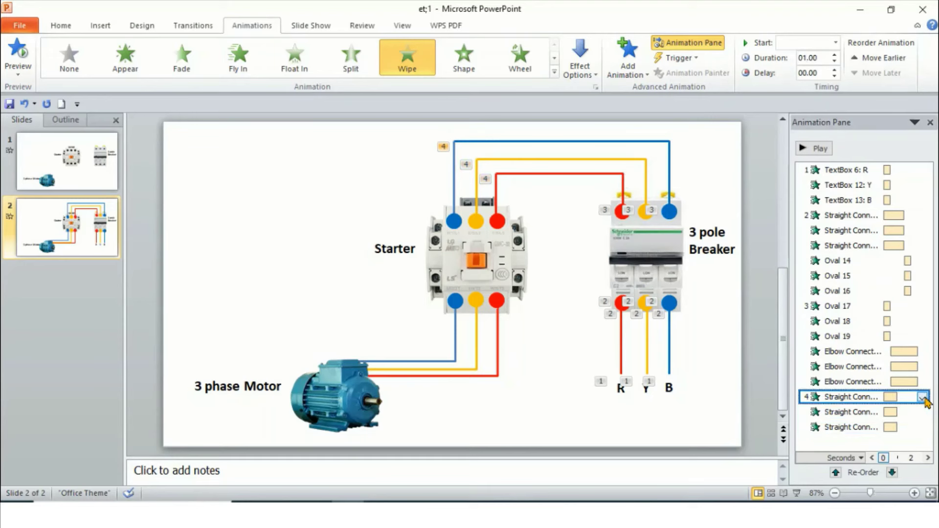
click(922, 397)
click(815, 316)
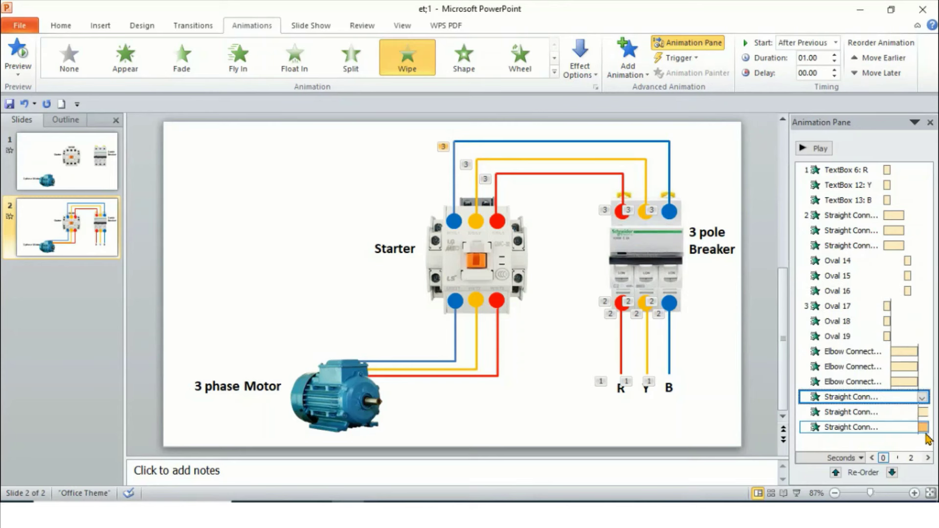
click(922, 412)
click(922, 412)
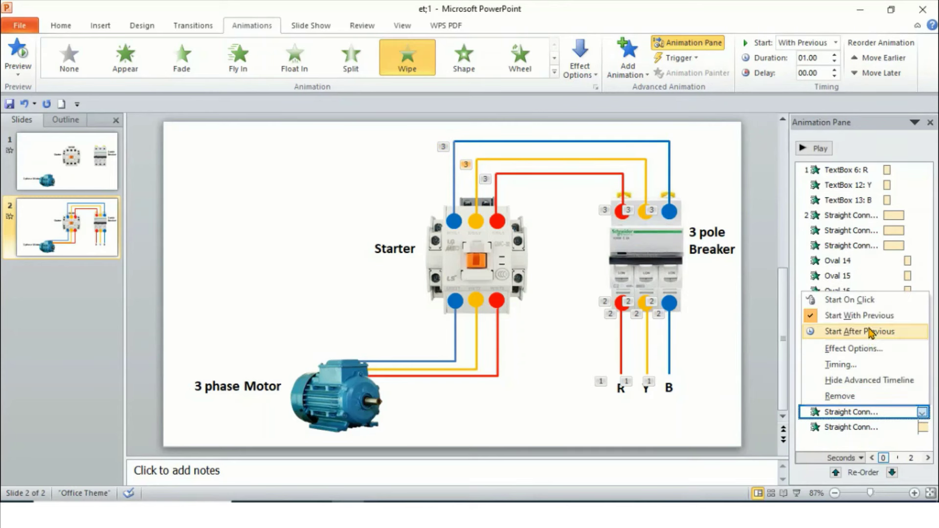
click(851, 315)
click(922, 427)
click(922, 427)
click(851, 330)
click(454, 222)
shift+click(477, 222)
shift+click(498, 221)
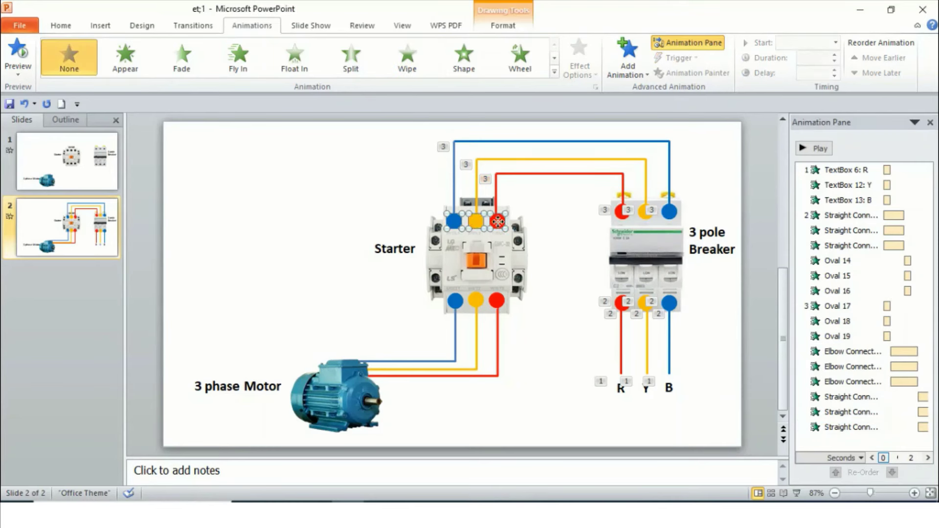
Wipe in the starter's top dots from the top, Oval 35 After Previous, Ovals 29 and 24 With Previous.
click(403, 70)
click(590, 73)
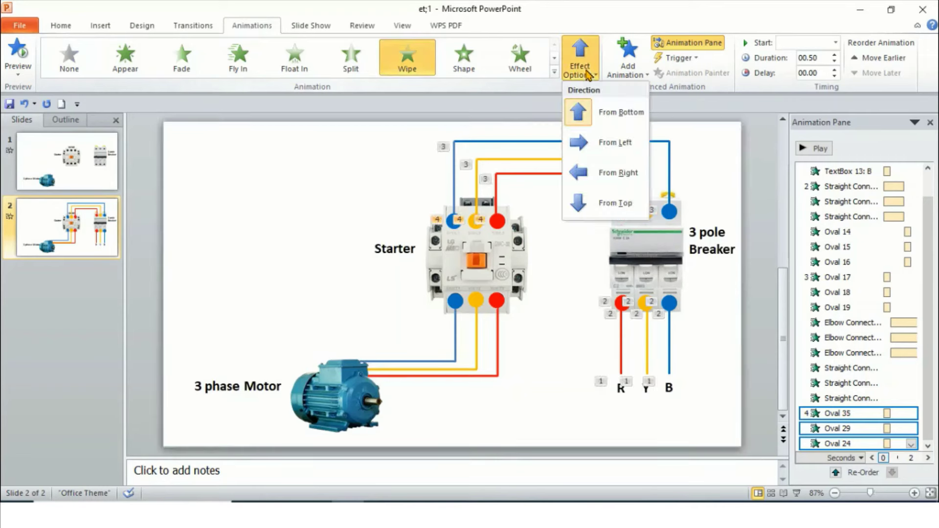
click(604, 203)
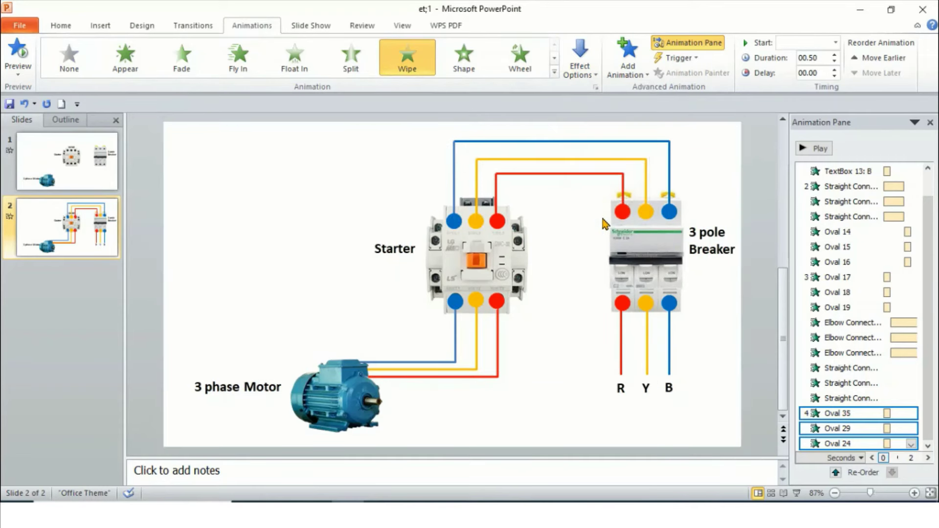
click(912, 413)
click(912, 414)
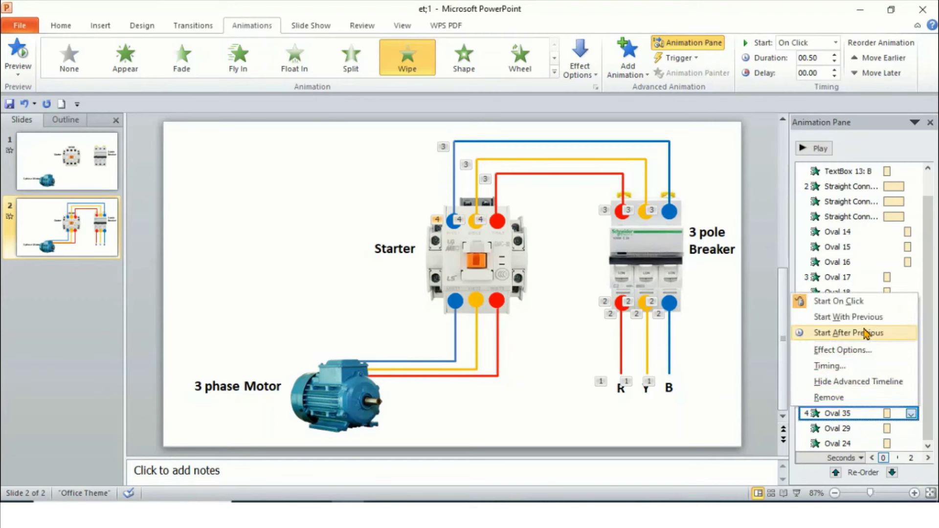
click(864, 333)
click(904, 429)
click(911, 429)
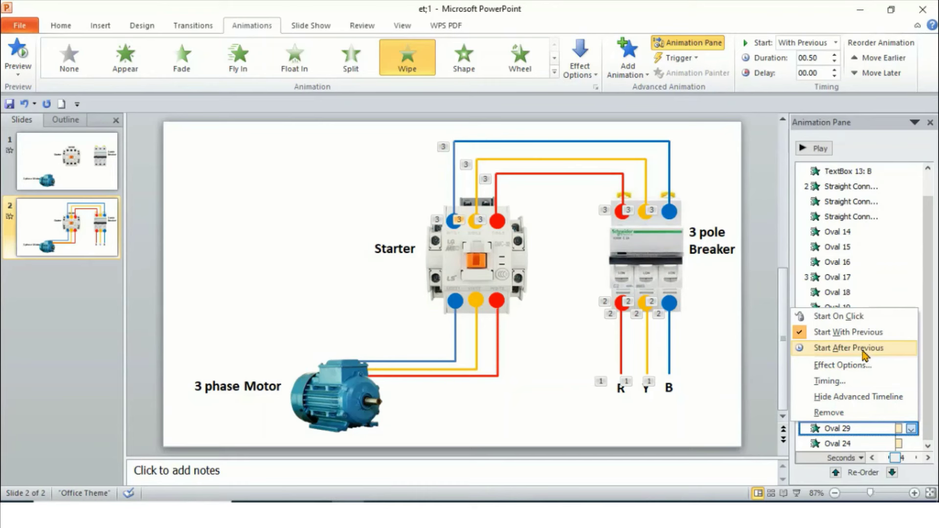
click(811, 332)
click(912, 444)
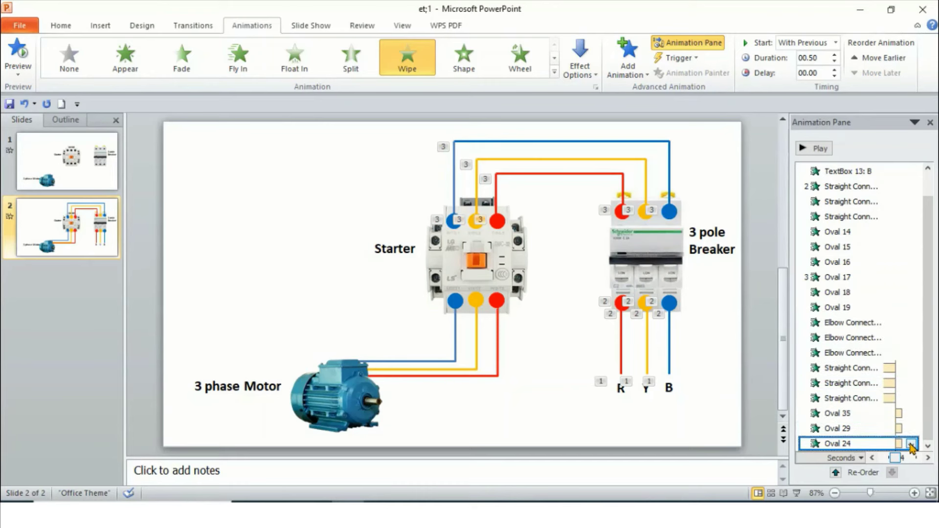
click(913, 446)
click(859, 353)
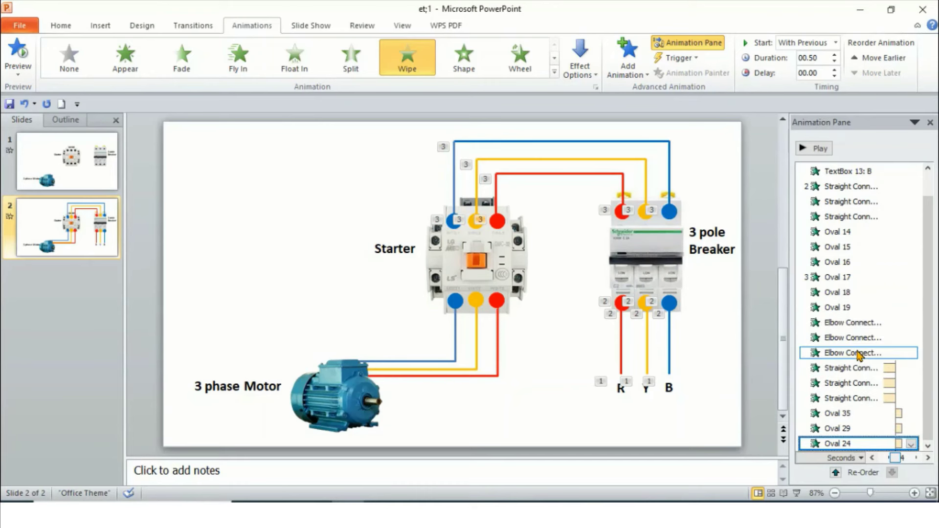
Give the starter's bottom dots a Wipe entrance from the top, then select the motor wires.
click(455, 302)
ctrl+click(477, 301)
ctrl+click(497, 303)
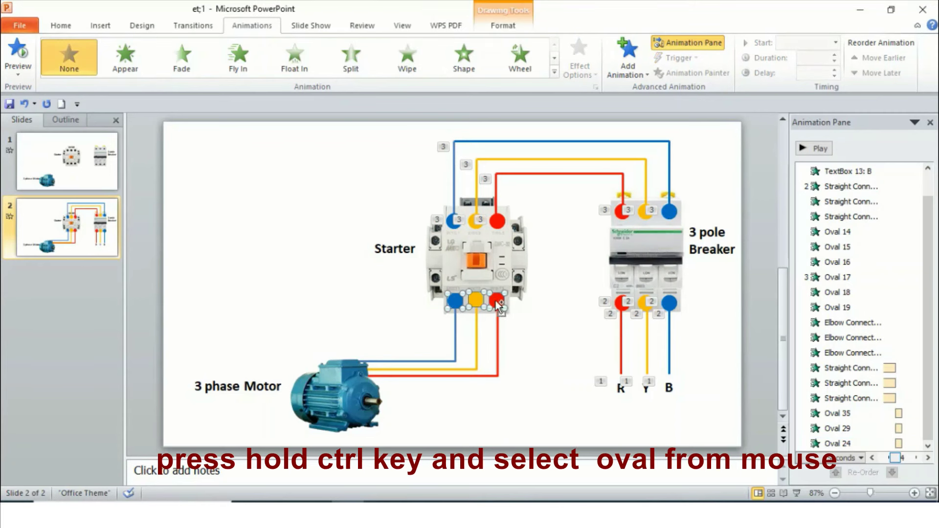
click(422, 68)
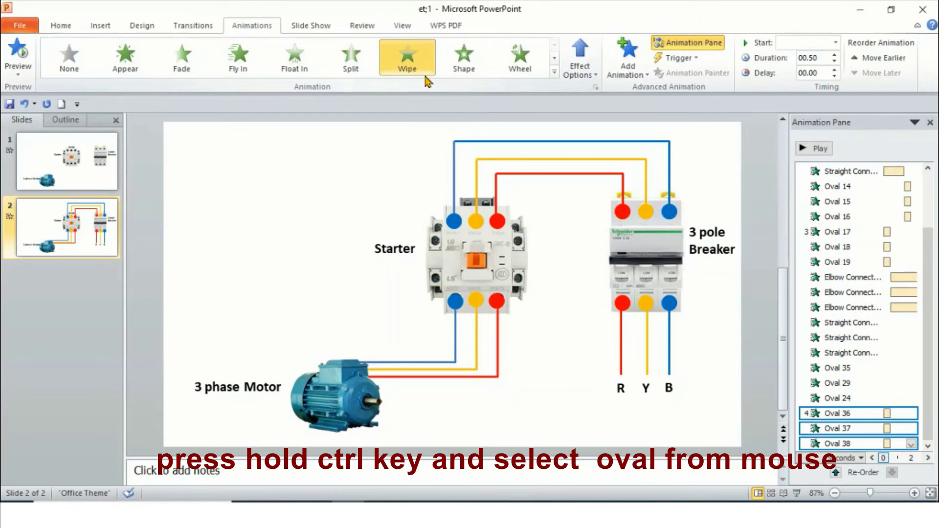
click(579, 69)
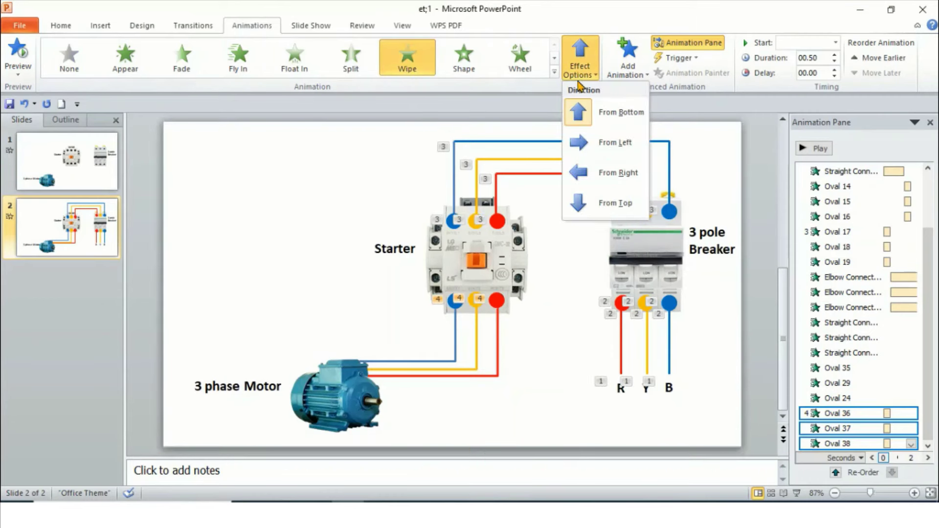
click(593, 203)
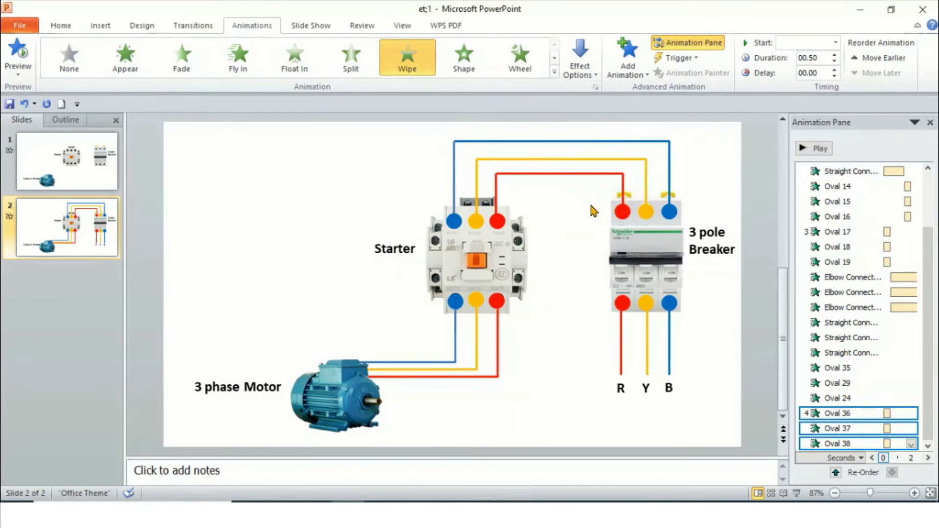
click(458, 343)
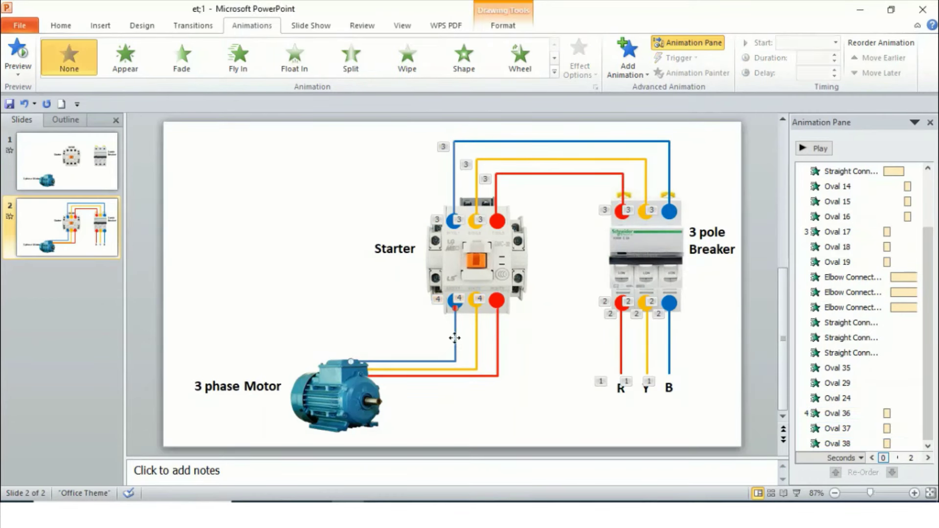
shift+click(498, 337)
click(629, 71)
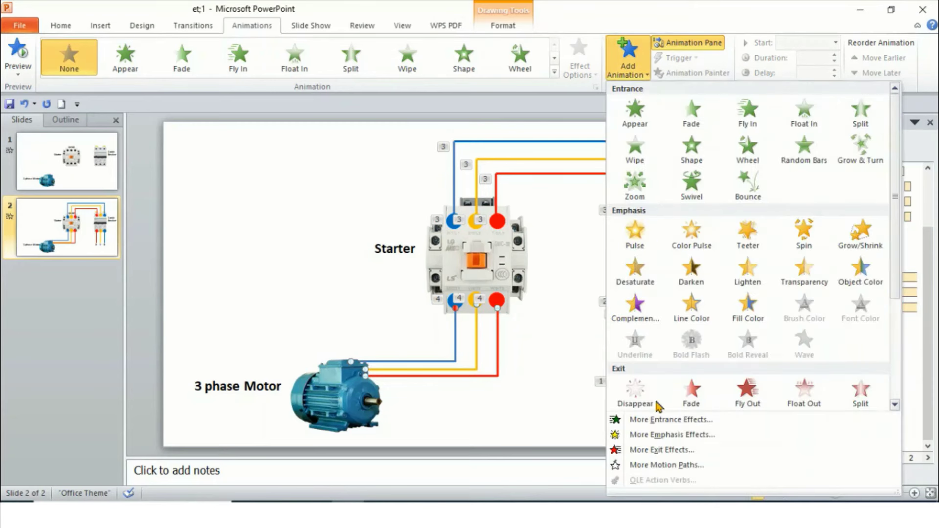
Give the motor wires a 2-second Left Down Strips entrance.
click(671, 419)
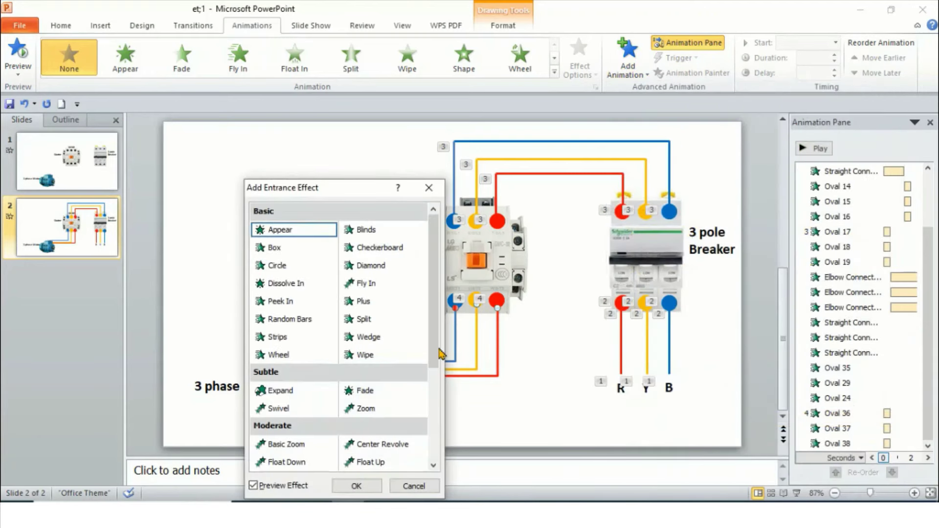
click(275, 342)
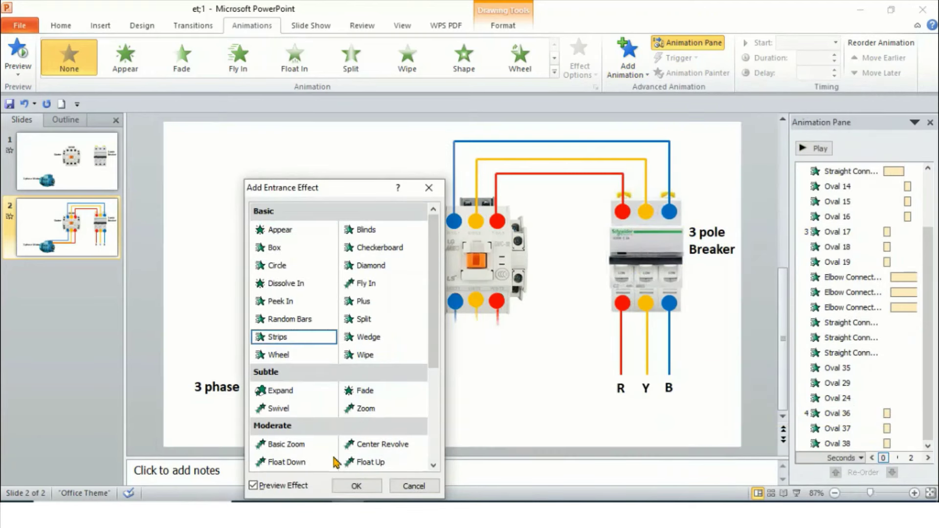
click(356, 486)
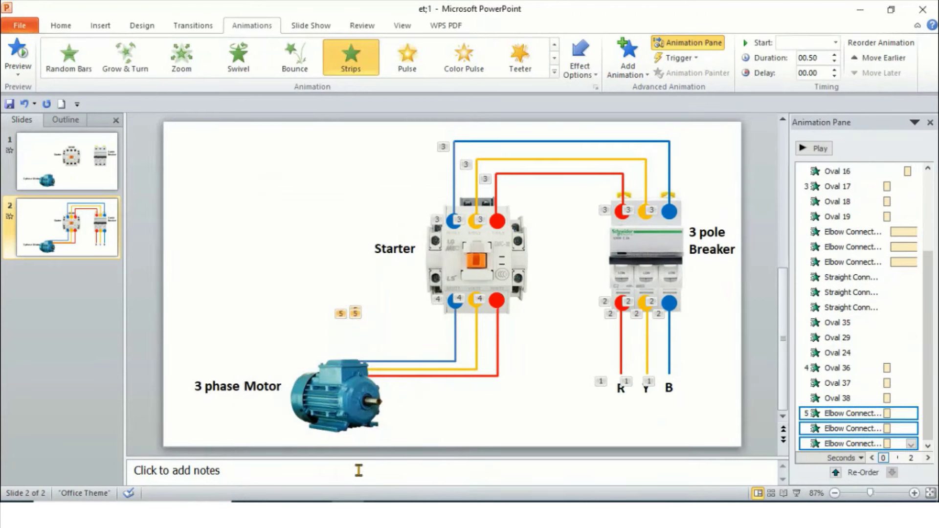
click(587, 77)
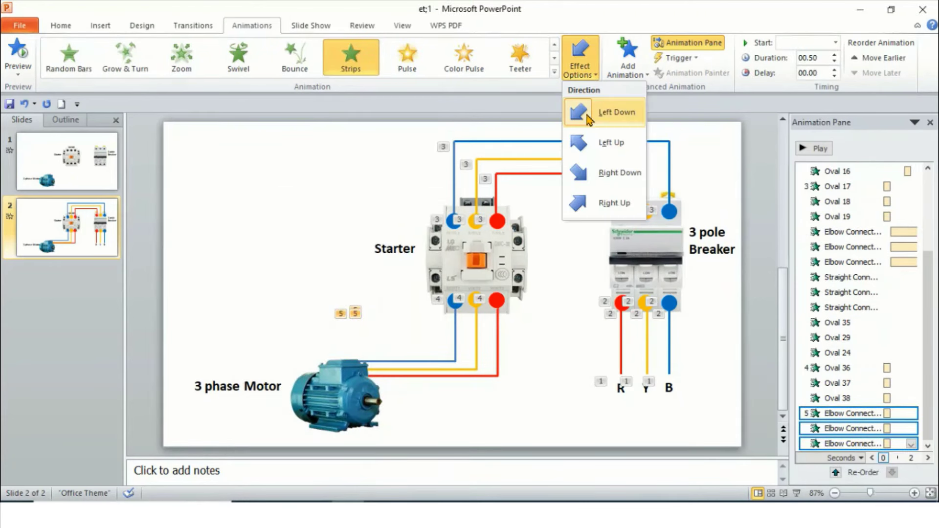
click(611, 114)
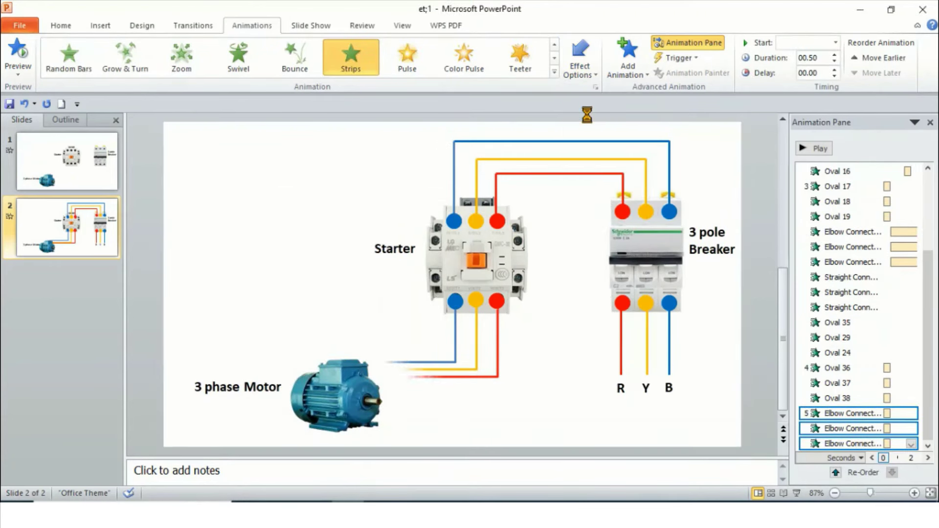
click(834, 55)
click(834, 55)
click(834, 55)
click(834, 55)
click(834, 55)
click(834, 55)
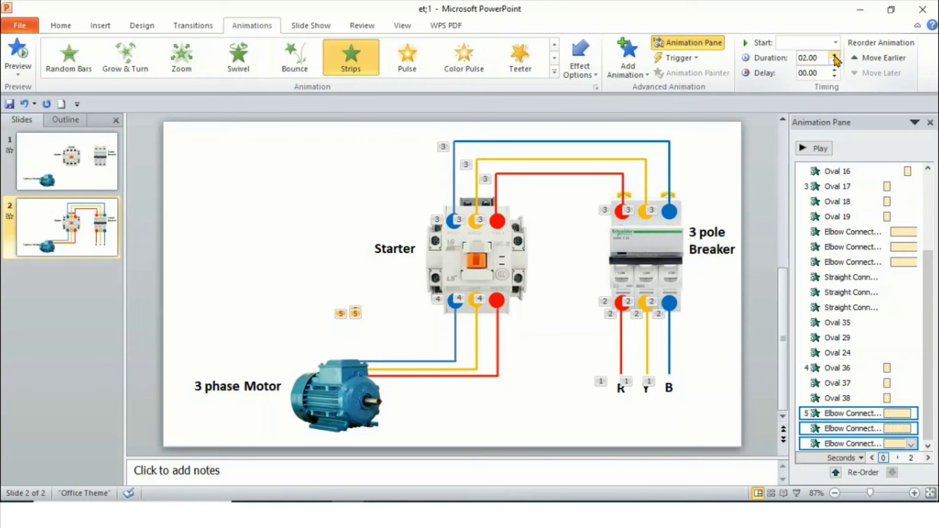
Start the first motor wire After Previous and the other two With Previous.
click(900, 414)
click(910, 413)
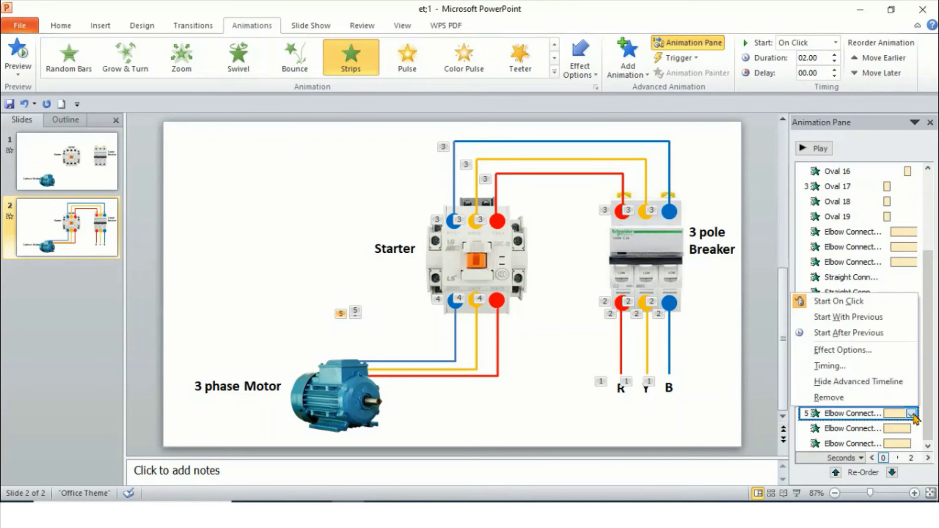
click(864, 336)
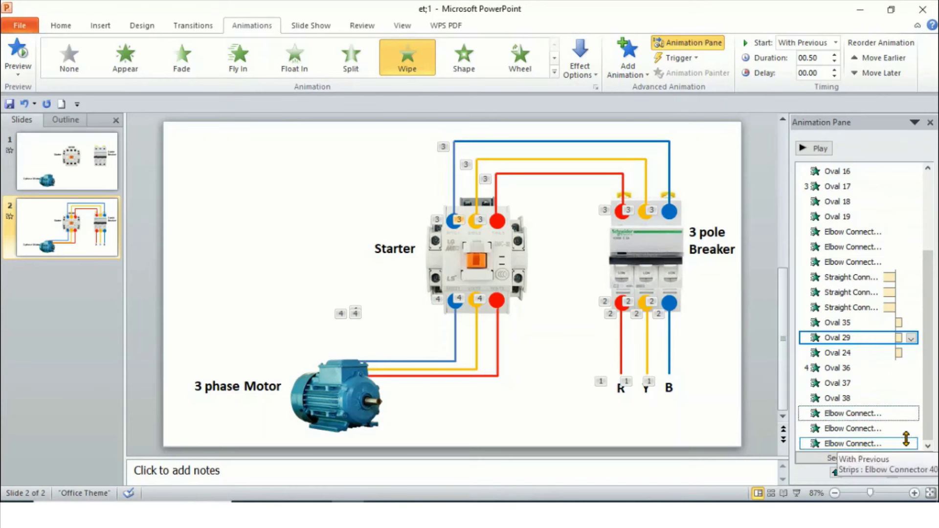
click(910, 429)
click(848, 332)
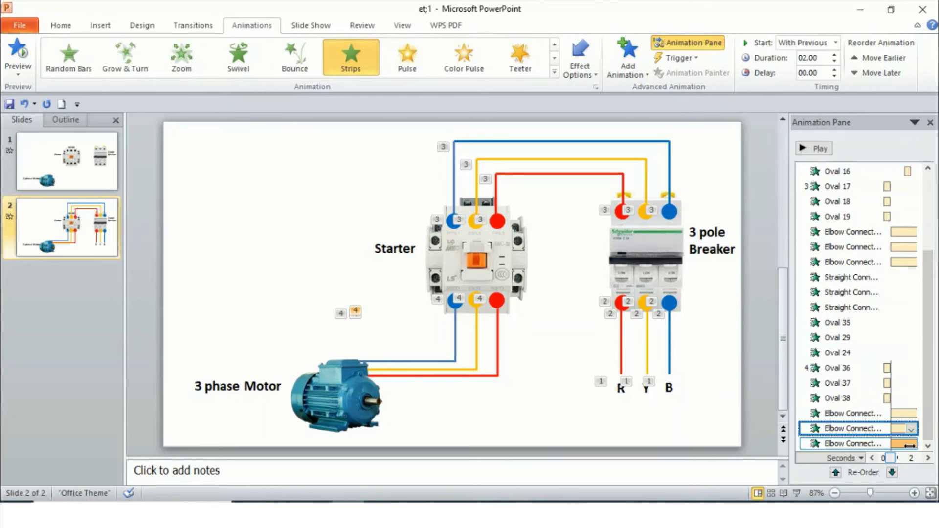
click(910, 443)
click(841, 346)
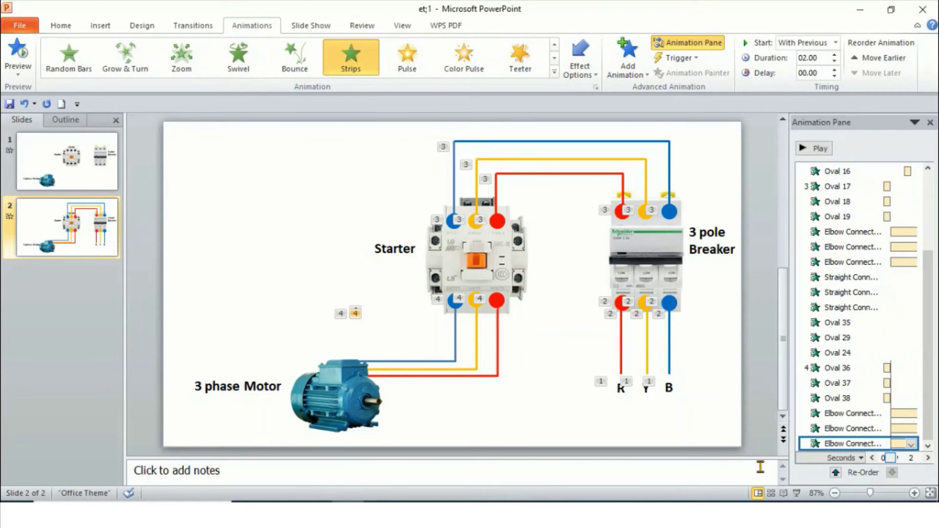
click(796, 493)
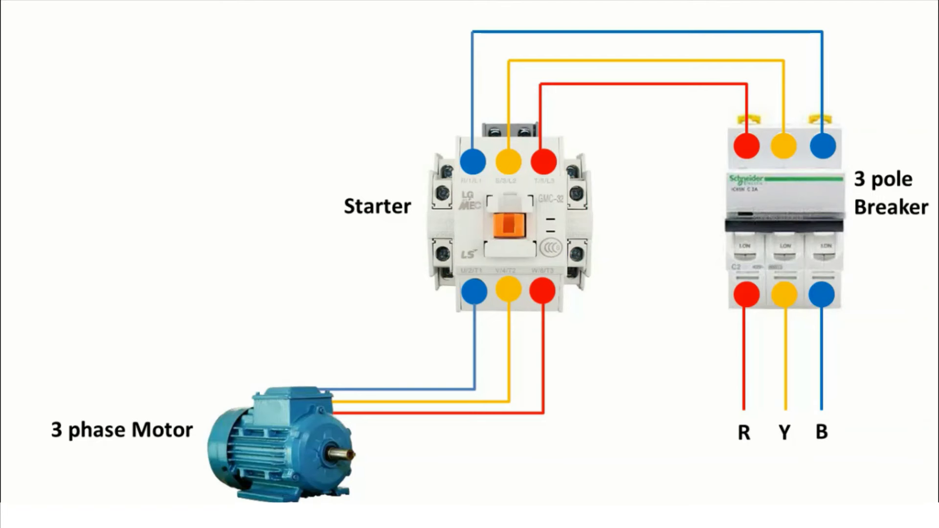
key(Escape)
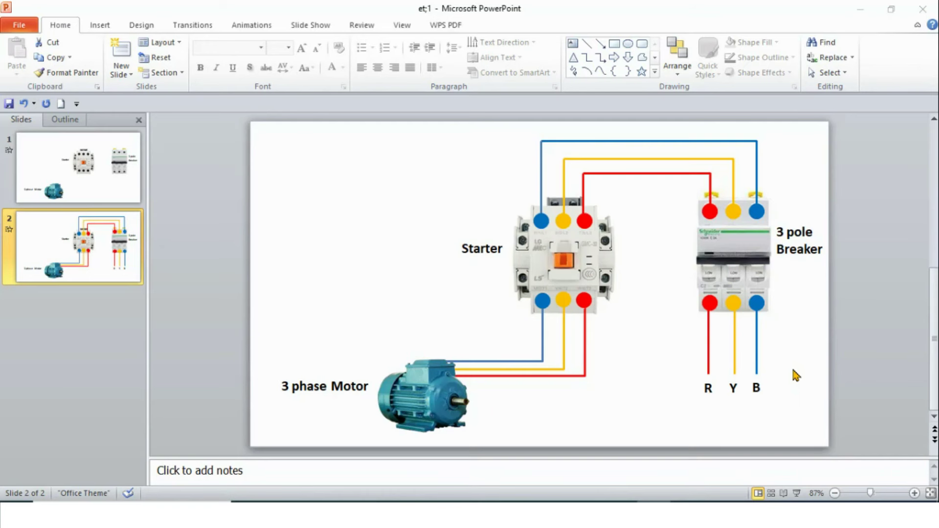
Go to slide 1 with the unwired breaker, starter and motor and run the slide show.
click(104, 173)
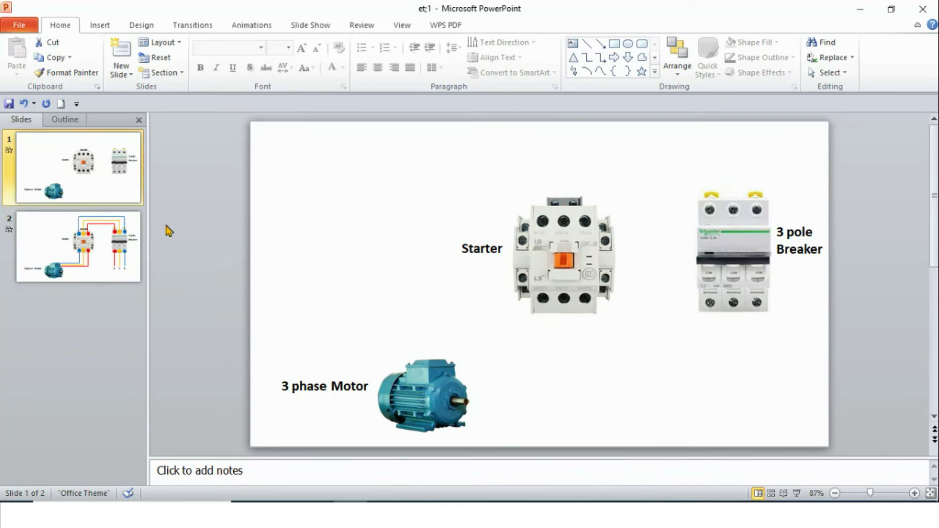
click(797, 494)
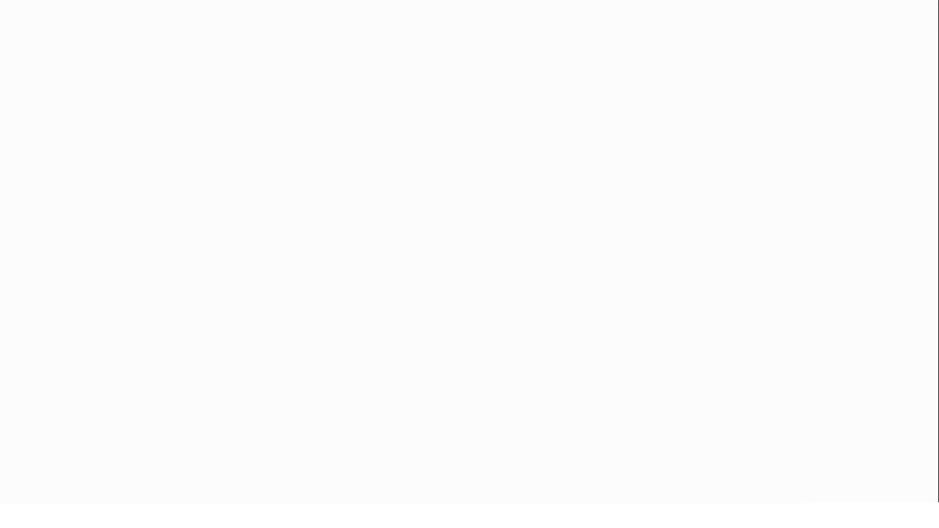